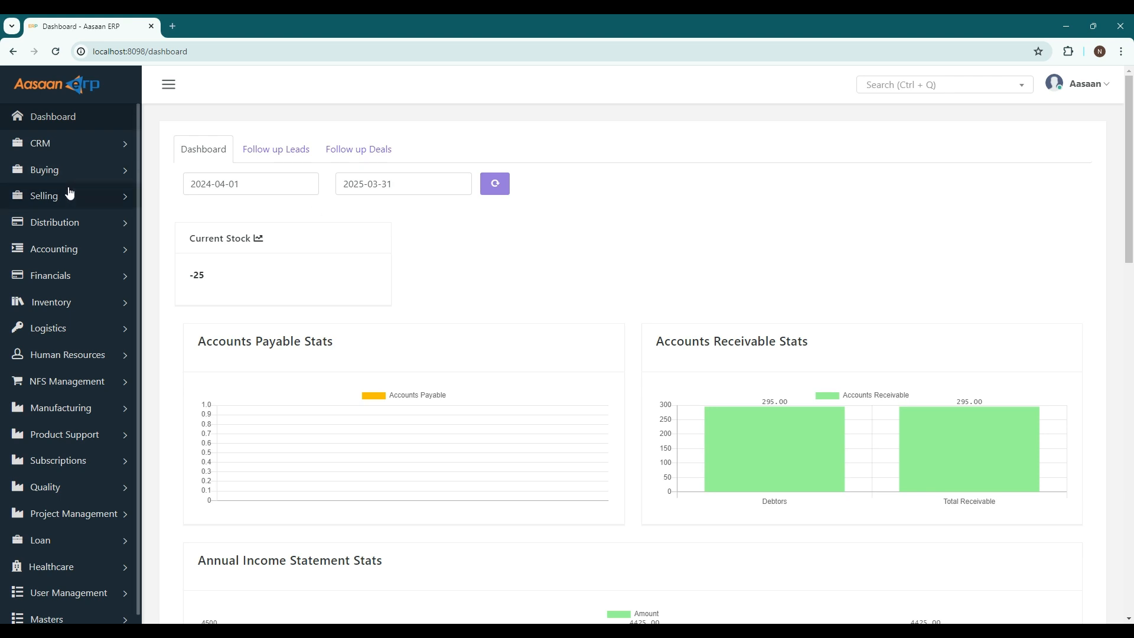
- Look over the entries offered by the Selling module, its reports and the Logistics module
click(99, 204)
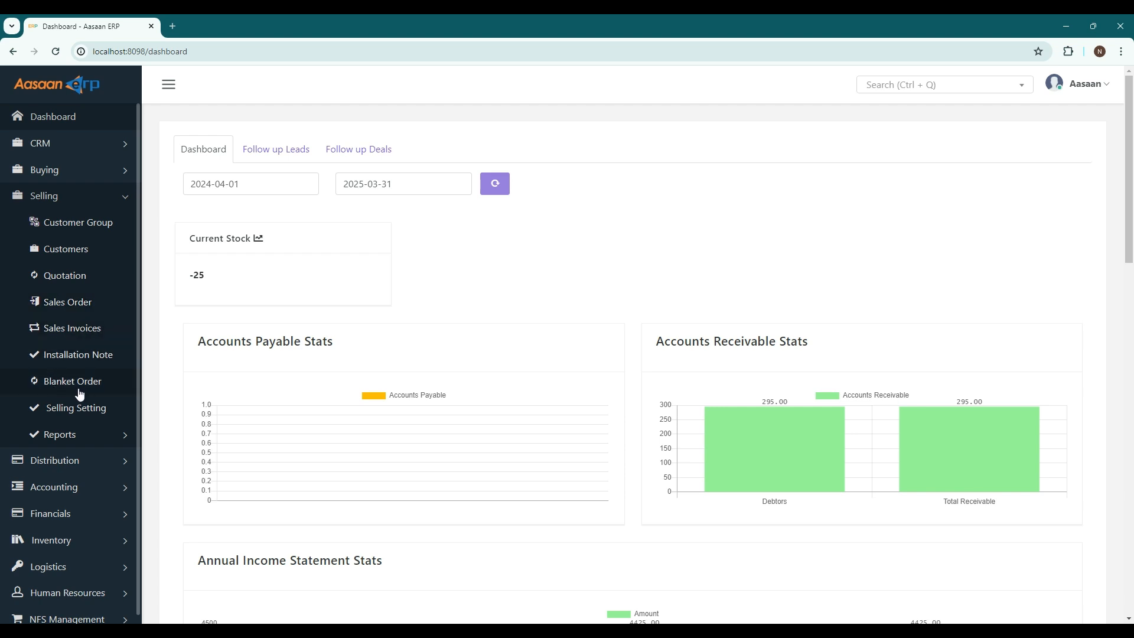
click(76, 439)
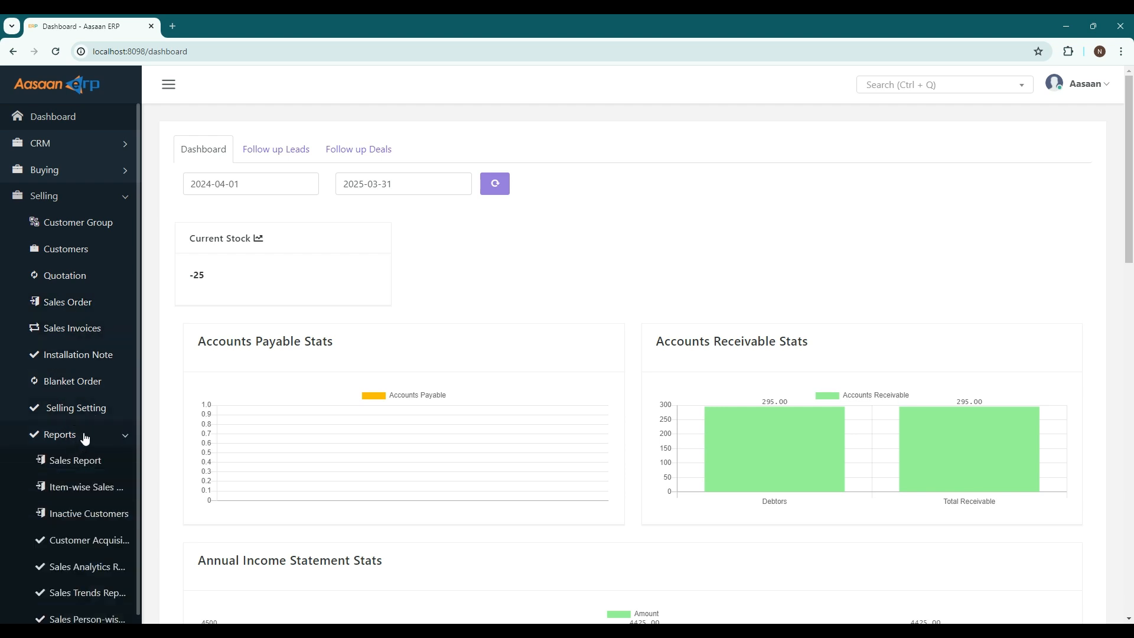
click(84, 437)
scroll(89, 298, down, 4)
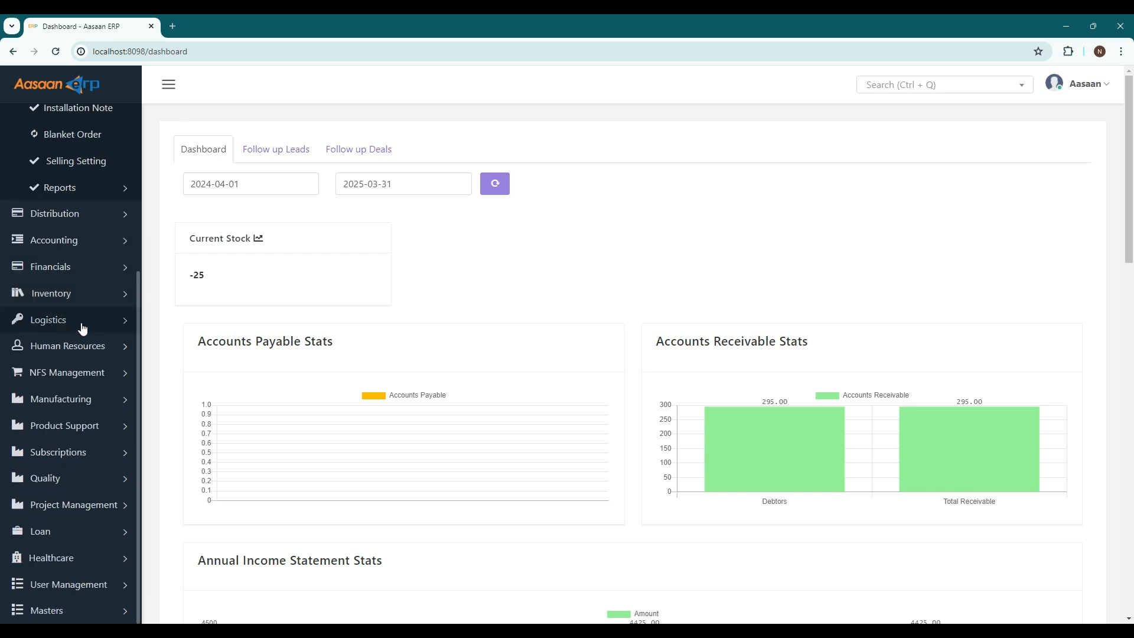
click(83, 319)
scroll(83, 236, up, 3)
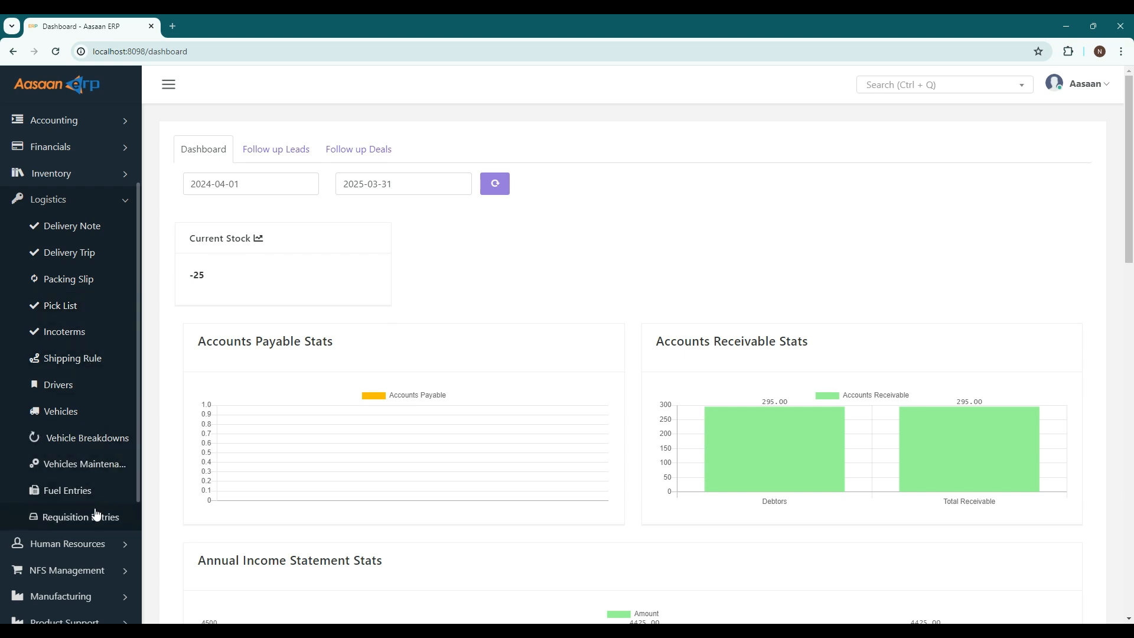
scroll(104, 265, up, 3)
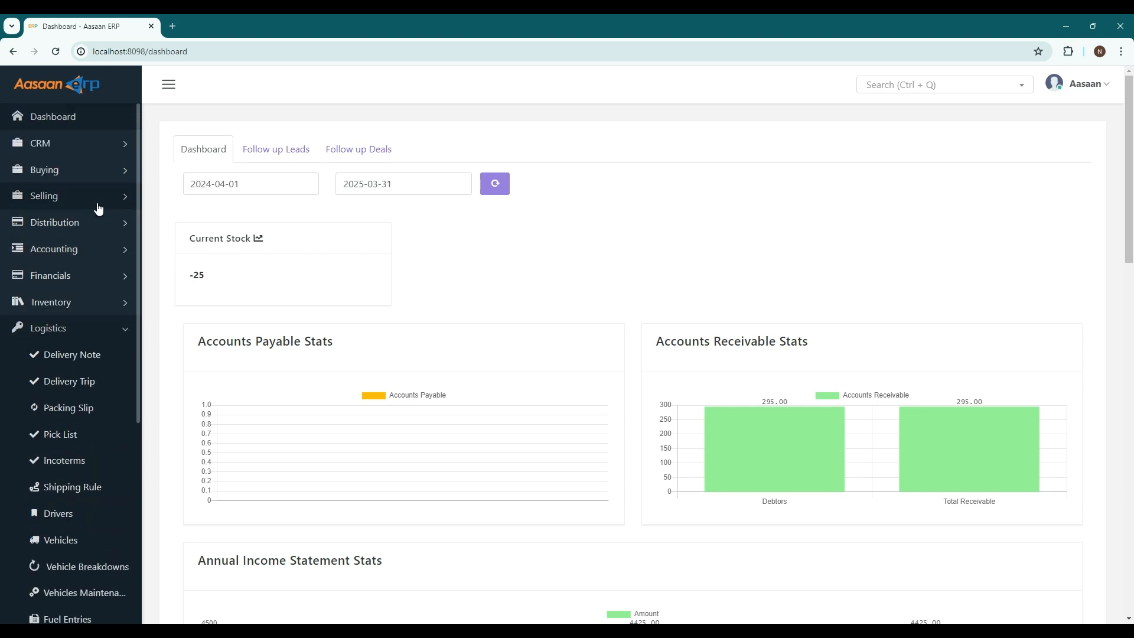
- Start a new customer group in the Selling module, name it North Zone and try to submit it
click(96, 204)
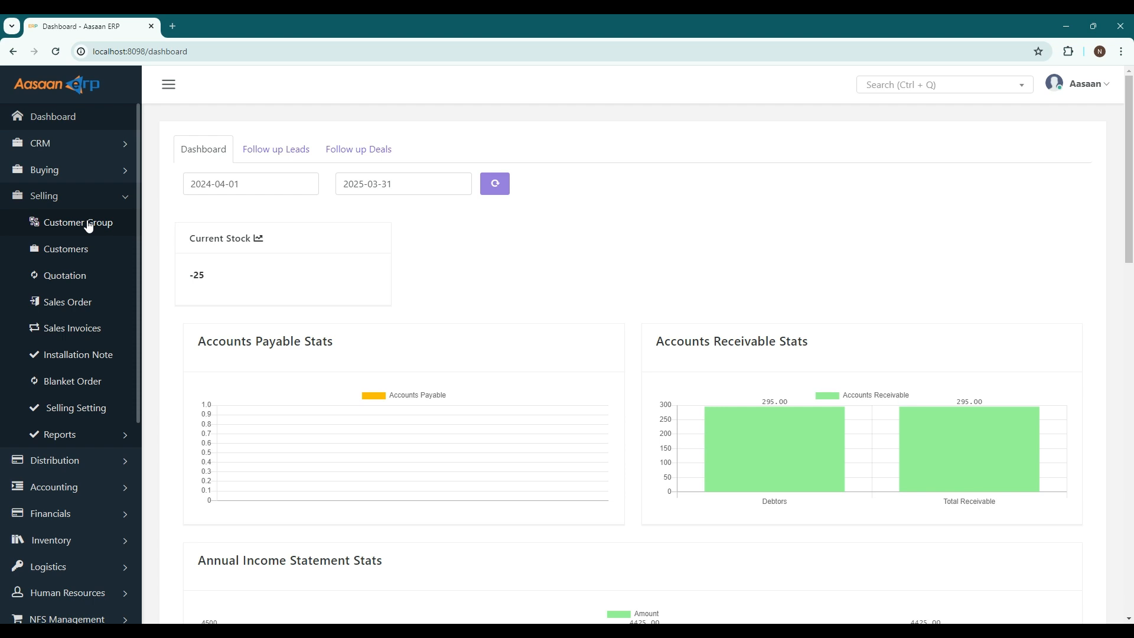
click(88, 224)
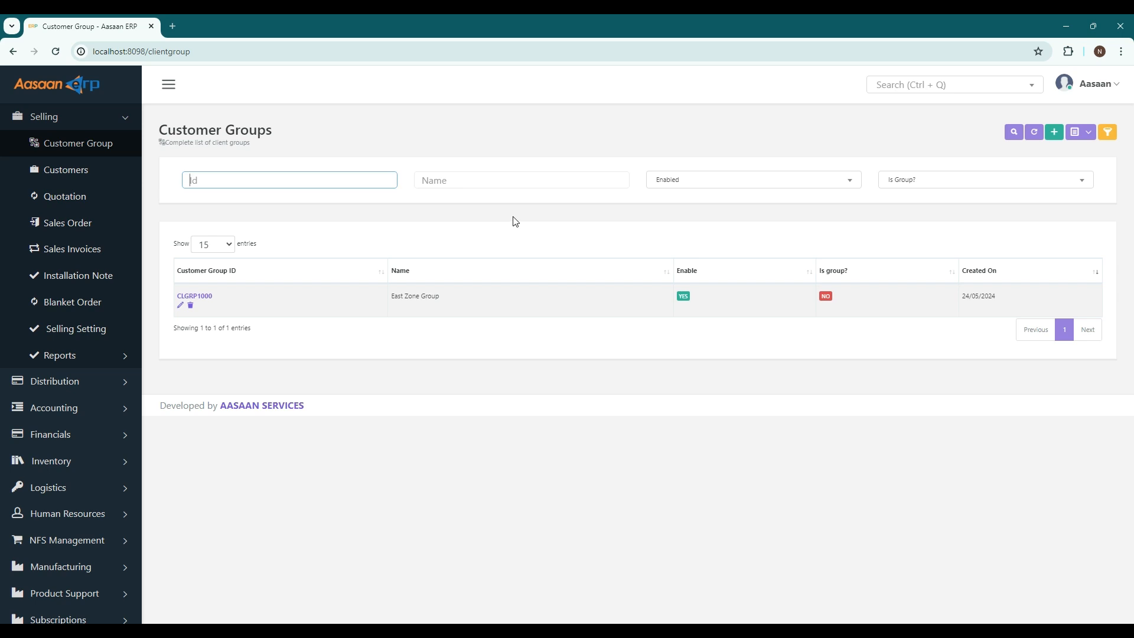
click(1054, 138)
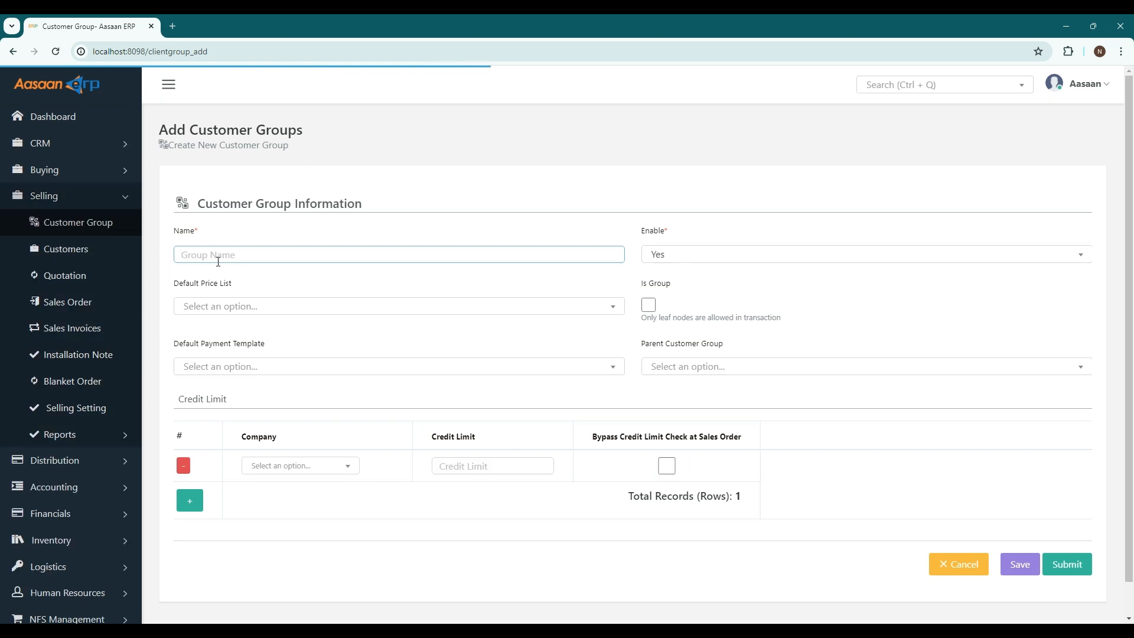
text(North Zone)
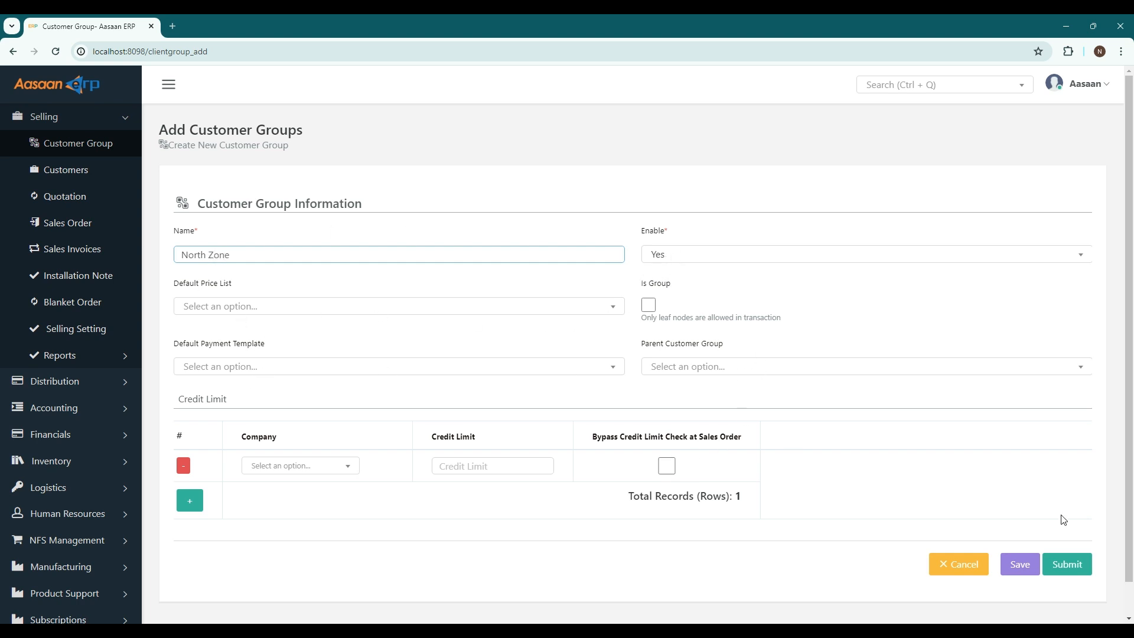
click(1063, 565)
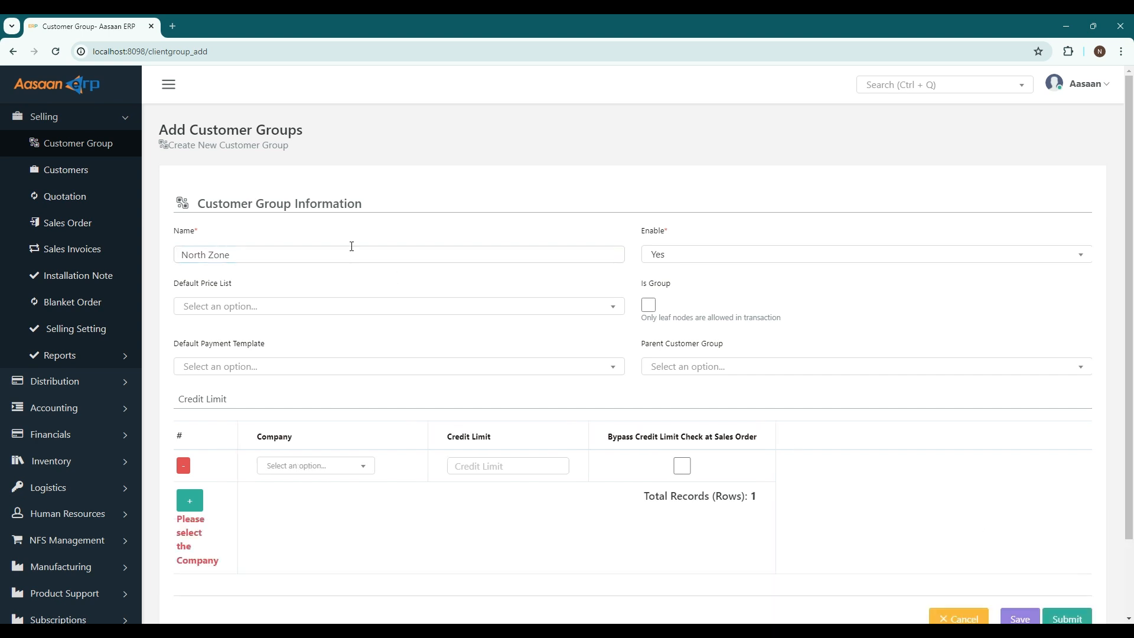
- Give the customer group a credit limit of 100000 for AASAAN SERVICES SOLUTIONS PRIVATE LIMITED and submit it
click(316, 465)
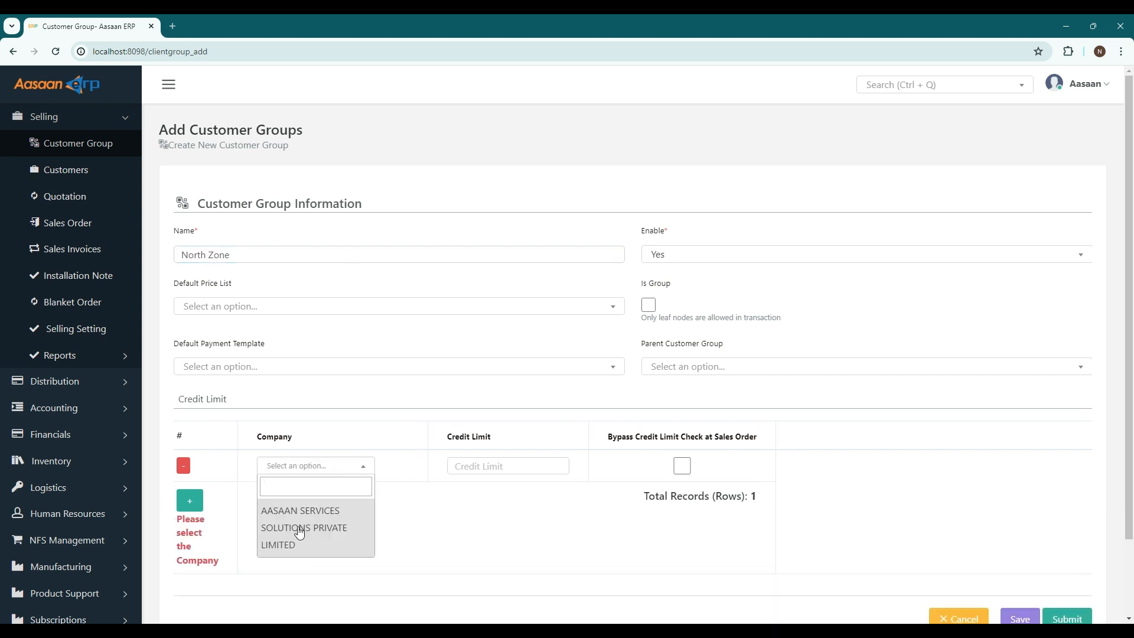
click(301, 531)
scroll(951, 496, down, 2)
click(468, 375)
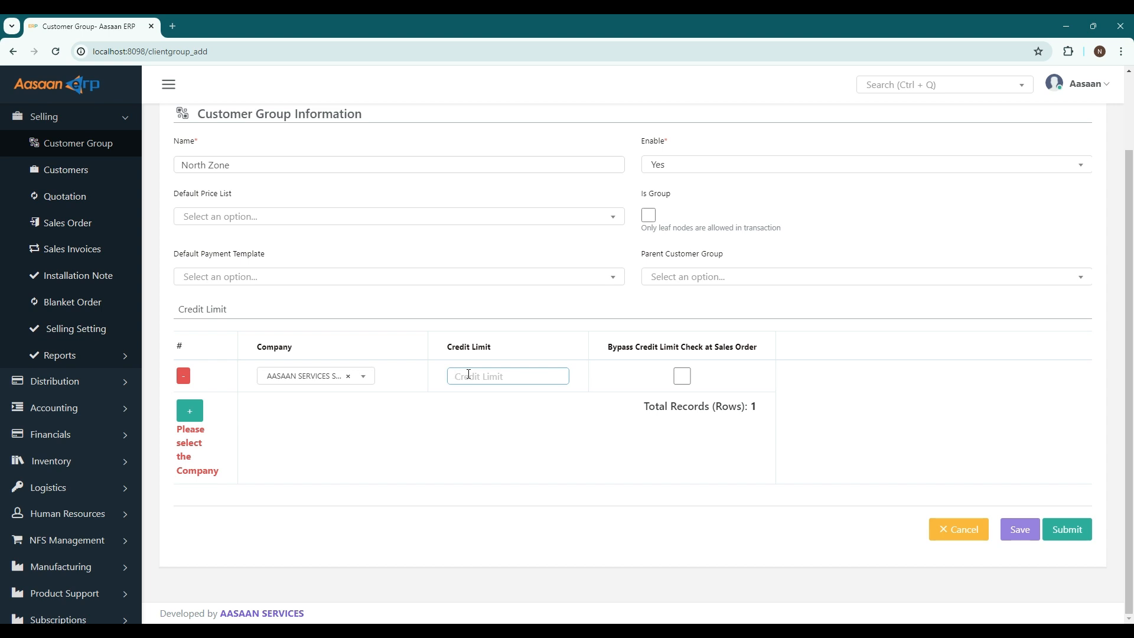
text(100000)
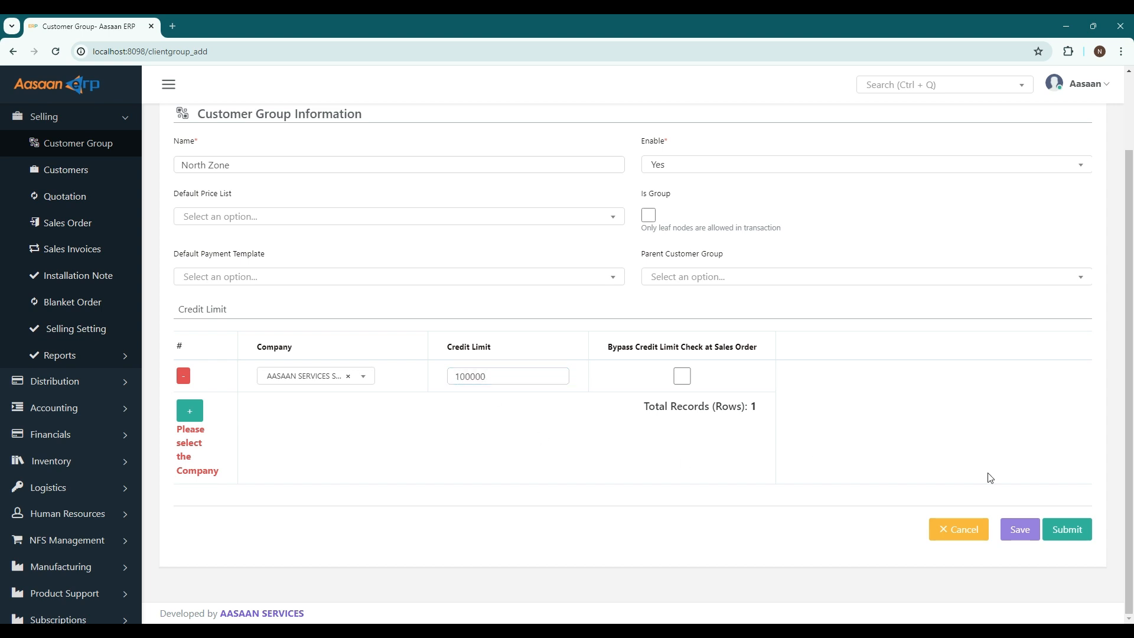
click(1067, 529)
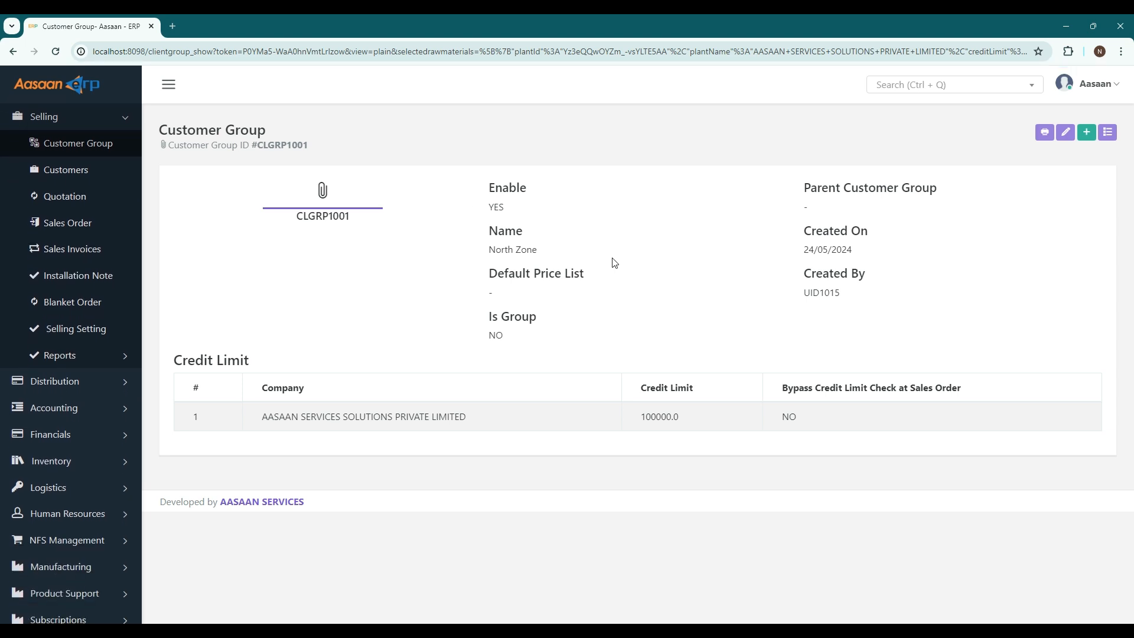
- Start a new customer named Nezone and assign it to the North Zone customer group
click(91, 173)
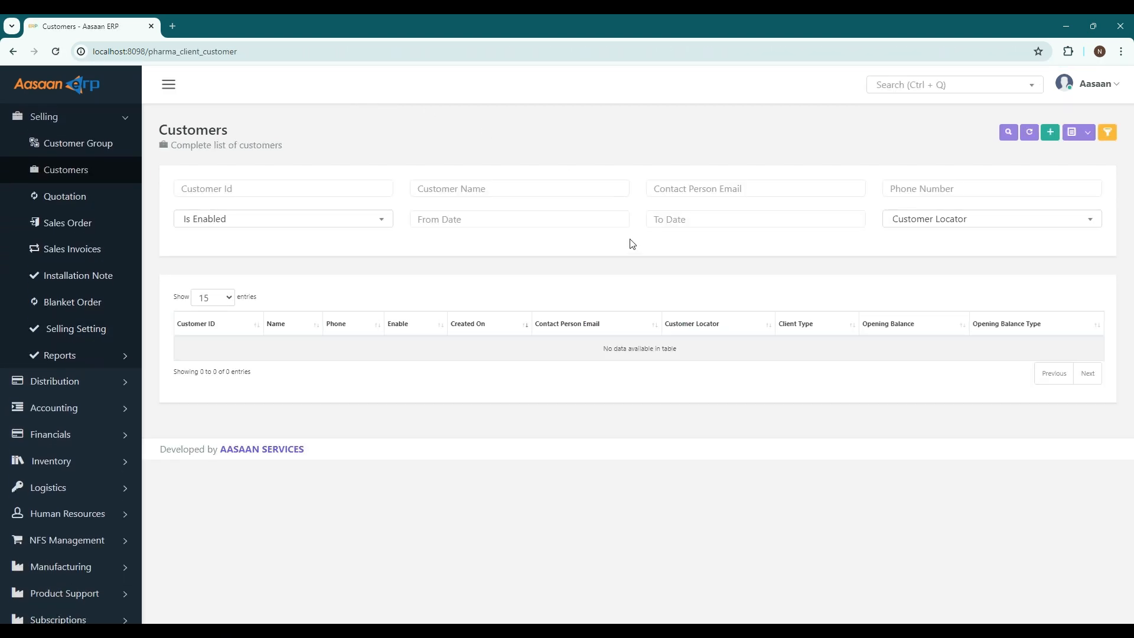
click(1050, 131)
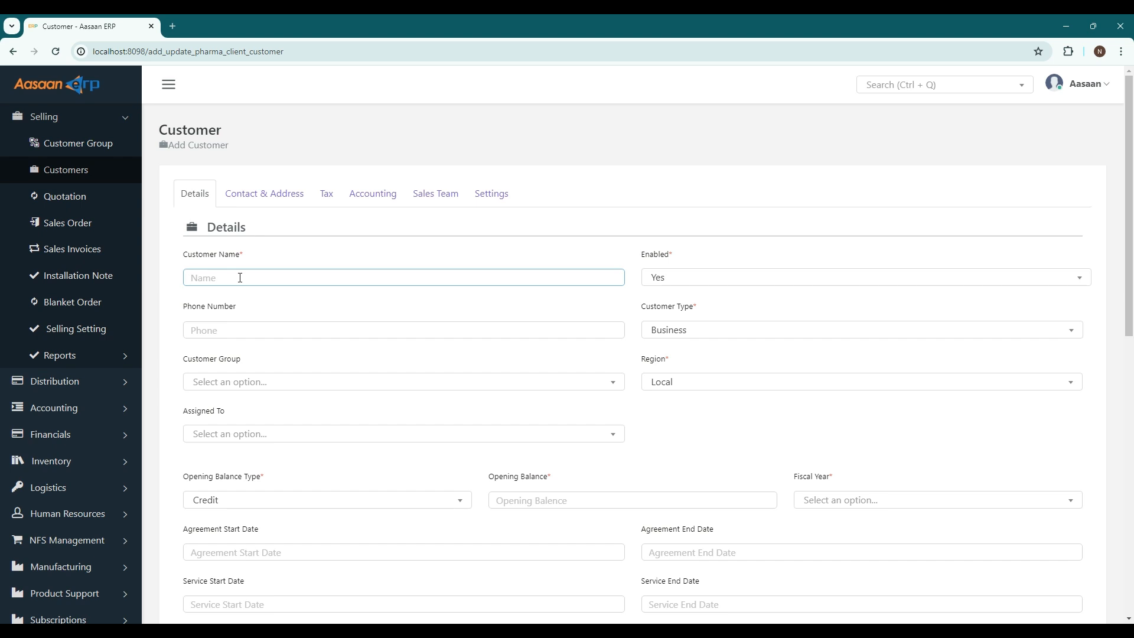
text(Nezone)
scroll(624, 360, down, 1)
click(679, 324)
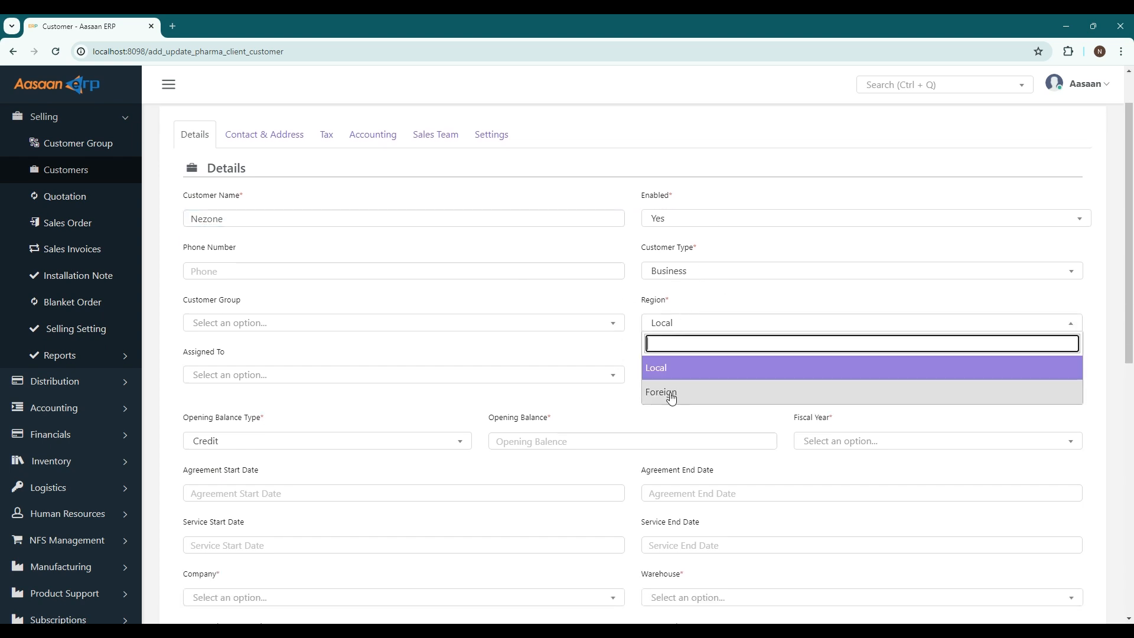
click(682, 327)
click(287, 323)
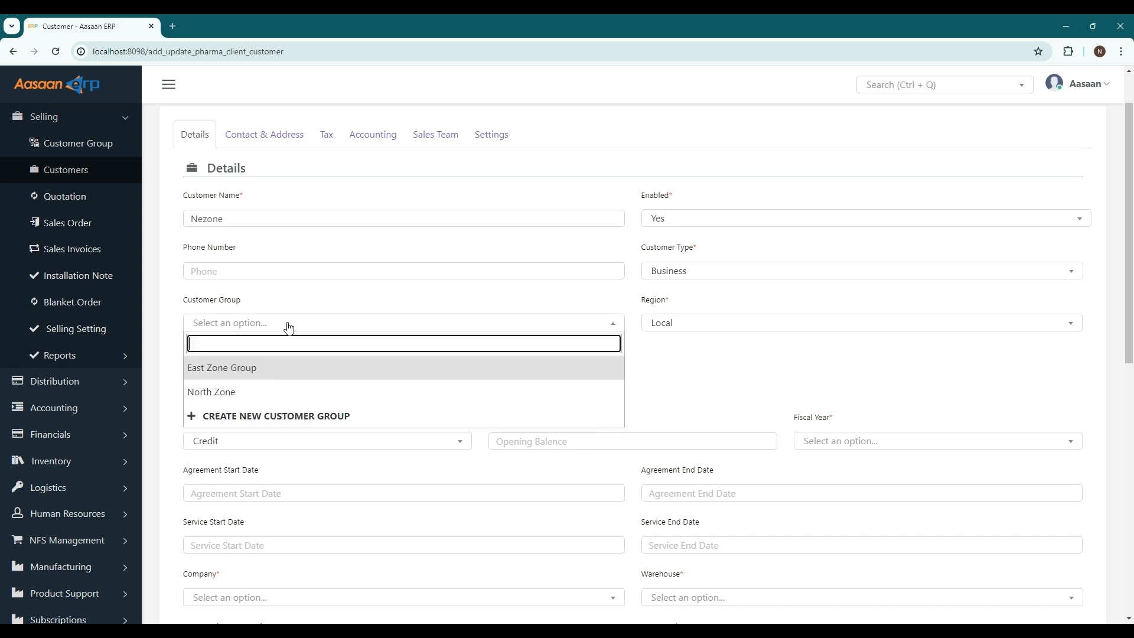
click(215, 394)
- Set the customer's opening balance to 0 and the fiscal year to Default
scroll(245, 343, down, 2)
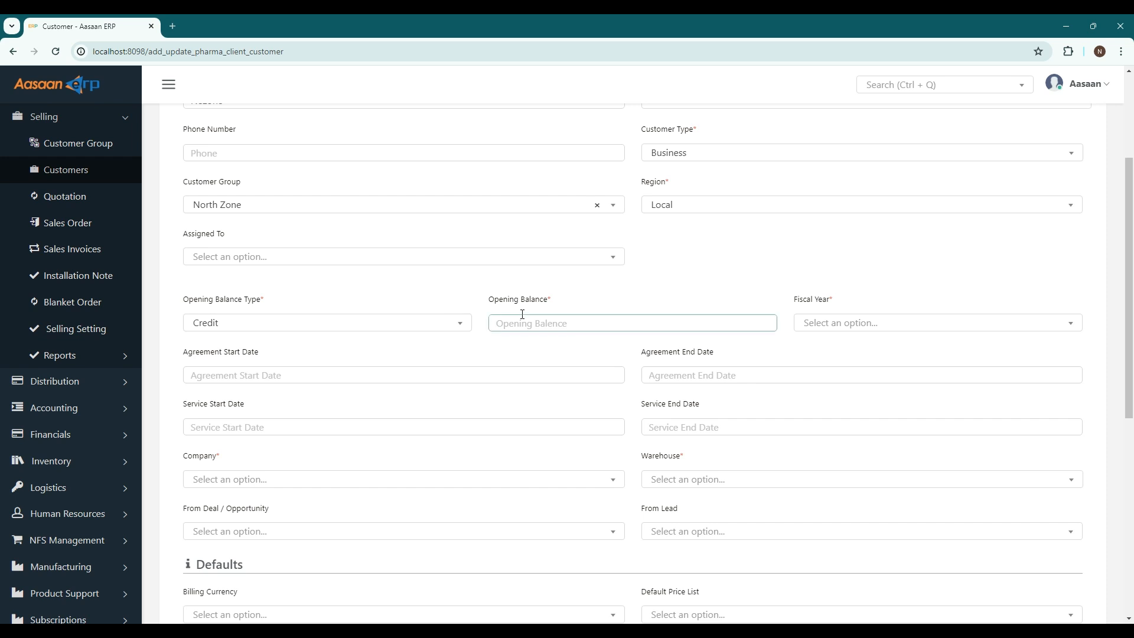
text(0)
click(866, 324)
click(834, 367)
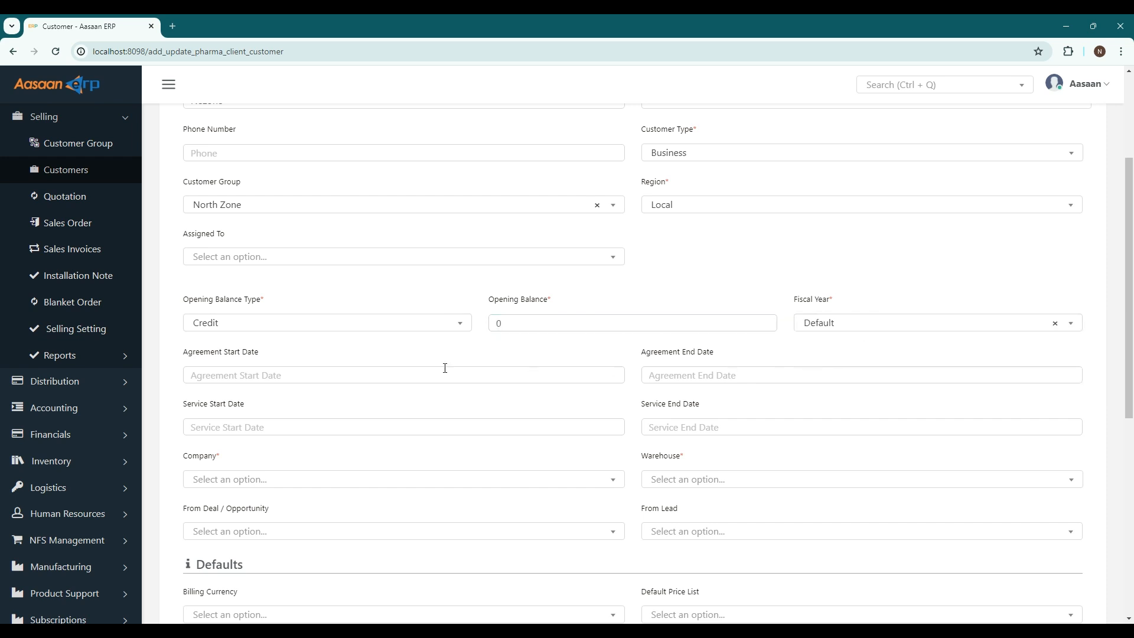
- Set both the customer's company and warehouse to AASAAN SERVICES SOLUTIONS PRIVATE LIMITED
scroll(321, 385, down, 3)
click(374, 307)
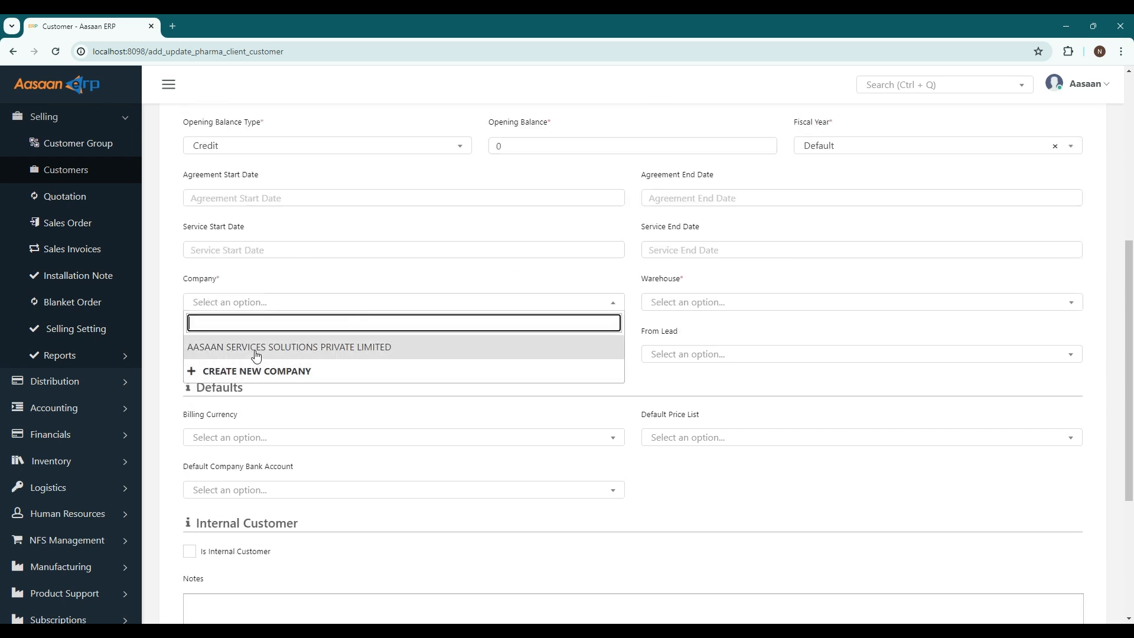
click(255, 353)
click(734, 304)
click(688, 347)
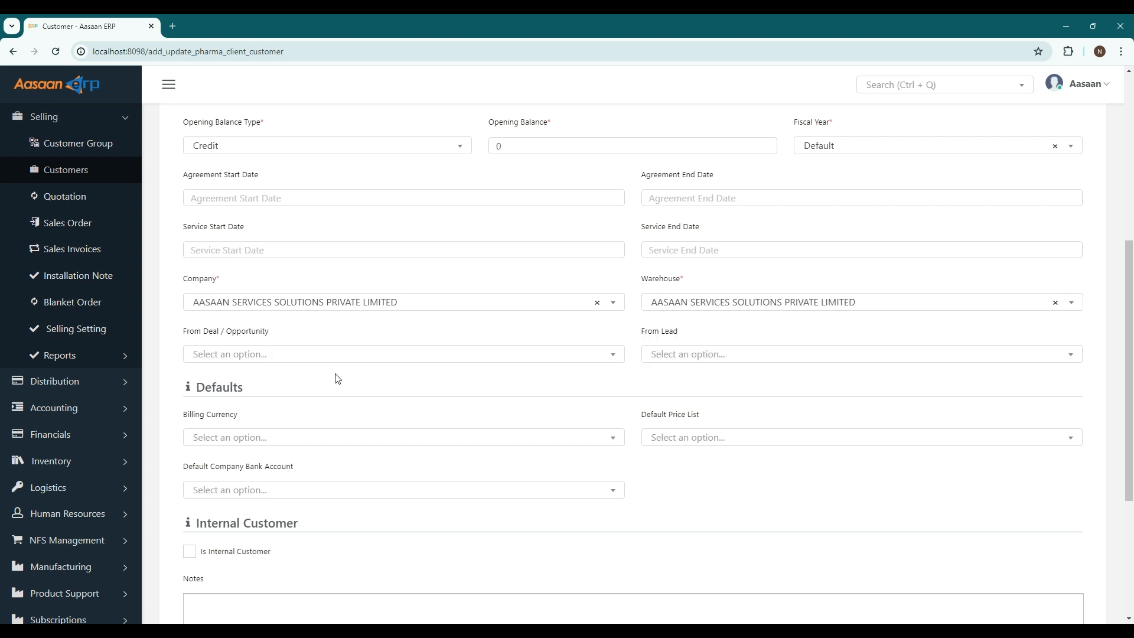
- Review the customer form's contact and address, tax, accounting, sales team and settings sections, and return to its details
scroll(283, 351, down, 3)
scroll(712, 359, up, 5)
scroll(711, 359, up, 3)
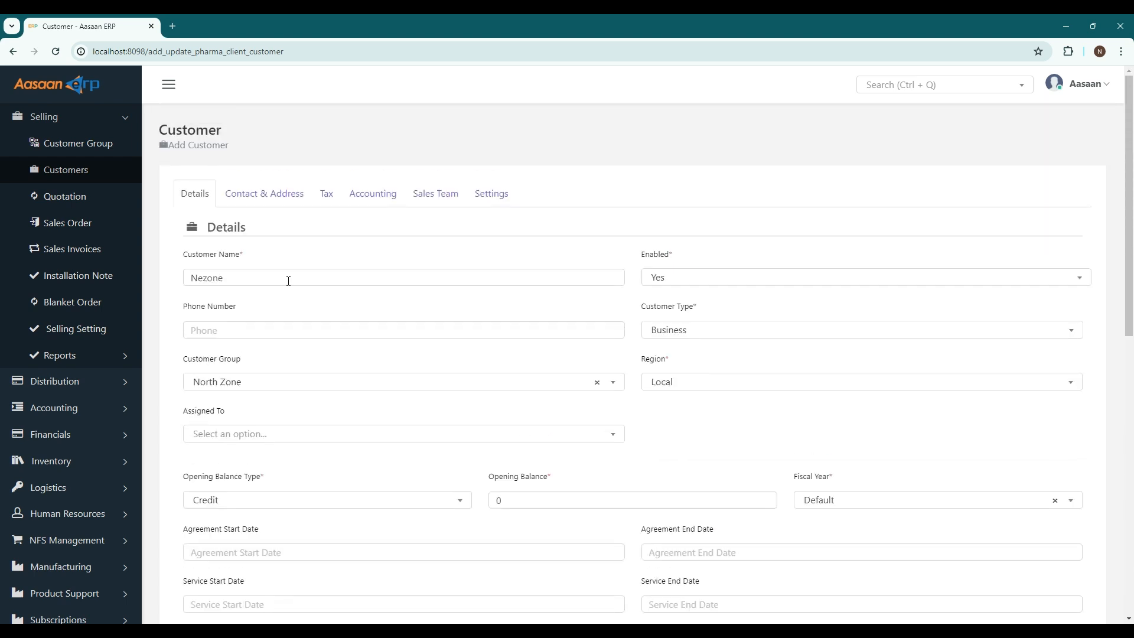
click(257, 194)
scroll(278, 265, down, 2)
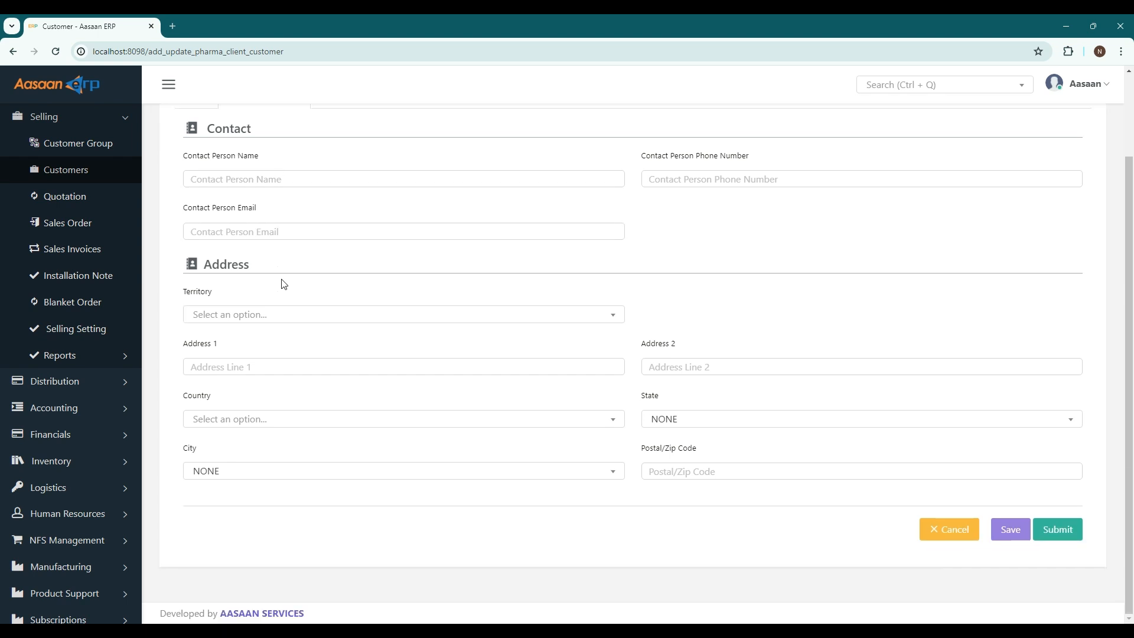
scroll(278, 278, up, 2)
click(326, 201)
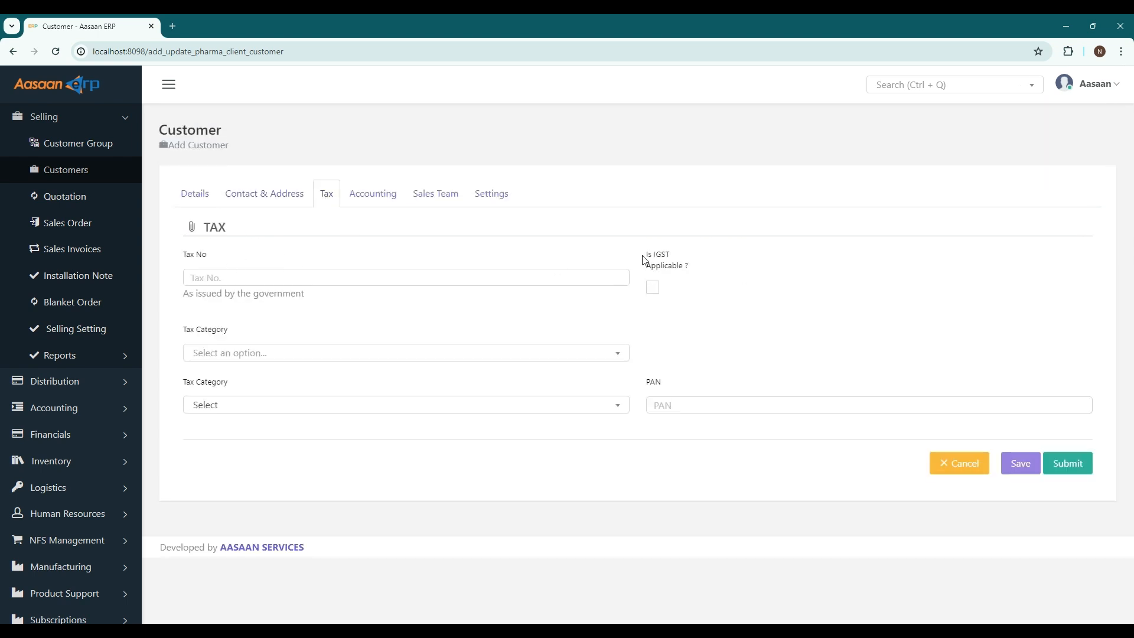
click(350, 197)
click(438, 195)
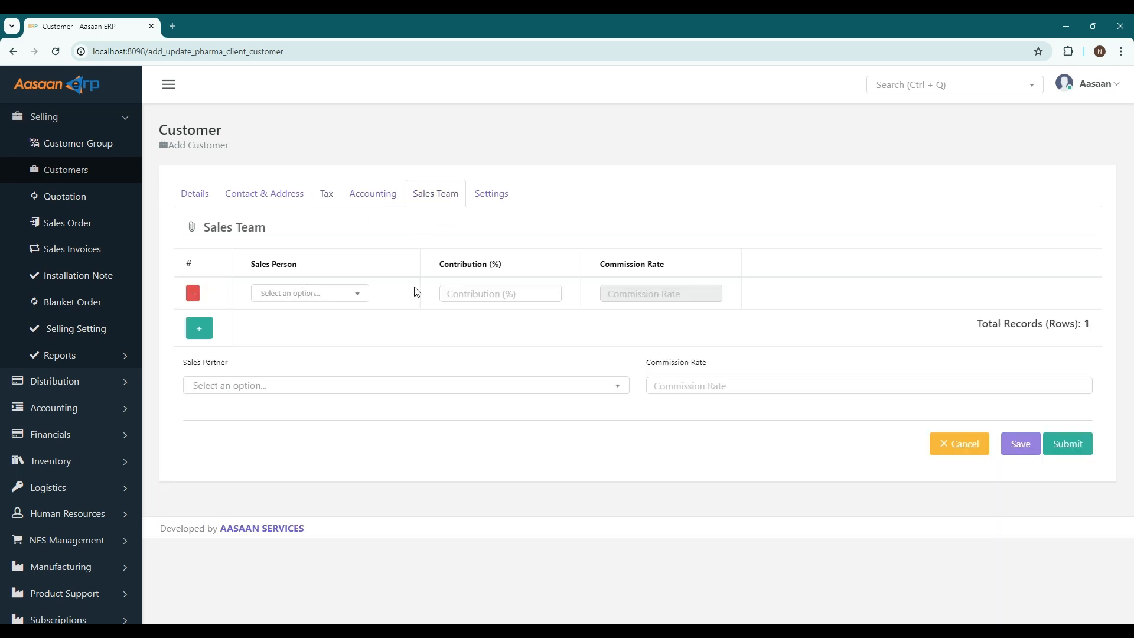
click(502, 195)
click(188, 193)
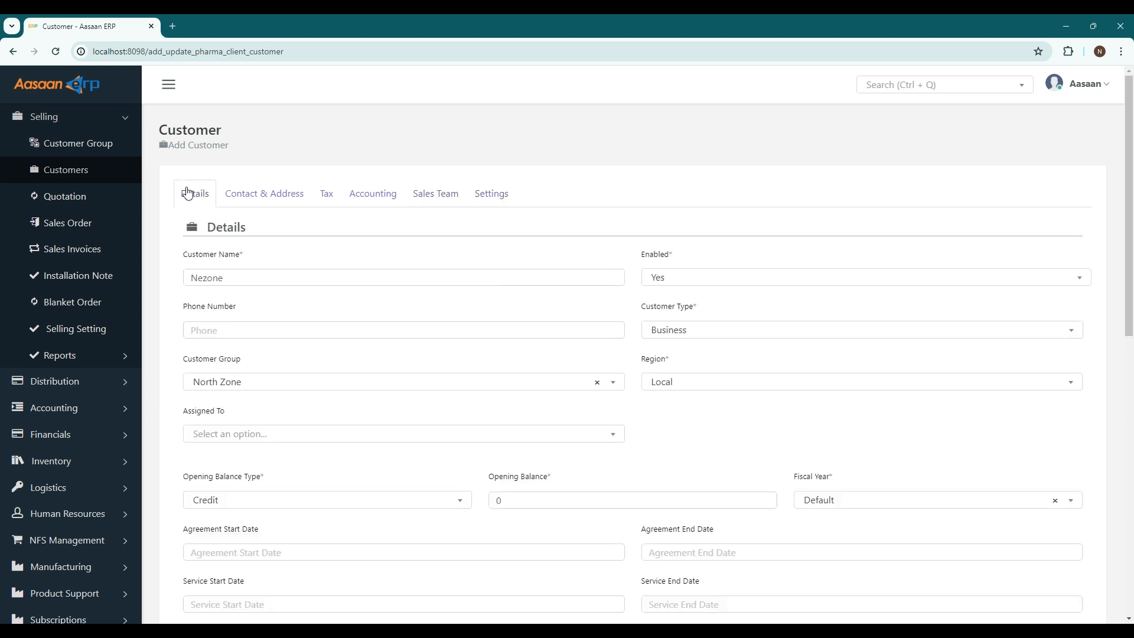
- Submit the new customer and check the name on the resulting customer record
scroll(949, 536, down, 10)
click(1061, 531)
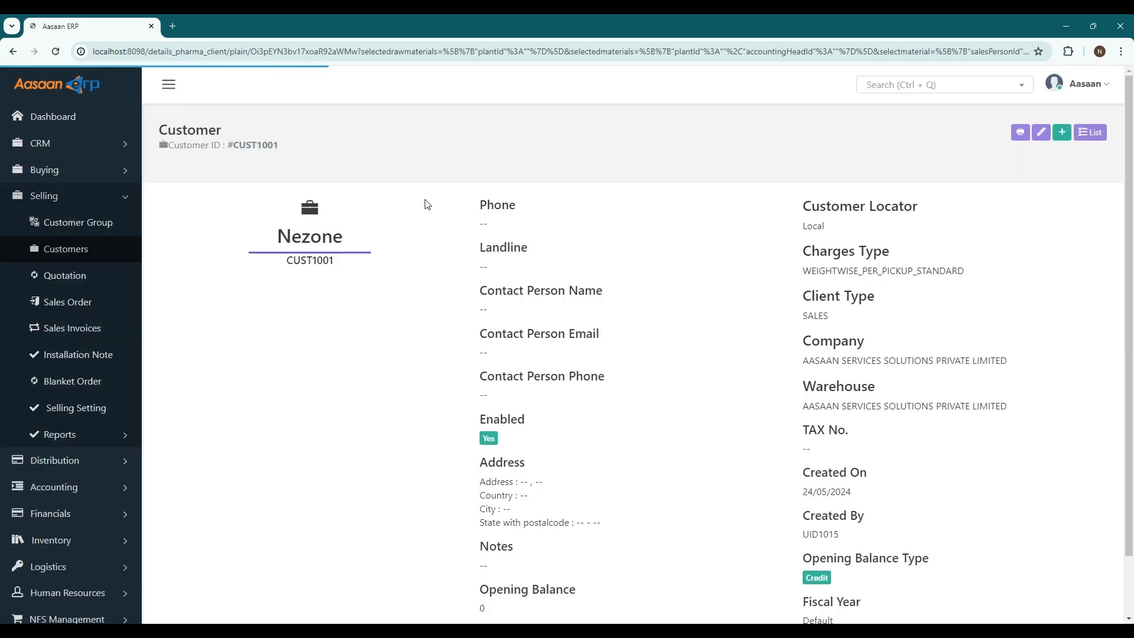
double_click(302, 236)
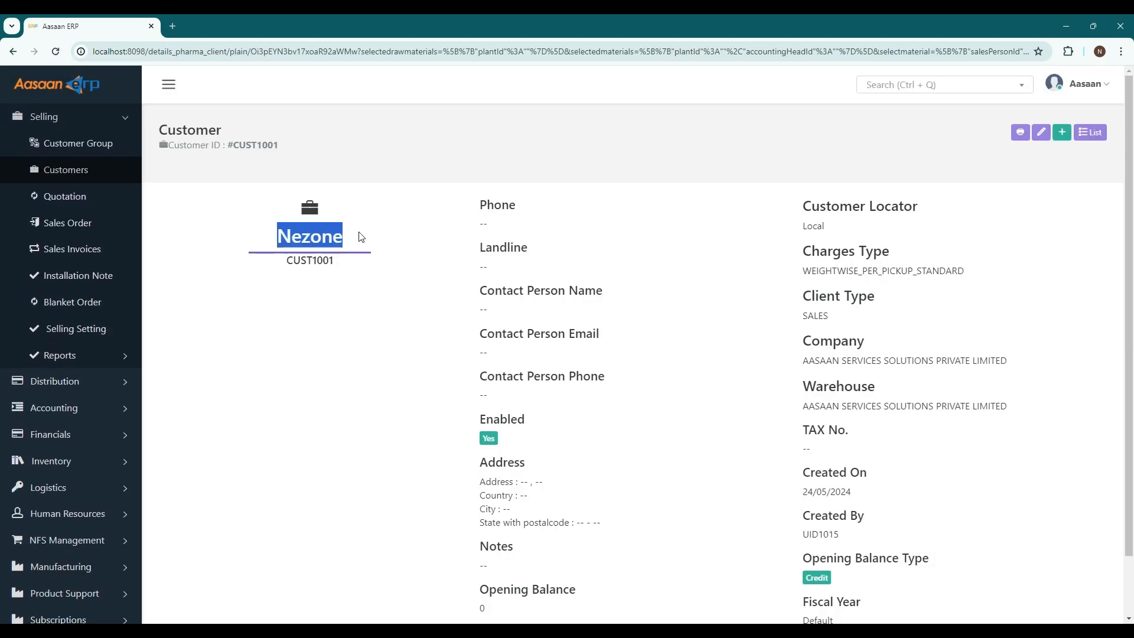
click(386, 326)
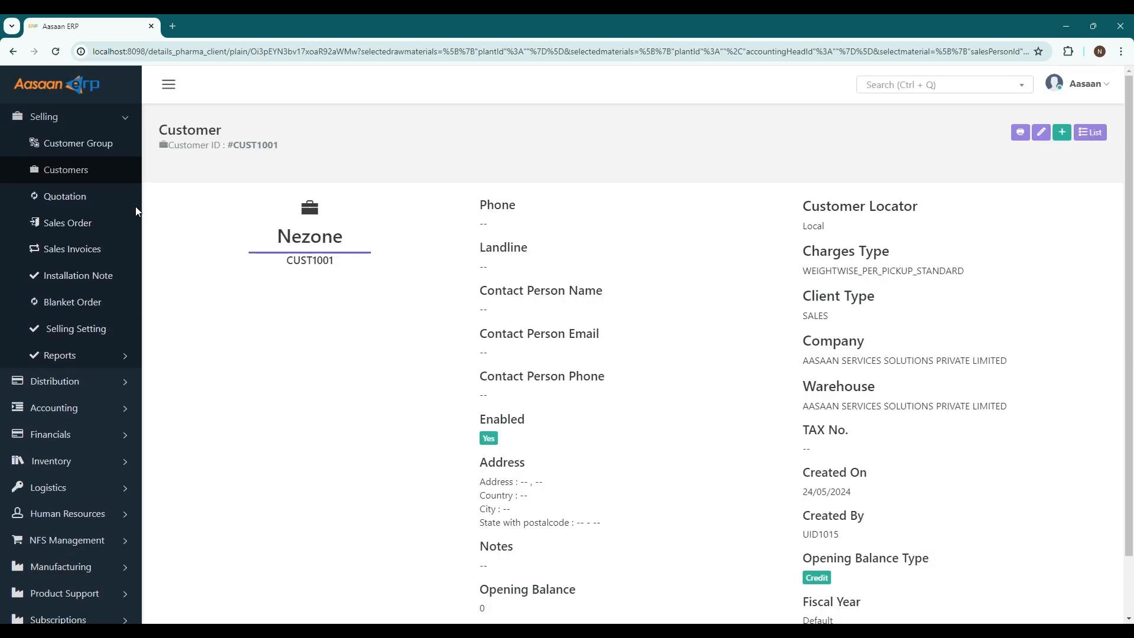
- Start a new quotation and look over its details form, from dates and customer to items, totals and taxes
click(93, 202)
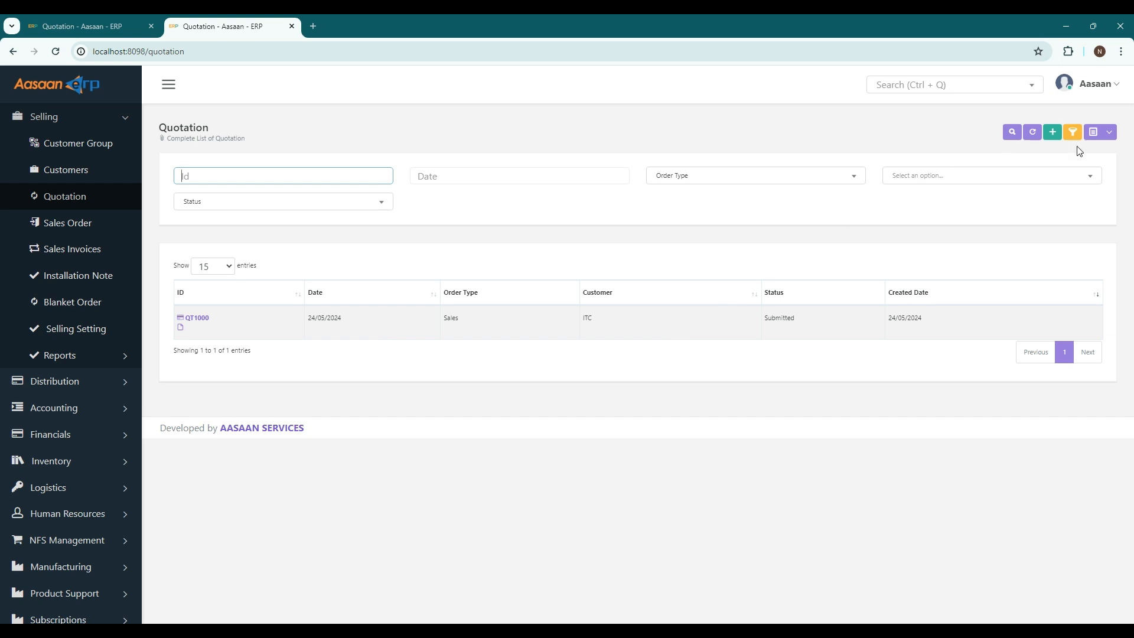
click(1053, 134)
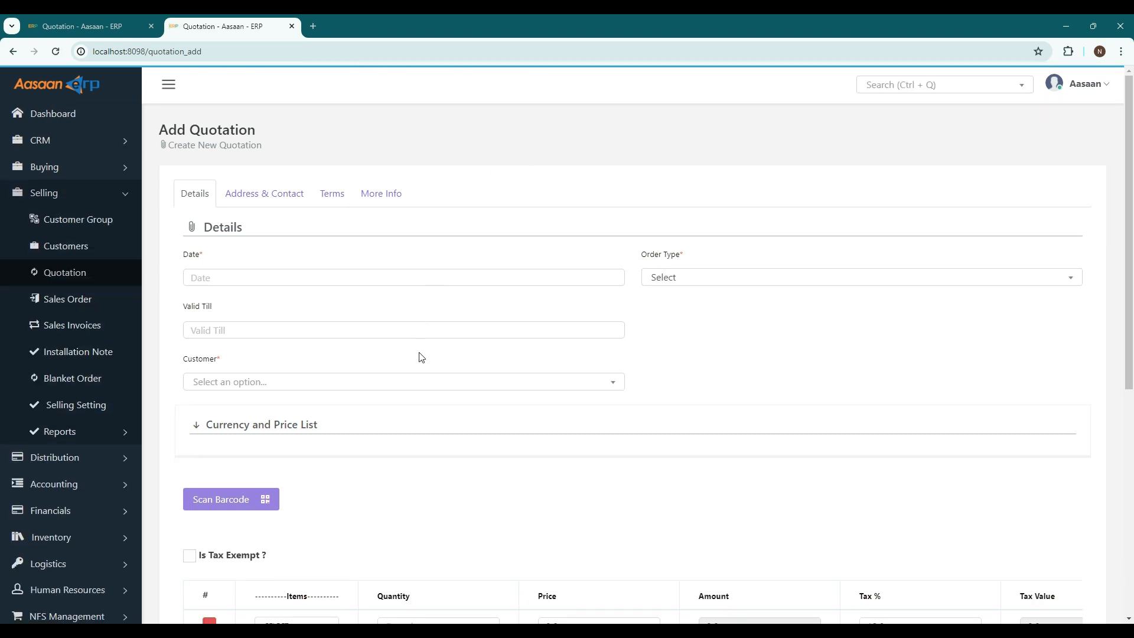
scroll(420, 355, down, 6)
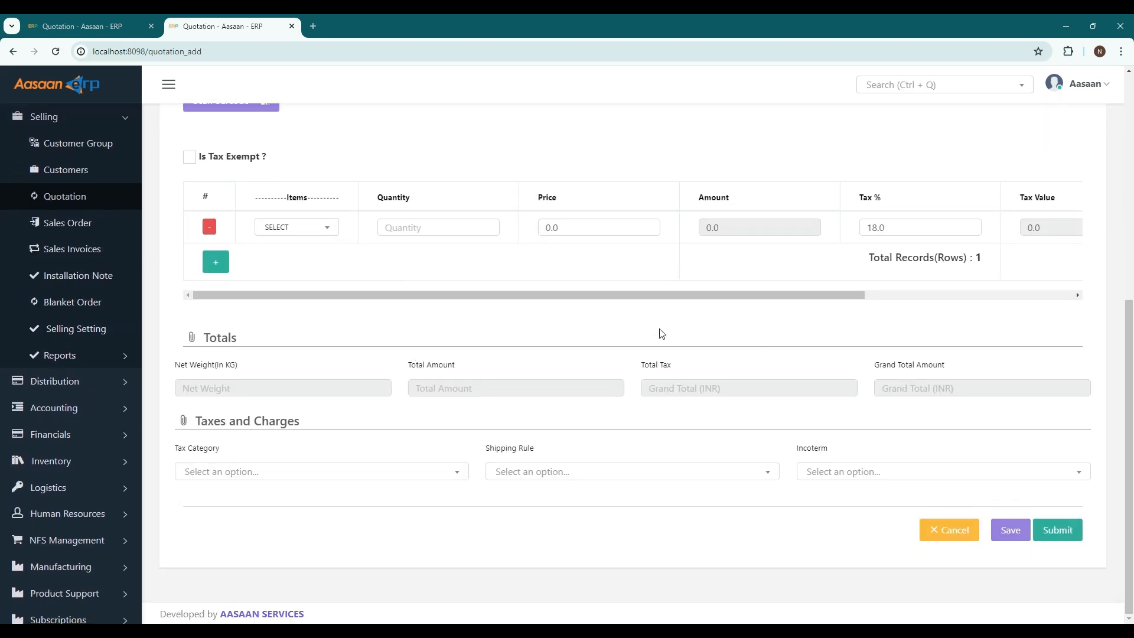
scroll(522, 326, up, 6)
scroll(523, 325, up, 1)
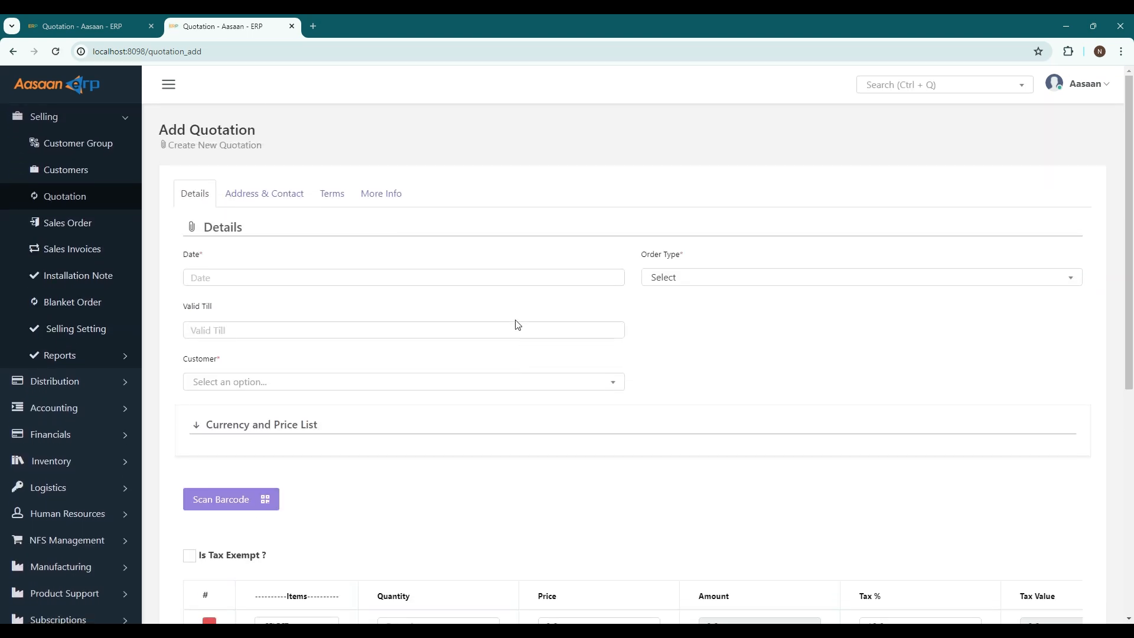
- Review the quotation form's address and contact, terms and additional information sections, and return to its details
click(242, 200)
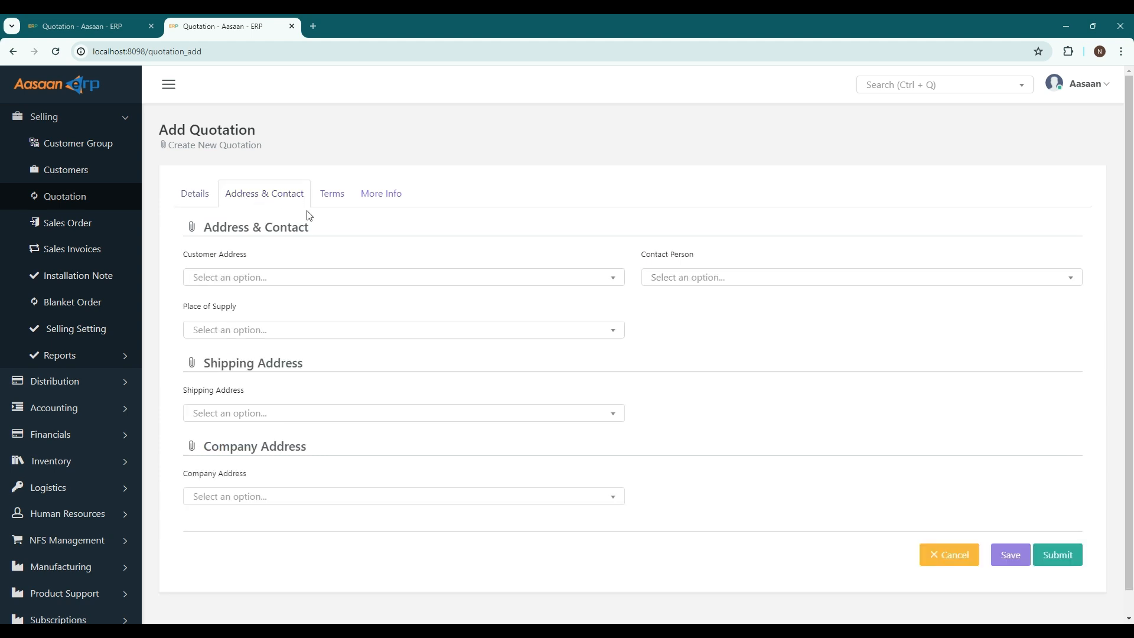
click(185, 194)
scroll(332, 353, down, 1)
scroll(332, 353, up, 1)
click(254, 195)
click(333, 193)
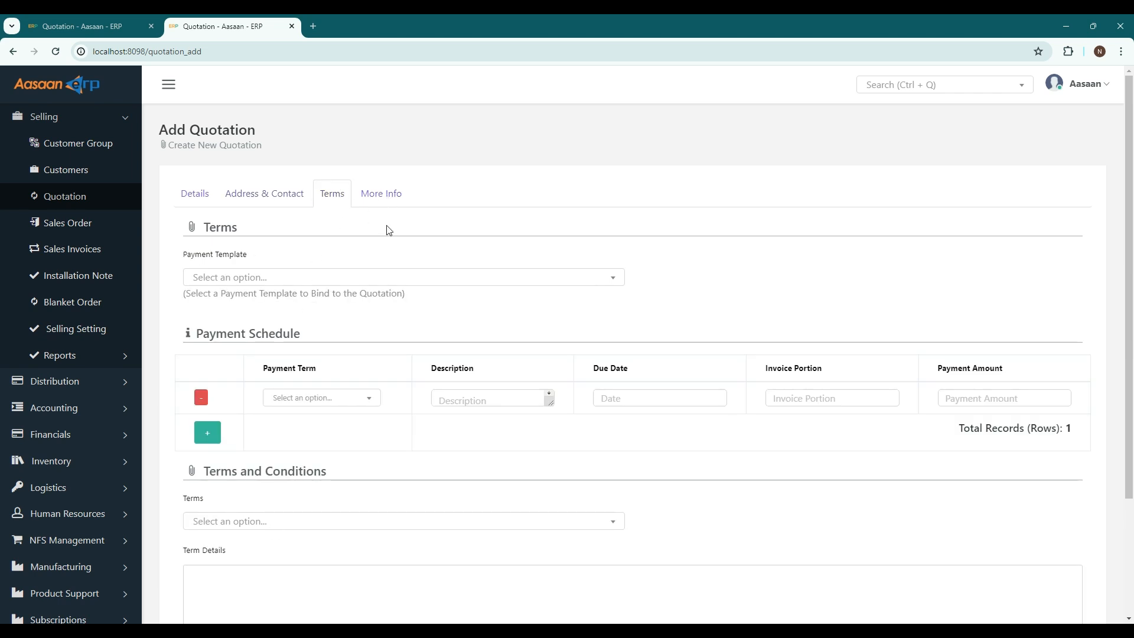
click(385, 196)
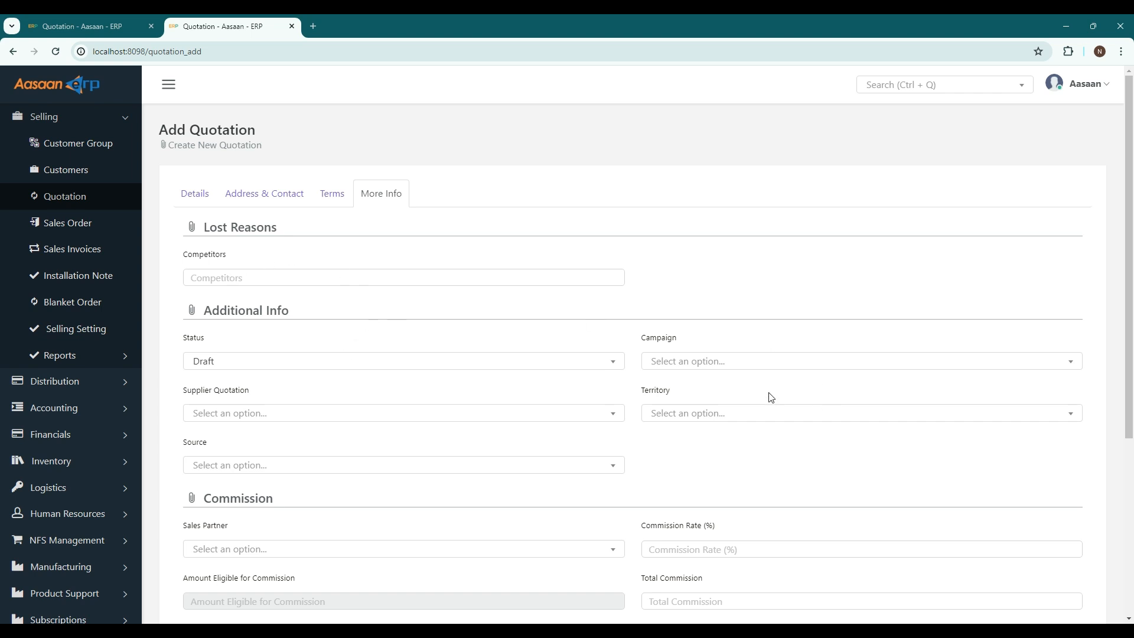
scroll(512, 387, down, 5)
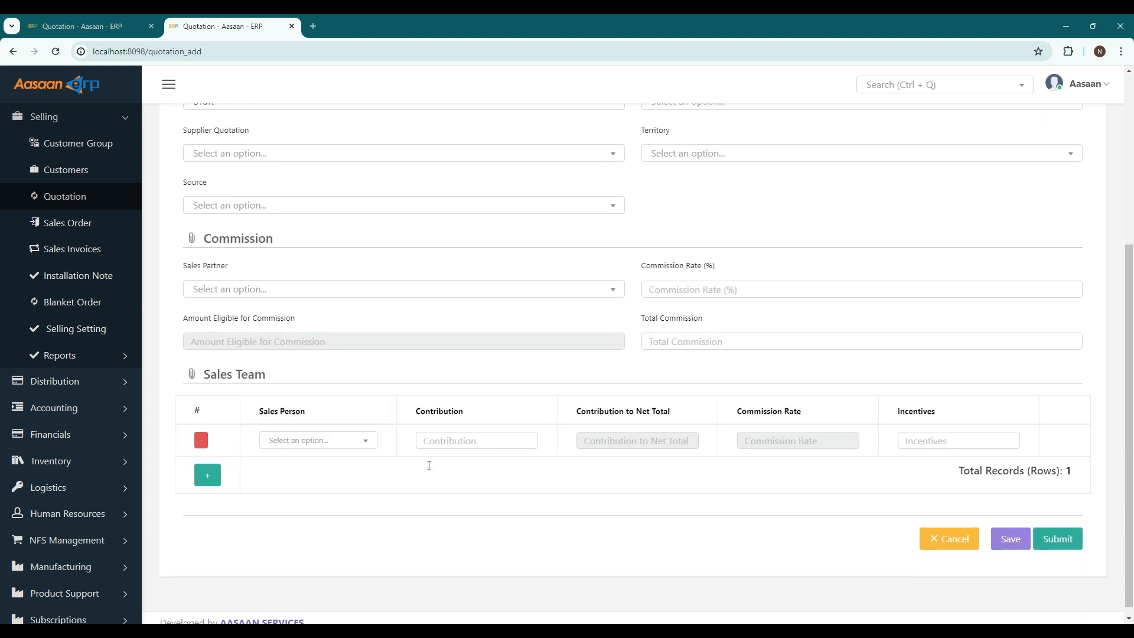
scroll(431, 482, up, 10)
click(197, 199)
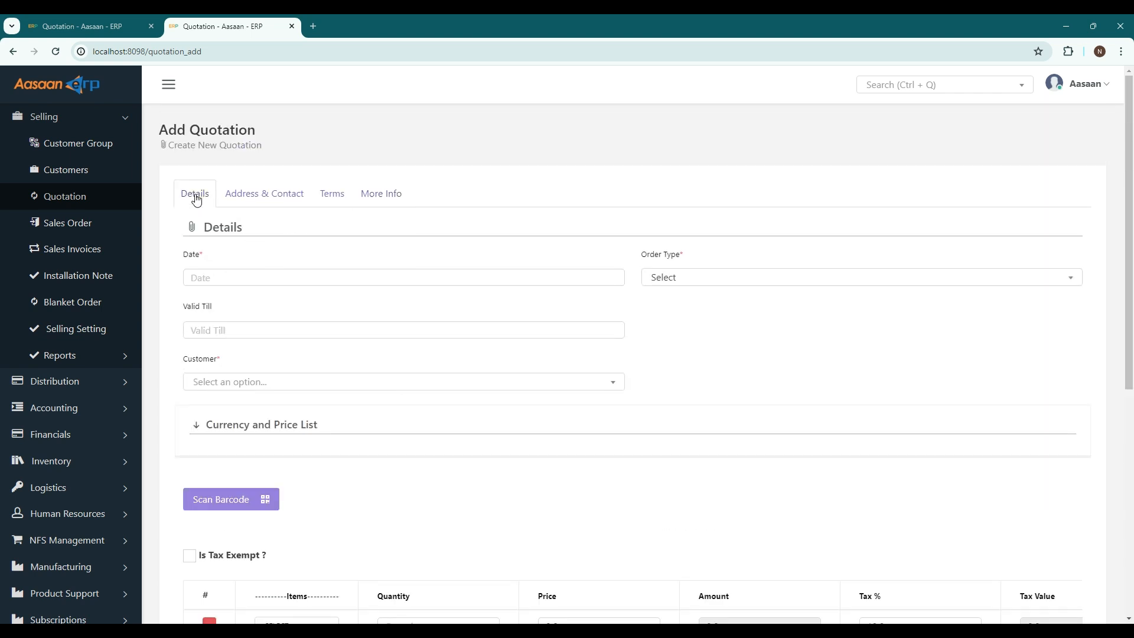
- Set the quotation's date to 24/05/2024 and its order type to Sales
click(233, 273)
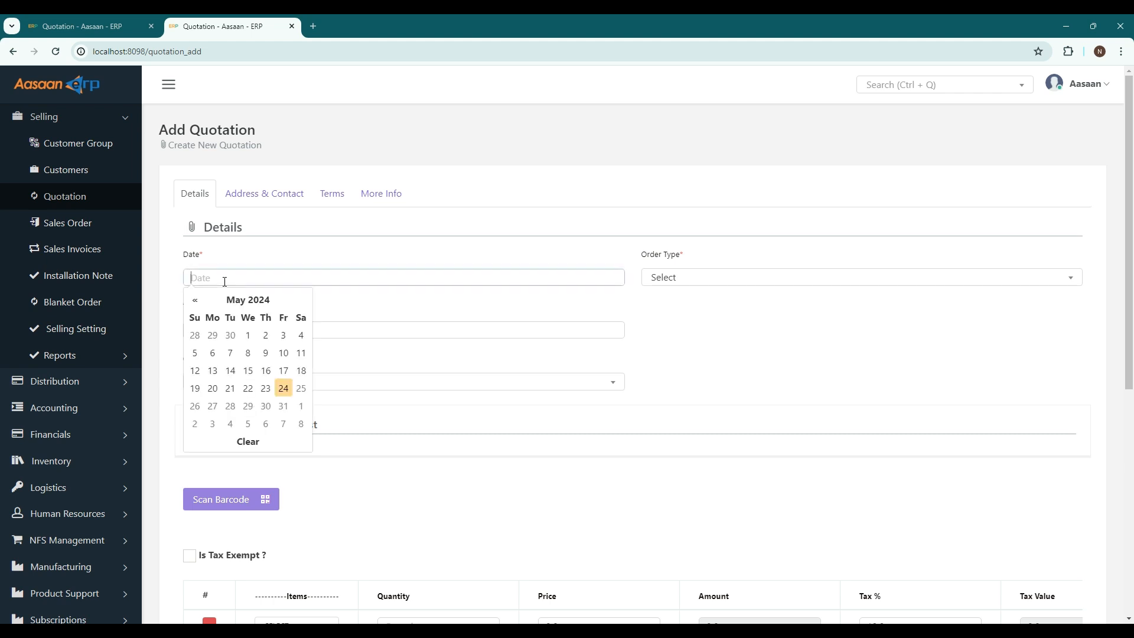
click(273, 388)
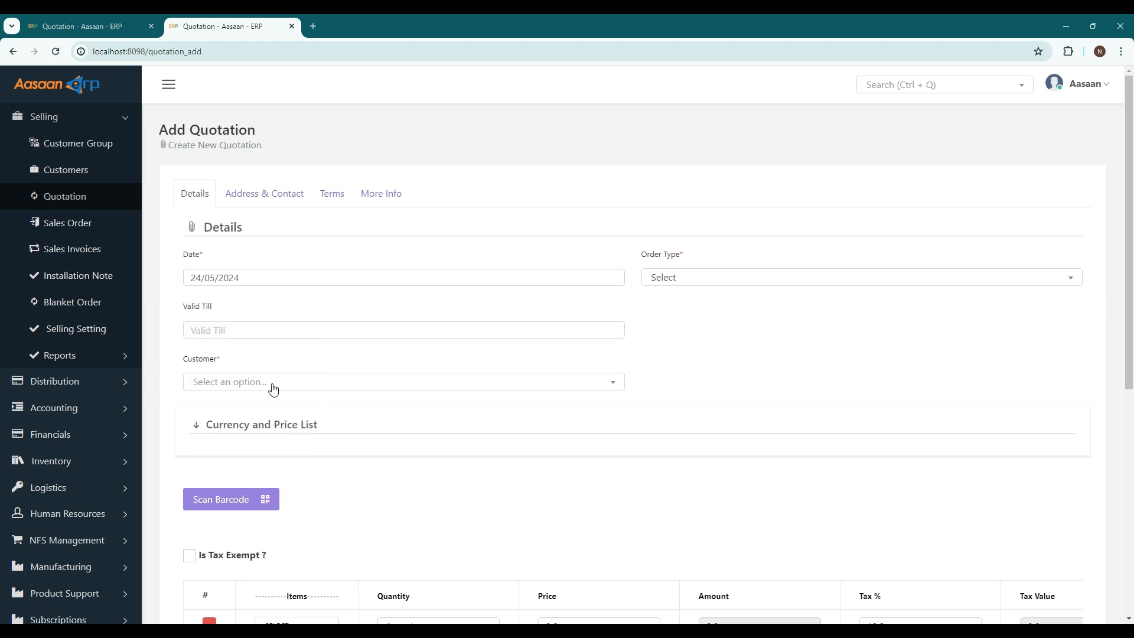
click(703, 279)
click(672, 346)
- Make the quotation valid till 30/06/2024 and choose Nezone as its customer
click(250, 329)
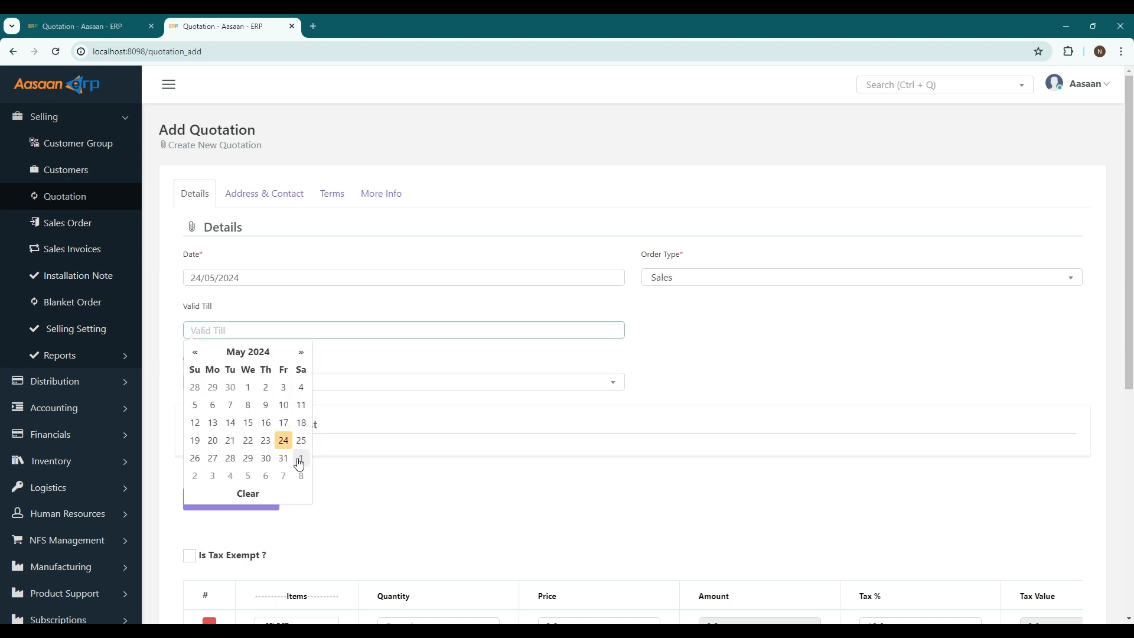
click(302, 352)
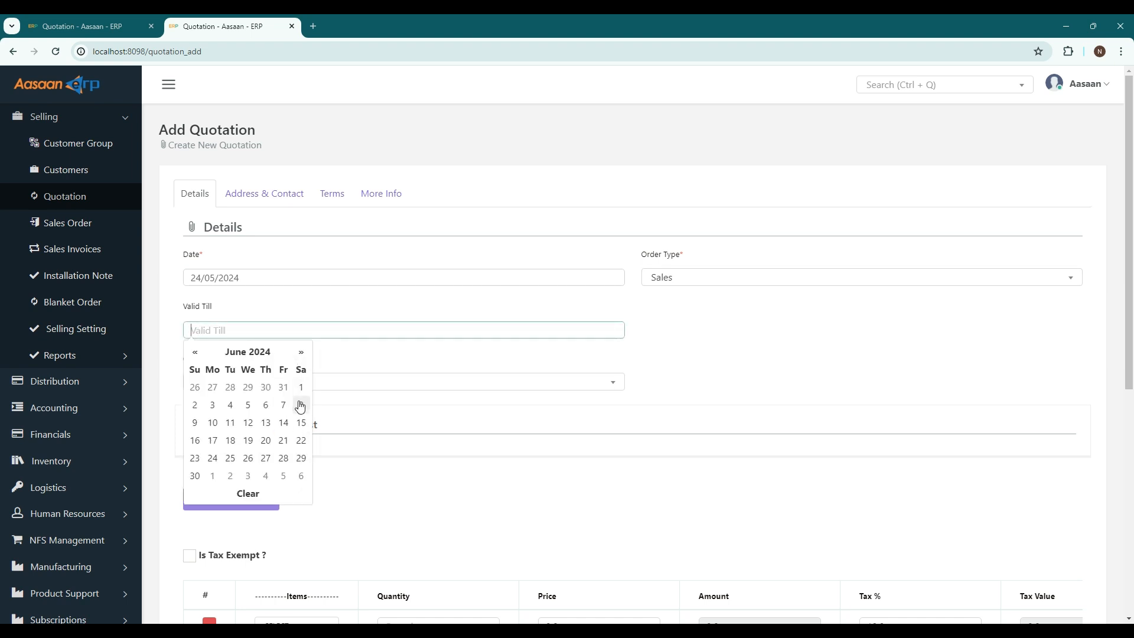
click(196, 475)
click(224, 381)
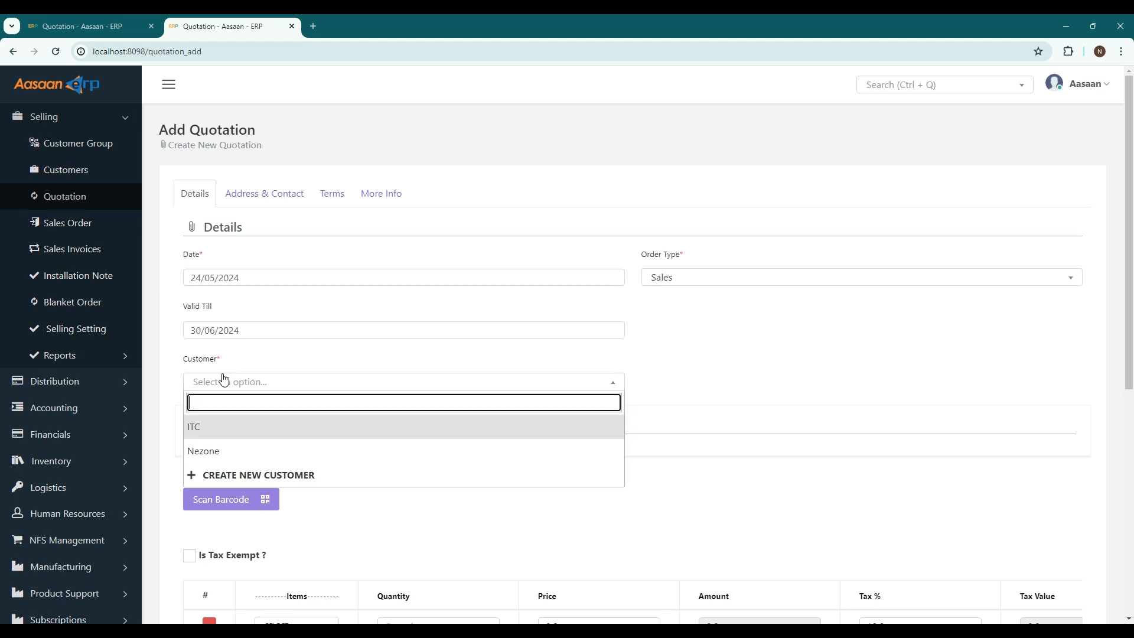
click(231, 450)
- Look over the quotation's currency, exchange rate and price list options, and collapse them again
scroll(289, 360, down, 3)
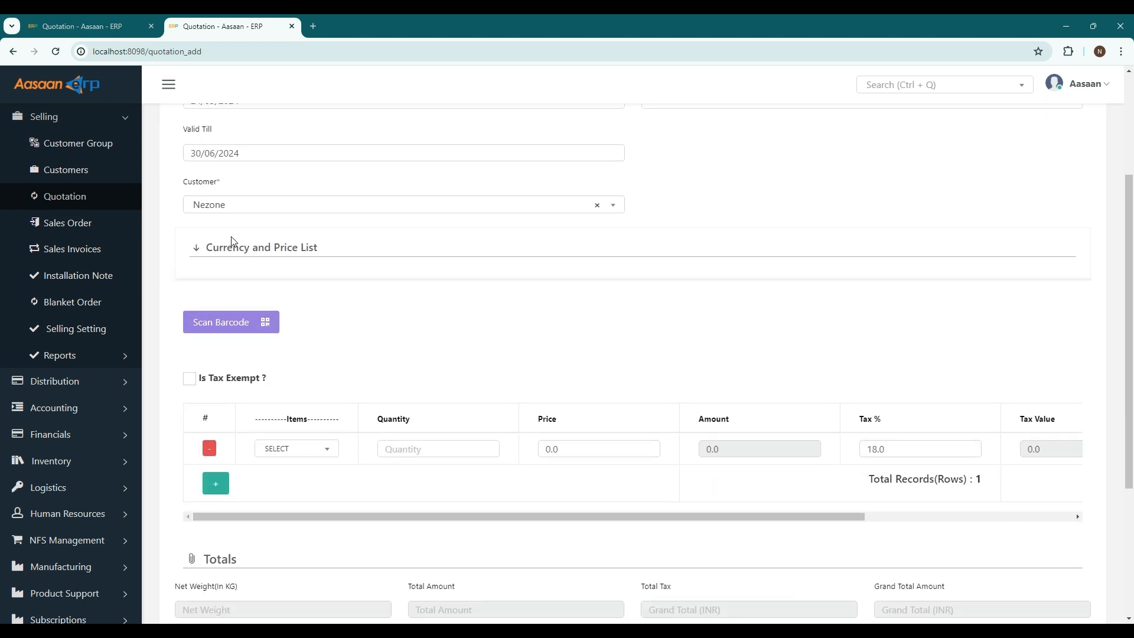
click(233, 247)
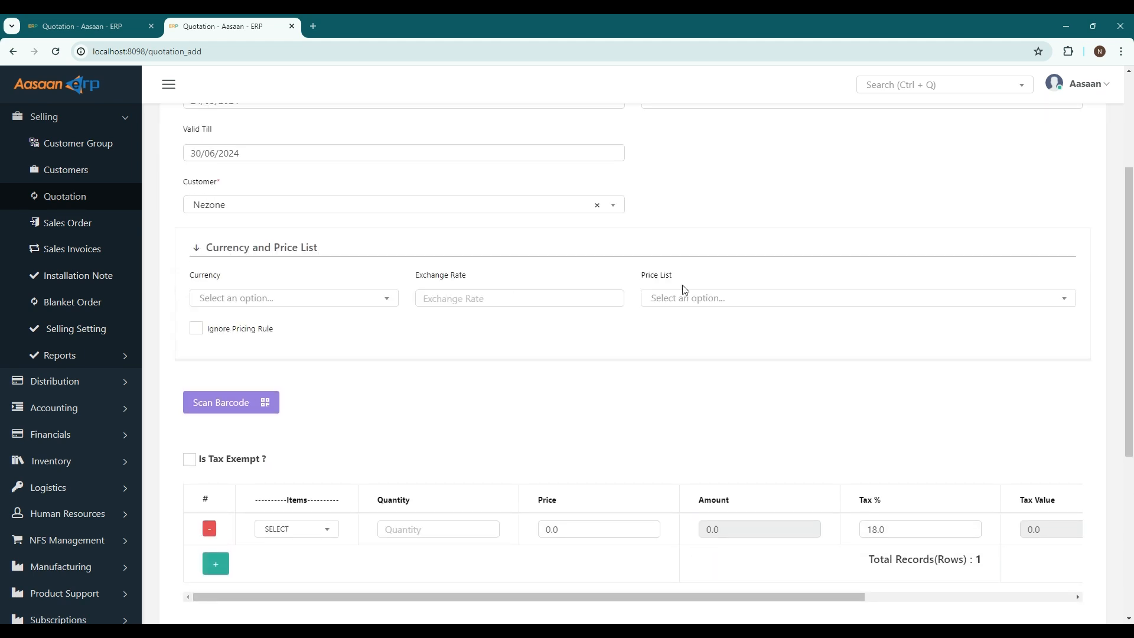
click(255, 248)
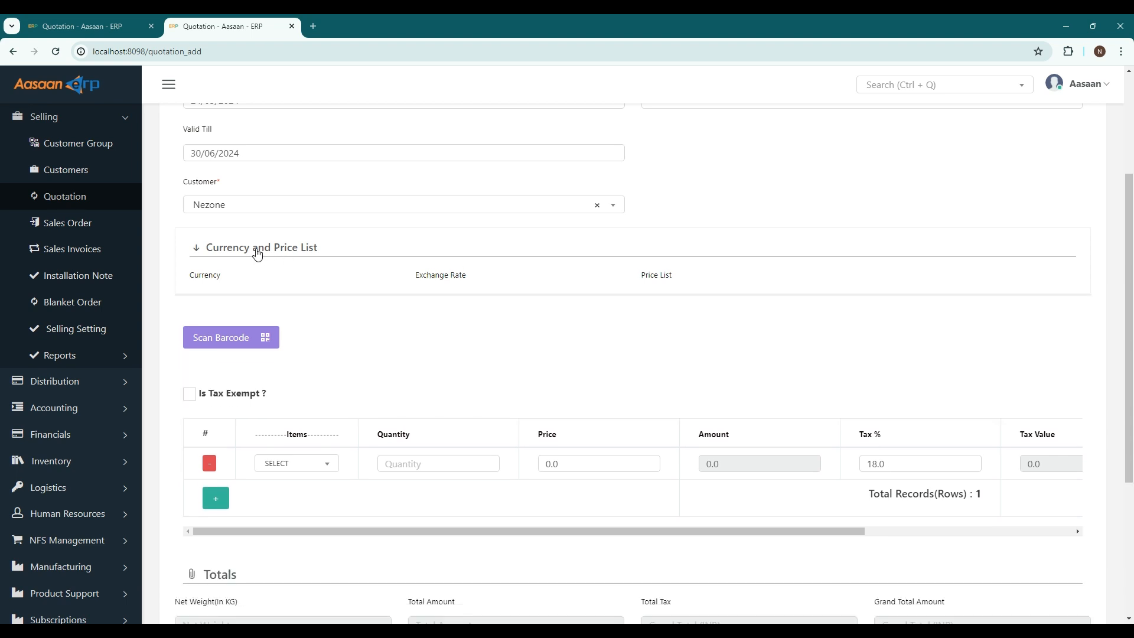
- Select Al Aluminium as the item in the quotation's first row
scroll(249, 419, down, 2)
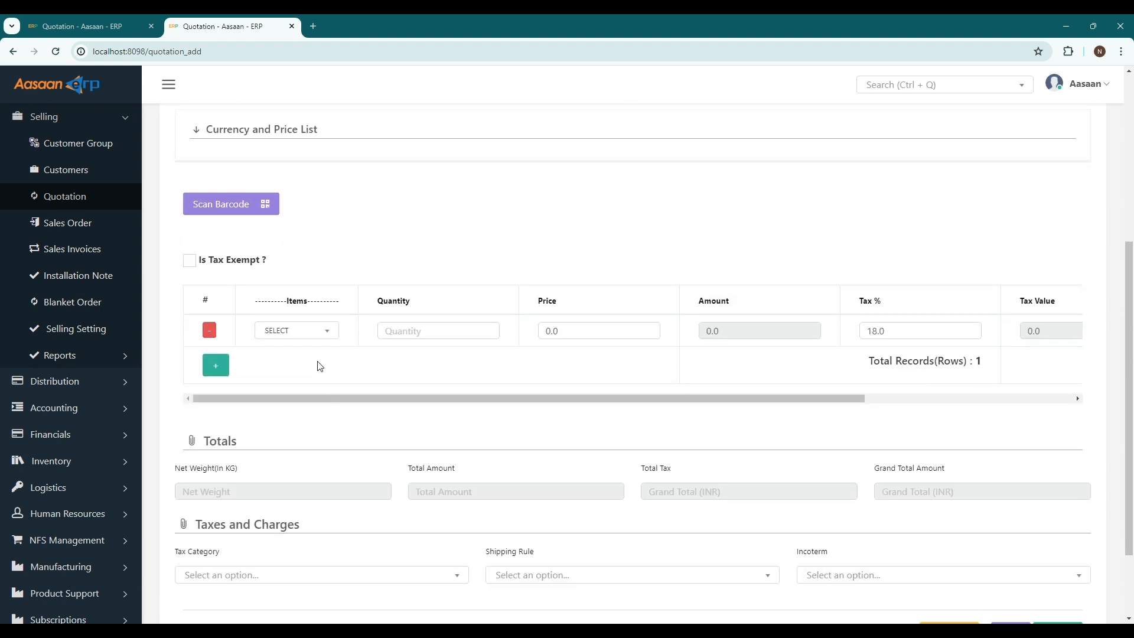
click(307, 333)
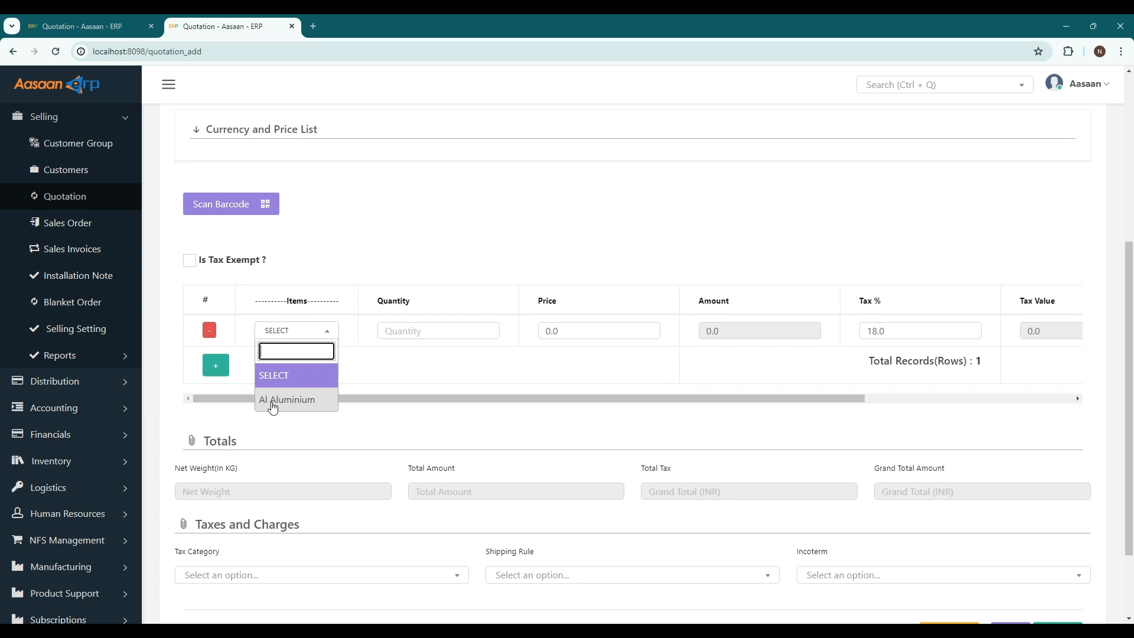
click(310, 401)
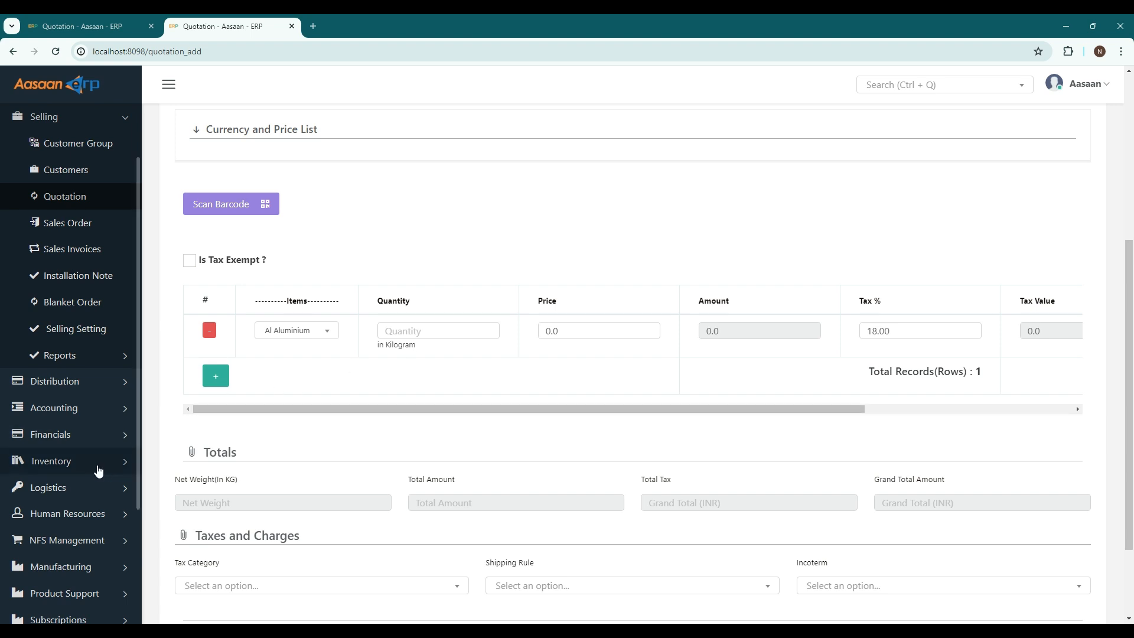
click(327, 335)
click(316, 335)
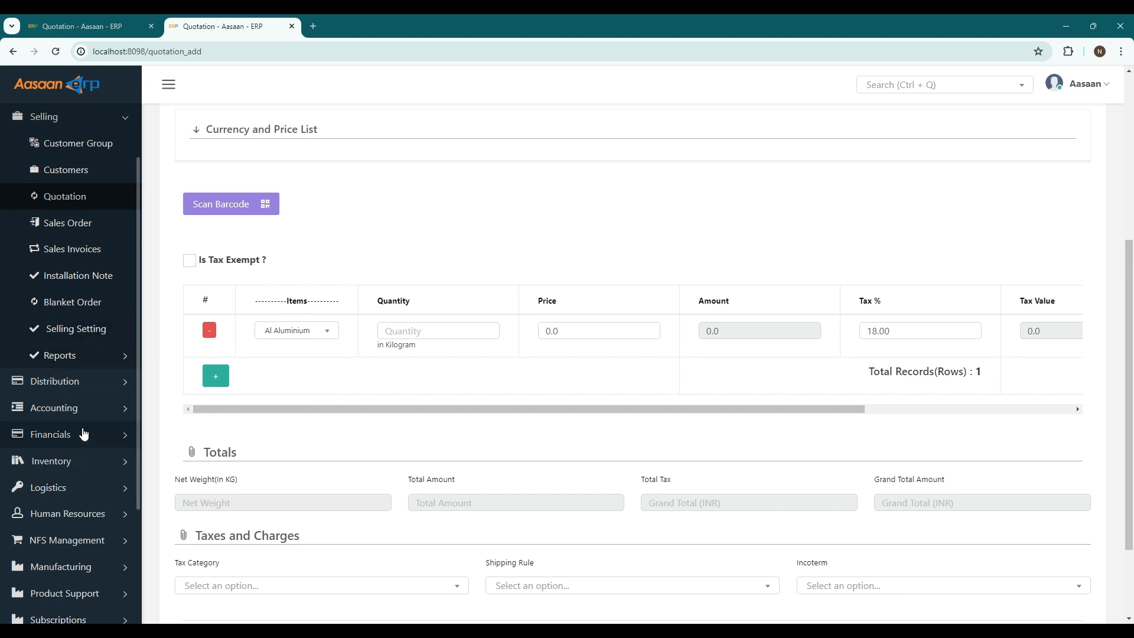
- Examine the Inventory module's items catalogue entries to see where items are maintained
click(83, 460)
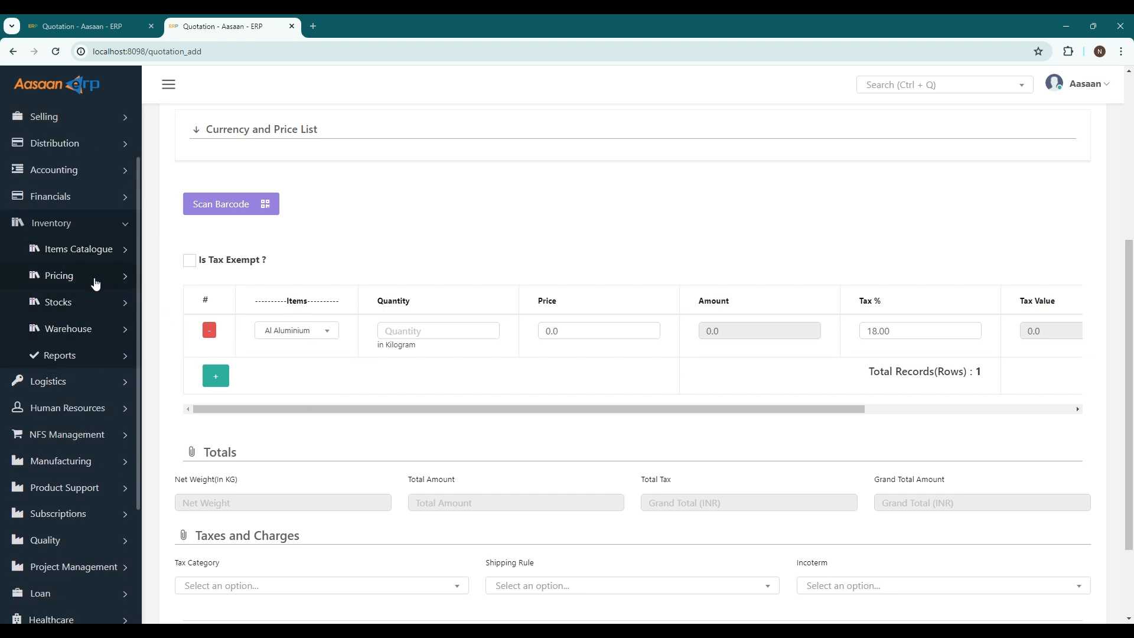
click(83, 303)
click(91, 258)
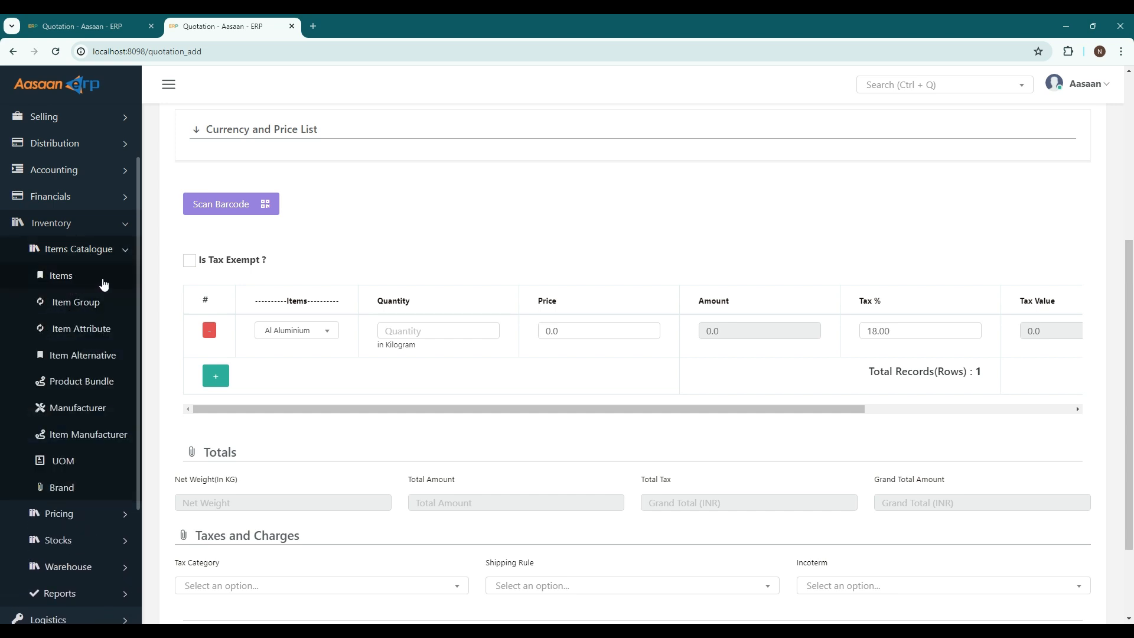
- Enter a quantity of 500 kilograms and a price of 10 for the aluminium item
click(424, 332)
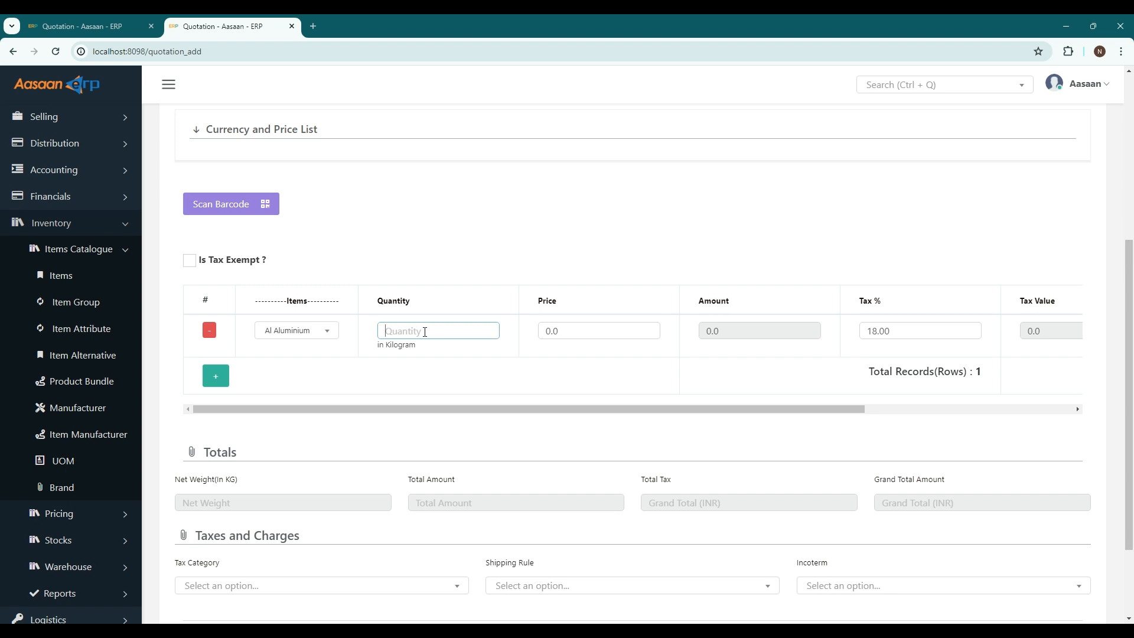
text(500)
drag(576, 330, 542, 328)
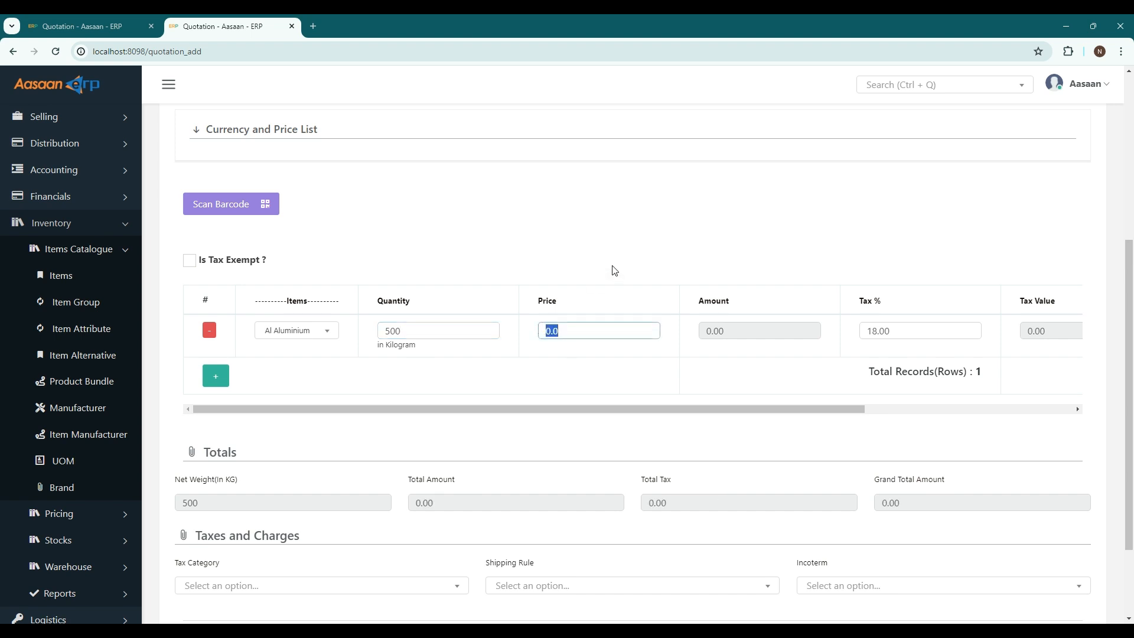
text(10)
click(527, 362)
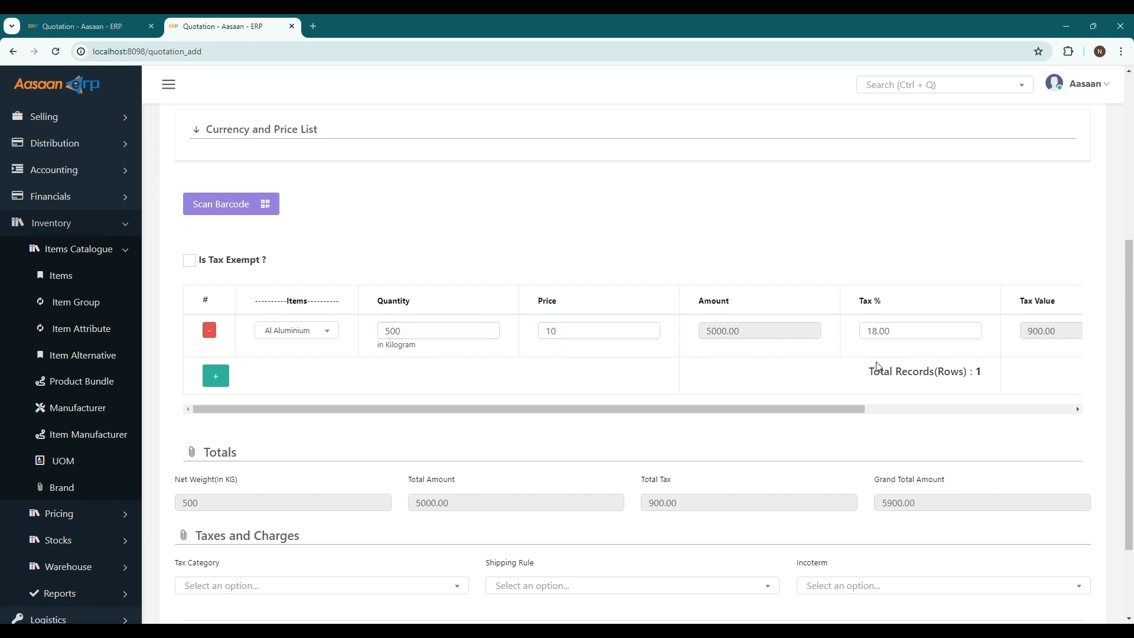
- Check the item row's tax and total columns and the entered details, and submit the quotation form
drag(753, 409, 982, 407)
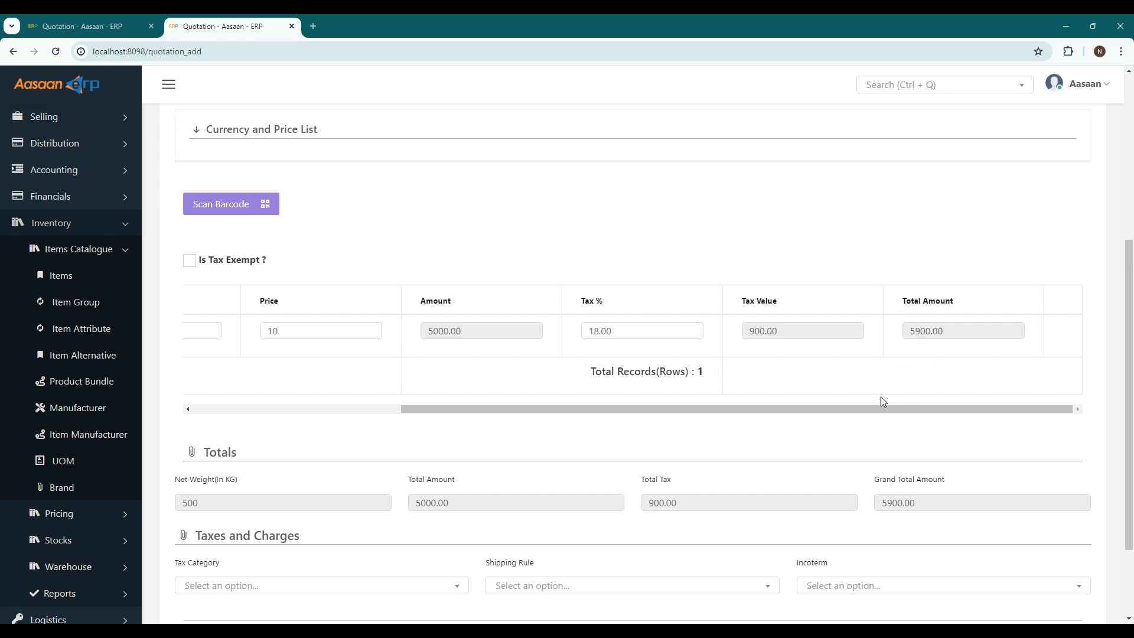
drag(880, 409, 416, 461)
scroll(564, 256, up, 5)
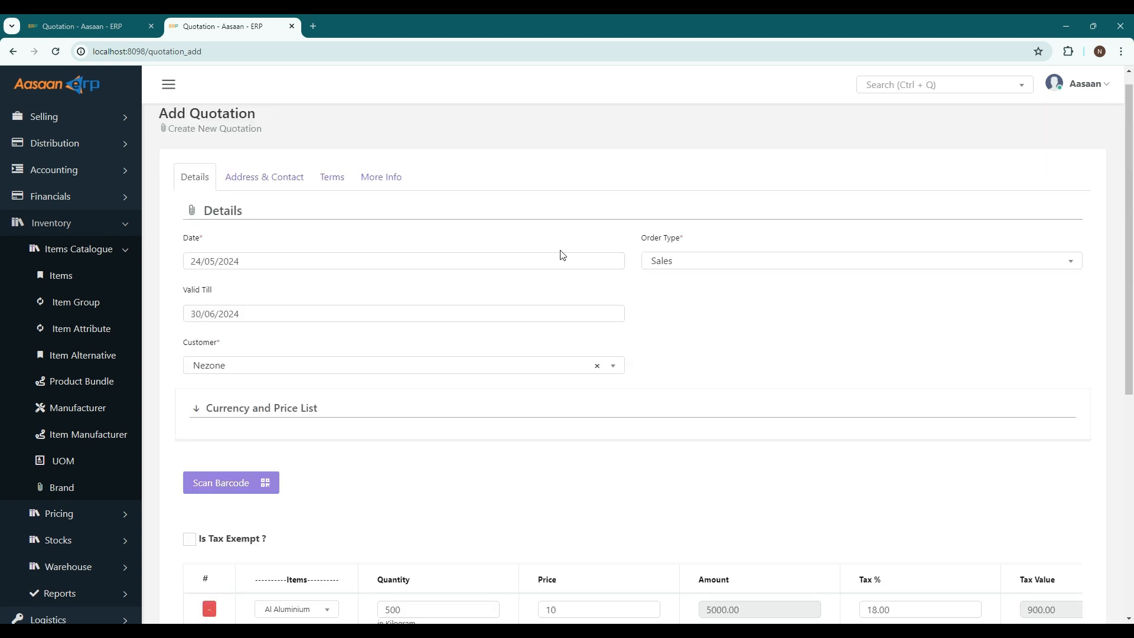
scroll(675, 370, down, 7)
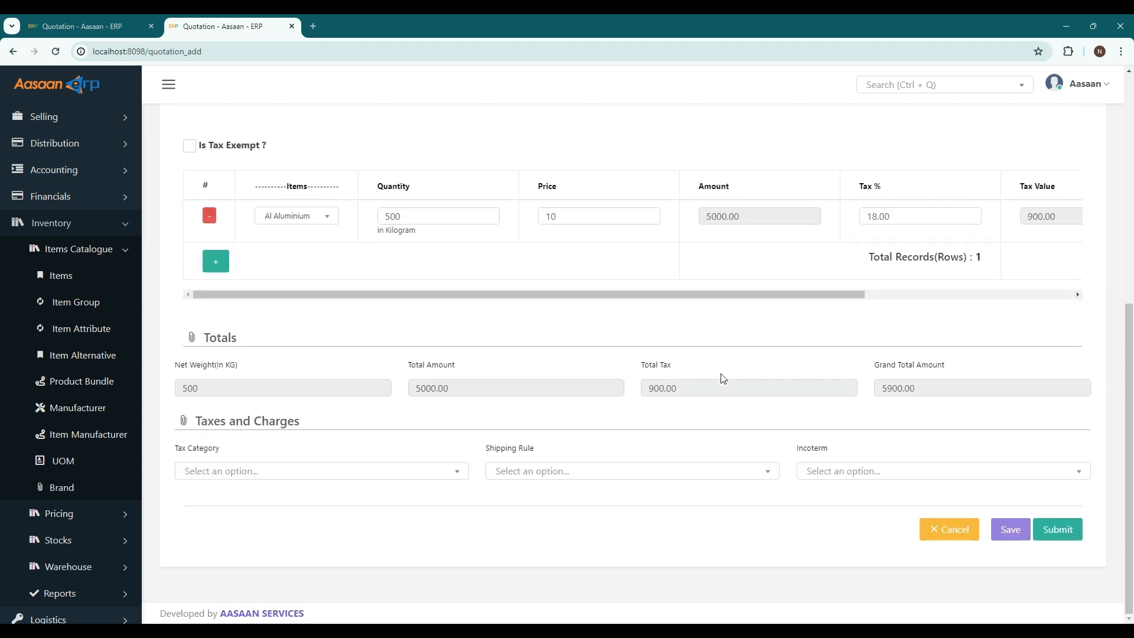
click(1074, 528)
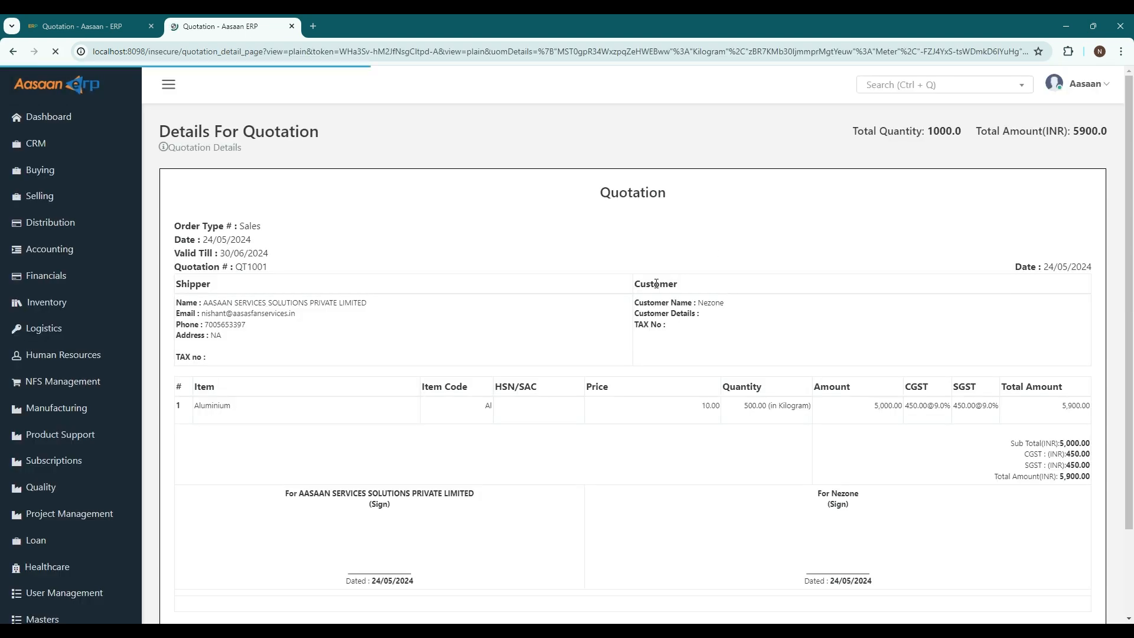
- Review the generated quotation document's customer, item and tax totals, and submit it from its details page
scroll(630, 374, down, 3)
scroll(696, 300, up, 3)
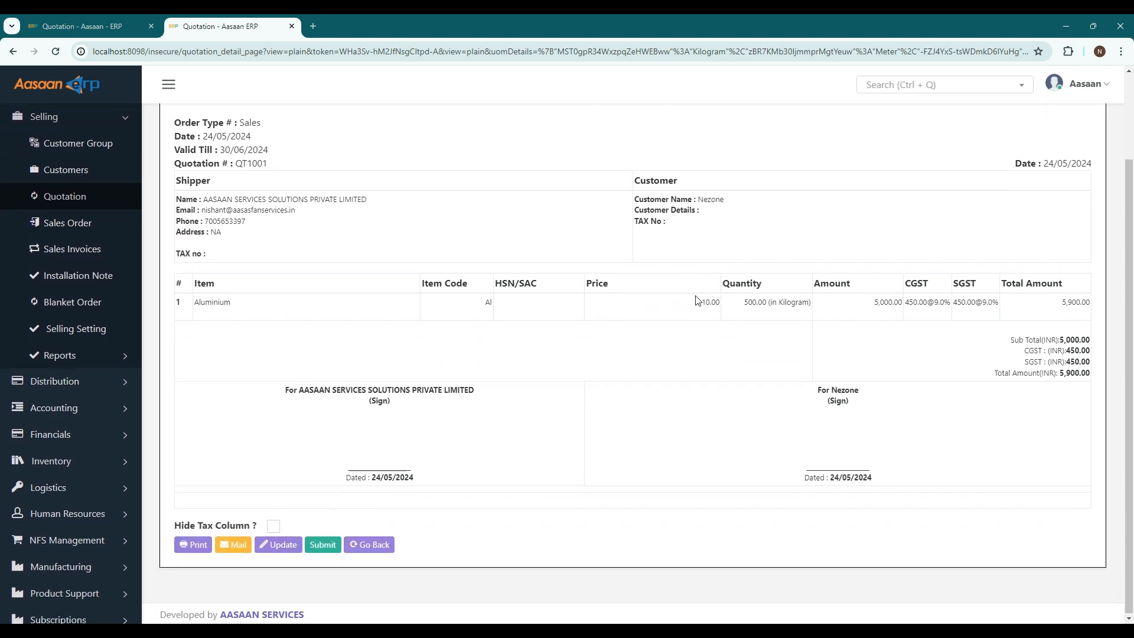
scroll(495, 404, down, 1)
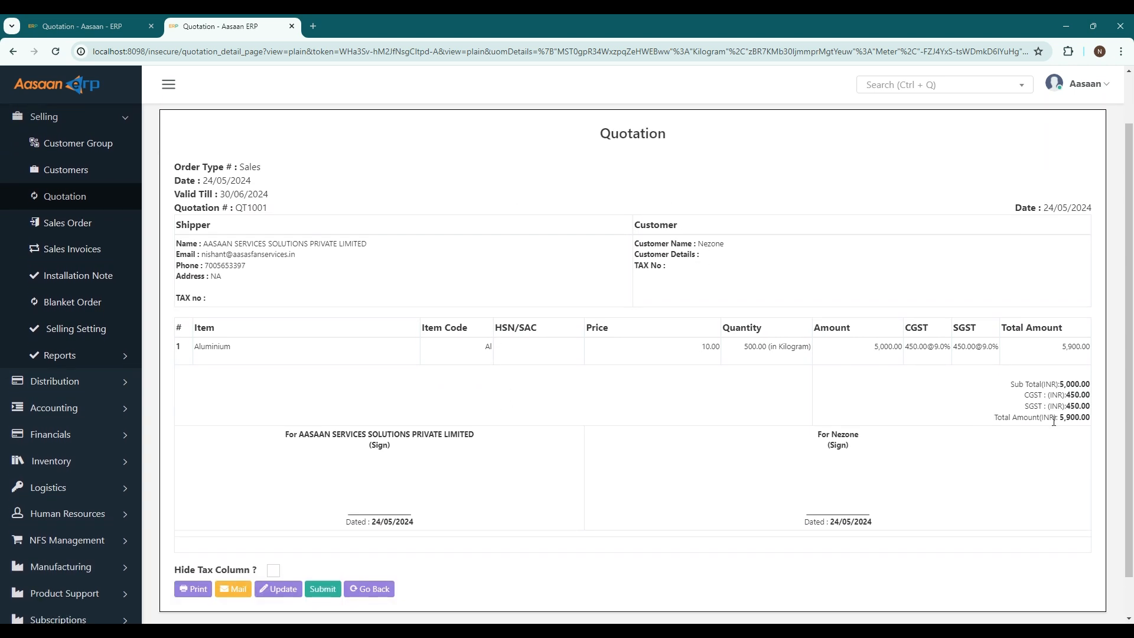
scroll(472, 277, up, 2)
scroll(377, 427, down, 3)
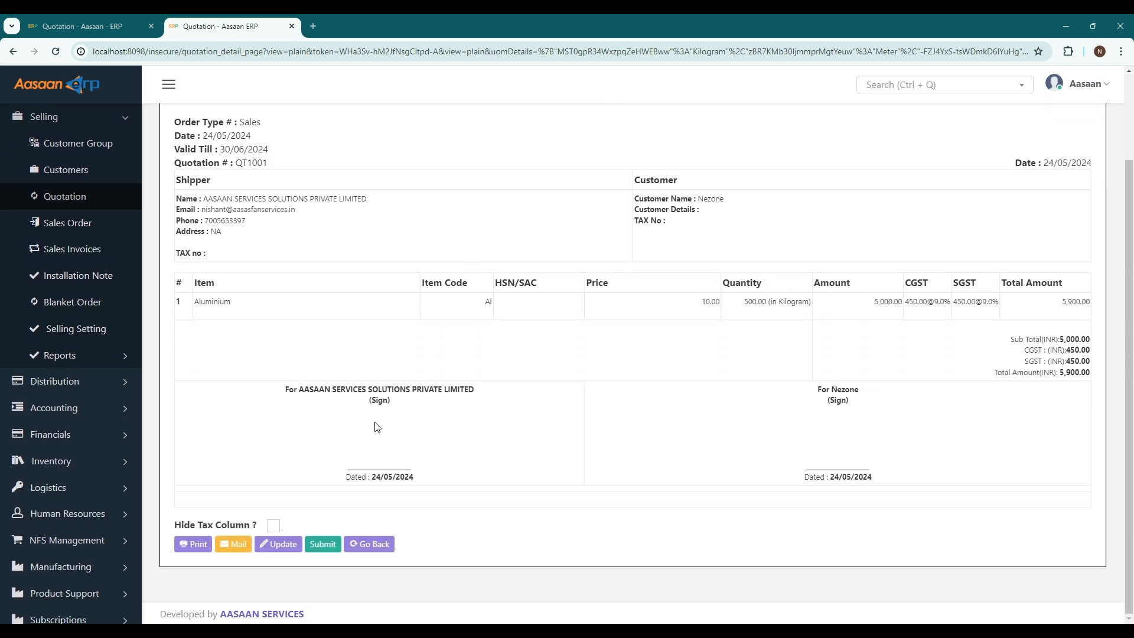
click(323, 544)
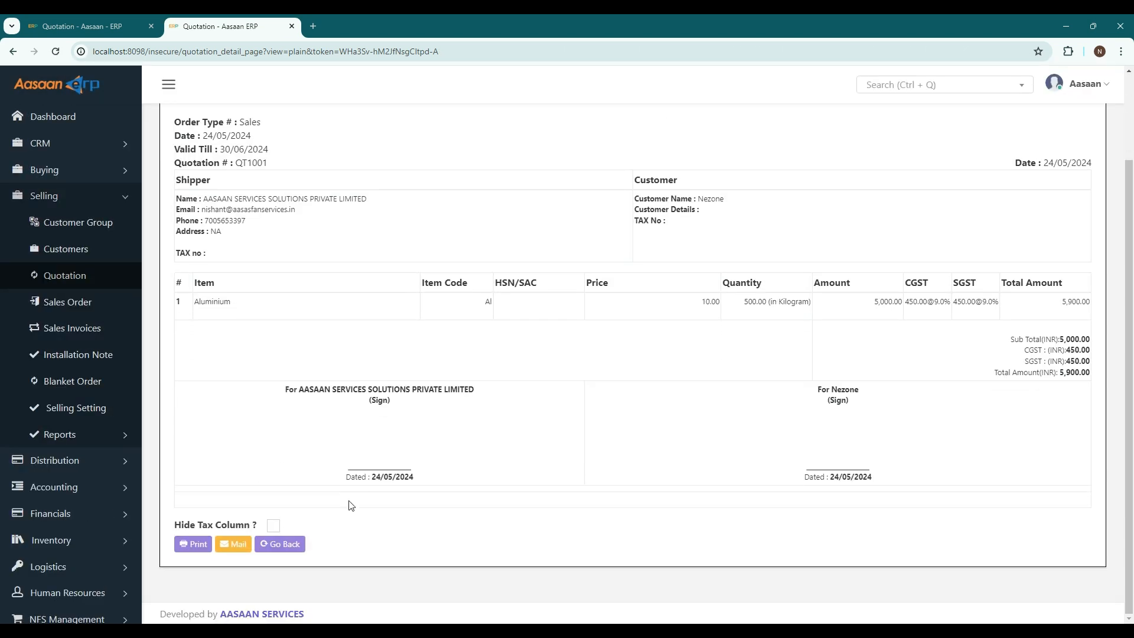
scroll(435, 234, up, 2)
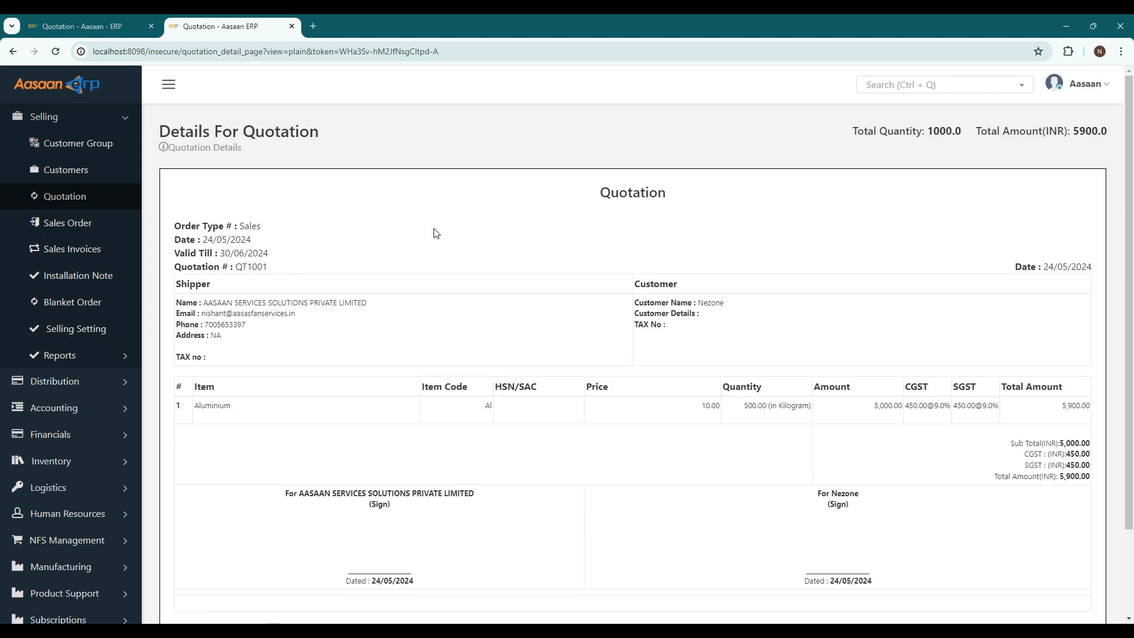
- Start a new sales order in the Selling module and look over the fields of its details form
click(79, 225)
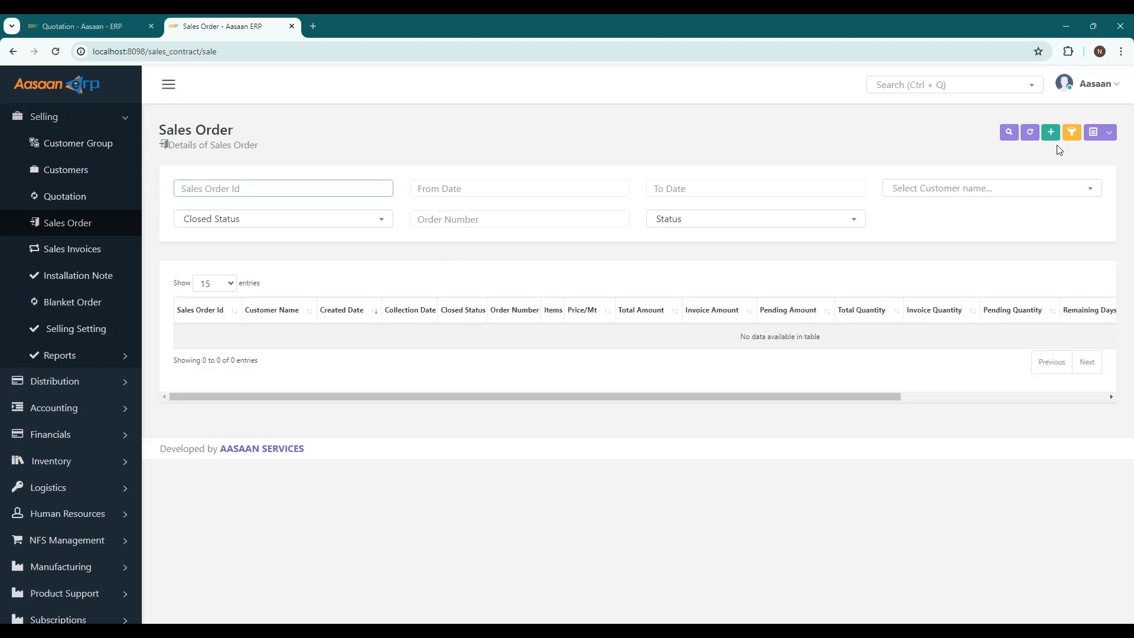
click(1032, 136)
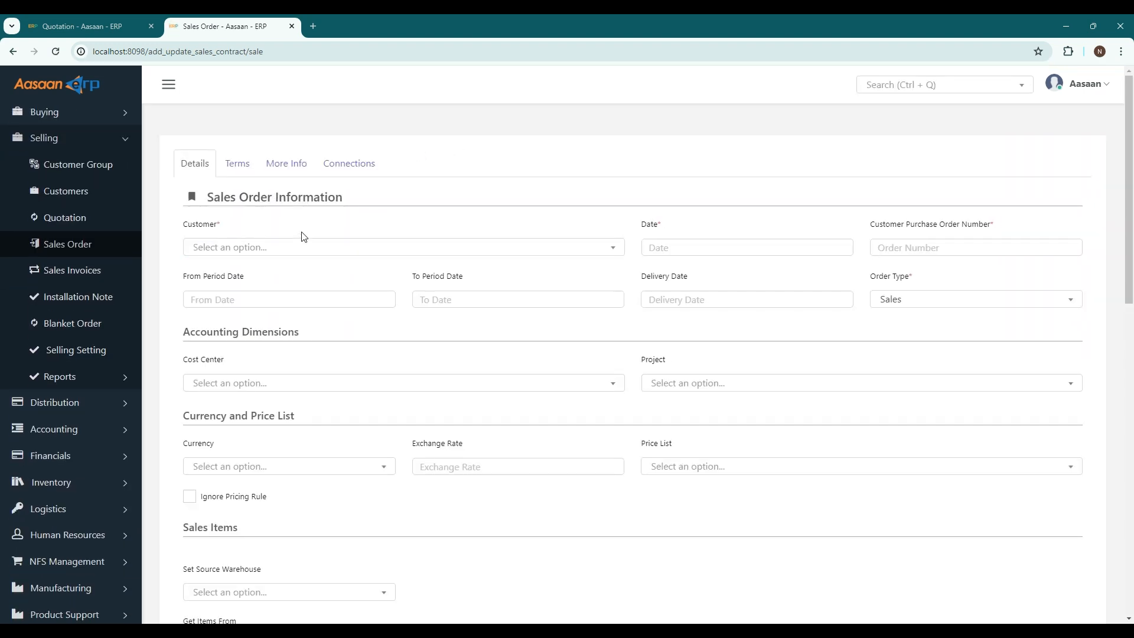
scroll(369, 381, down, 12)
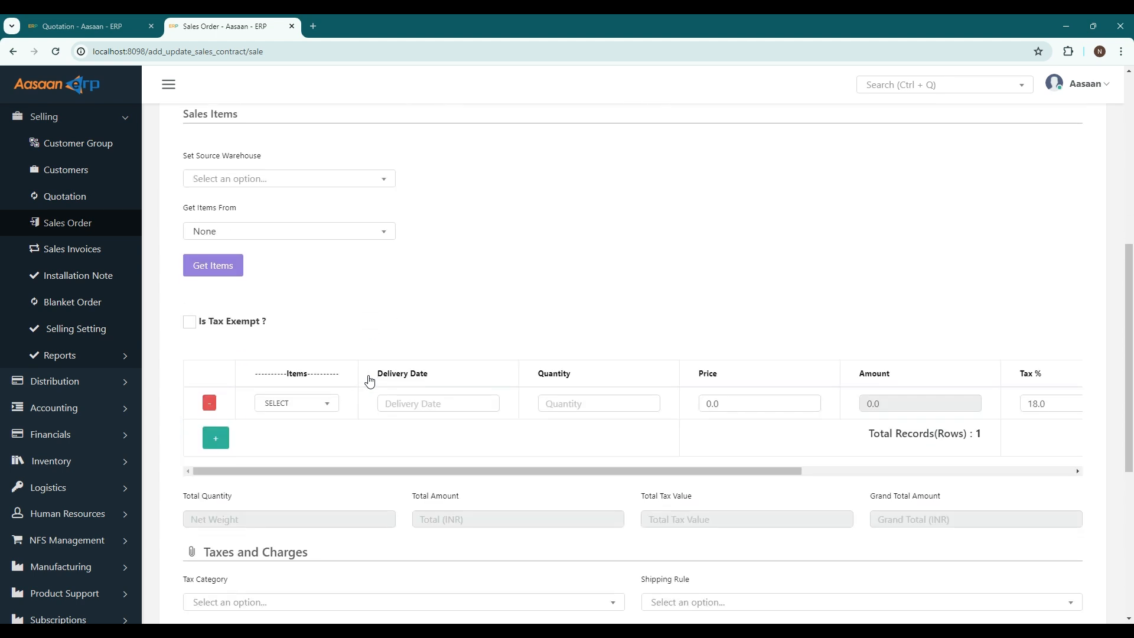
scroll(649, 338, up, 7)
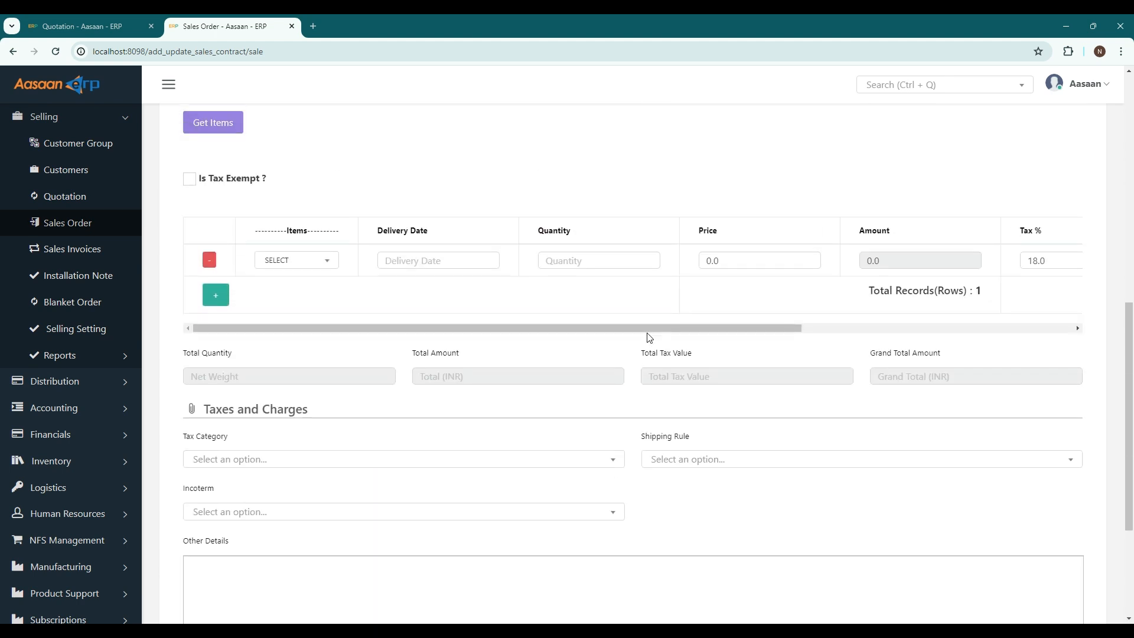
scroll(318, 204, up, 6)
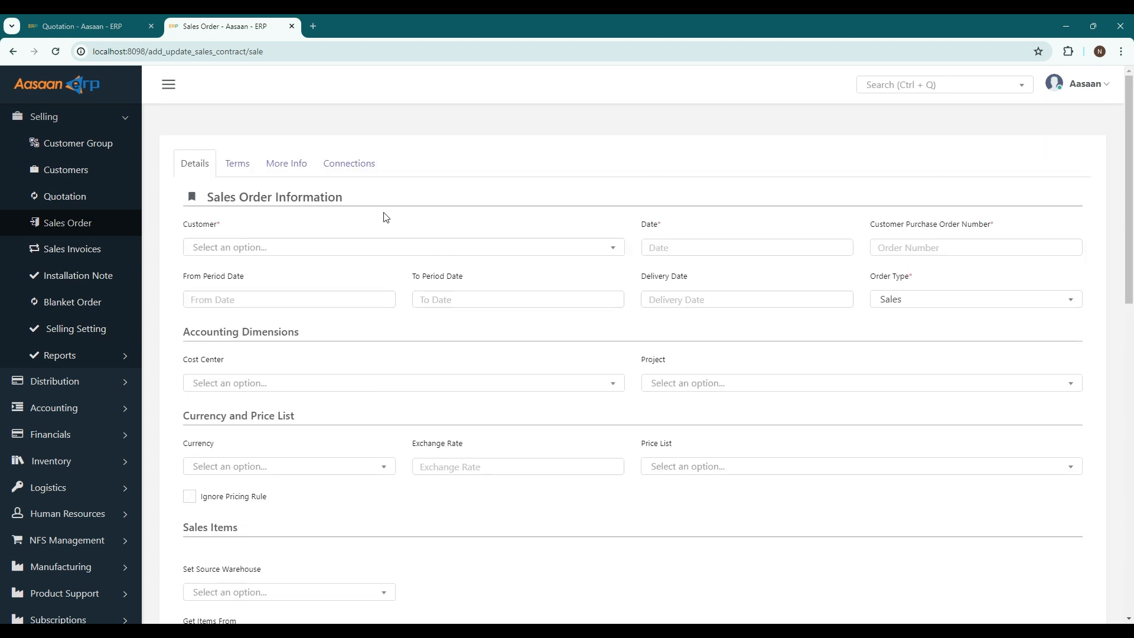
- Examine the Terms, More Info and Connections sections of the new sales order, and return to its details
click(237, 163)
click(290, 171)
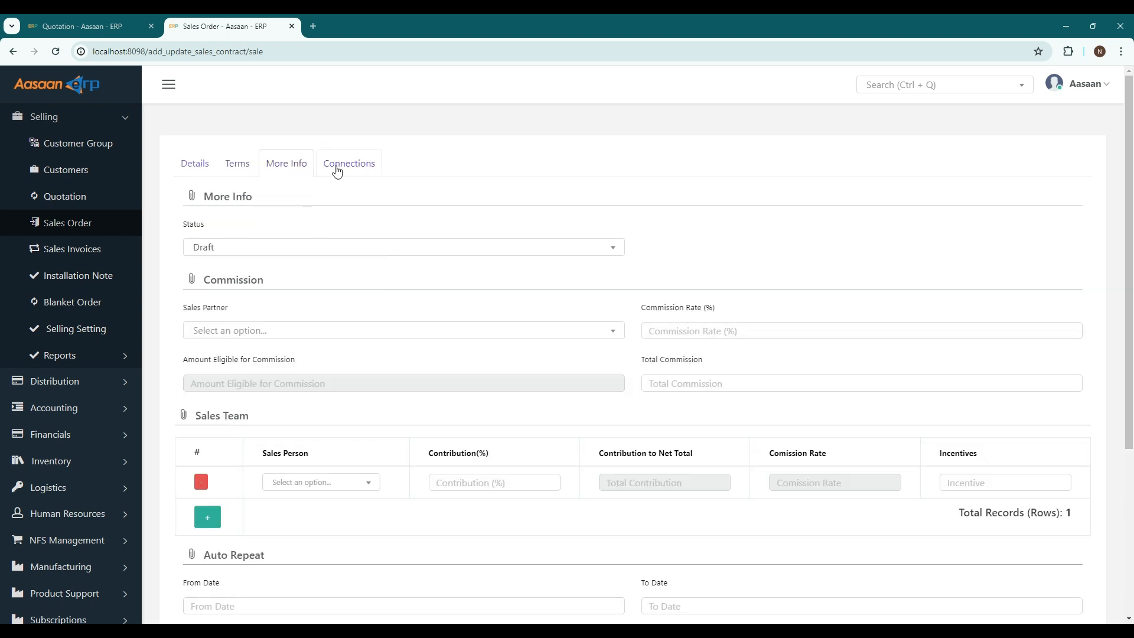
scroll(286, 266, down, 2)
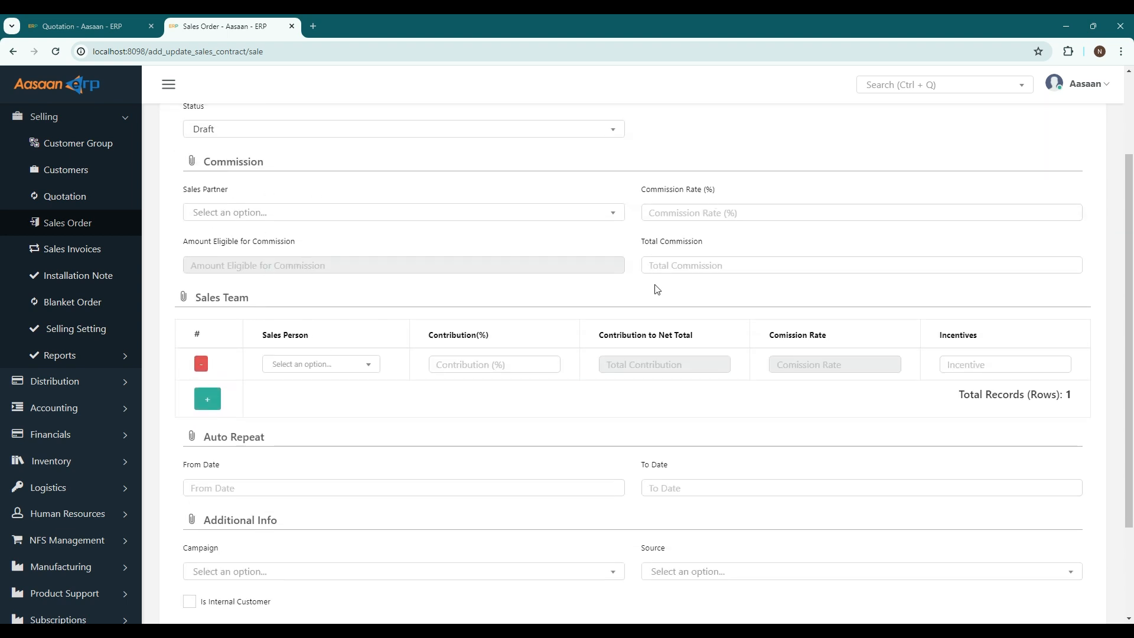
scroll(516, 342, down, 3)
scroll(295, 295, up, 5)
click(359, 167)
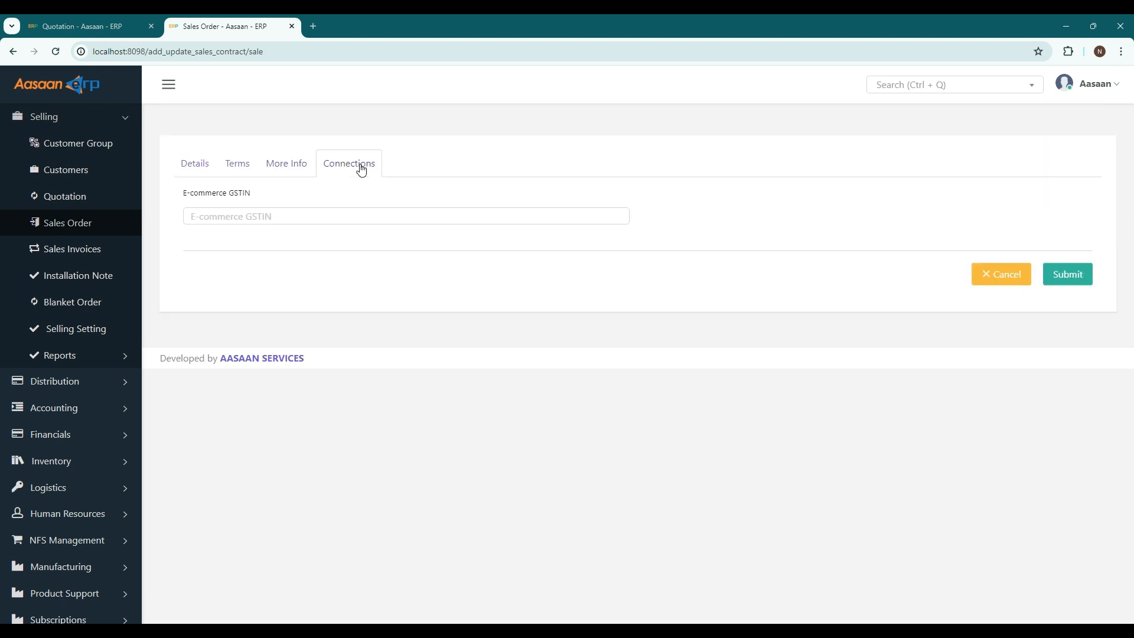
click(189, 170)
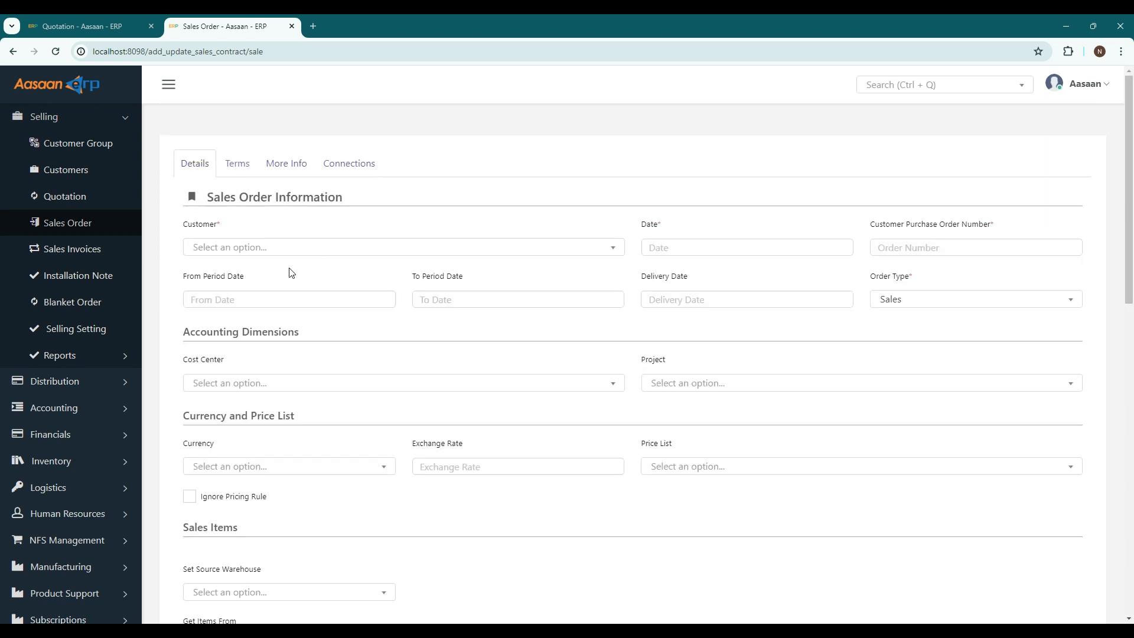
- Select Nezone as the sales order's customer and set the order date to 24/05/2024
click(262, 253)
text(nezo)
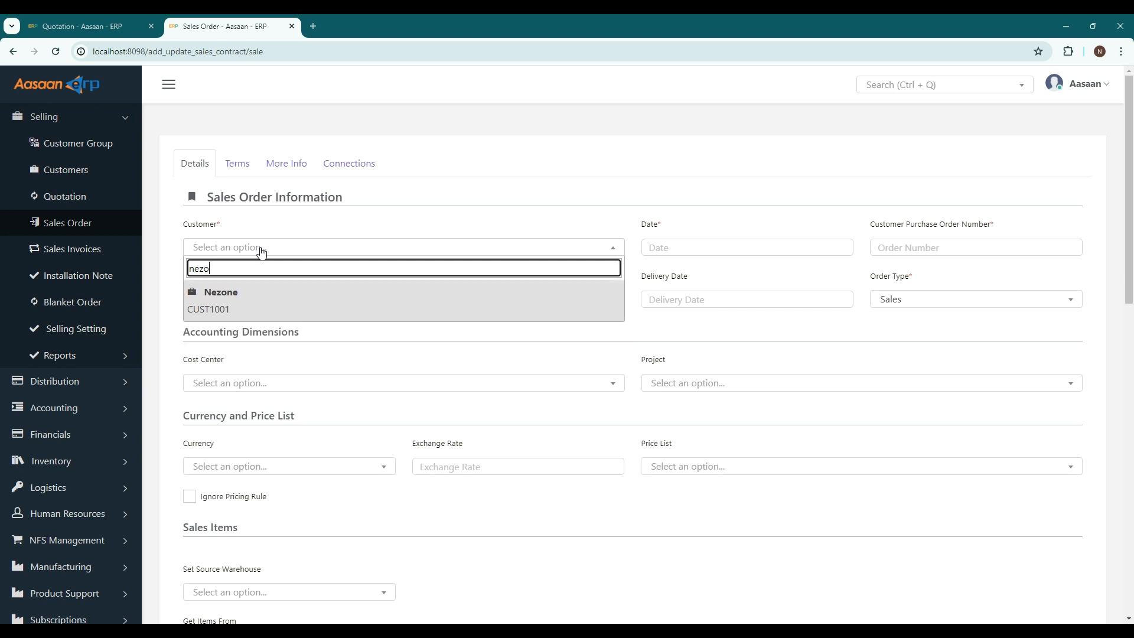
text(ne)
click(292, 307)
click(671, 245)
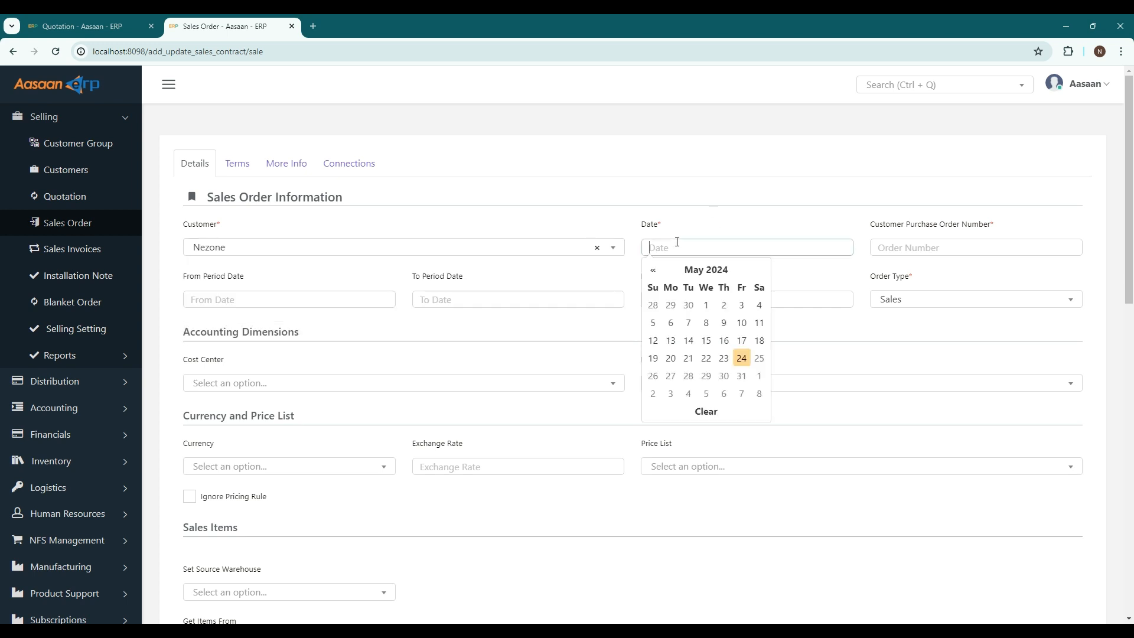
click(743, 359)
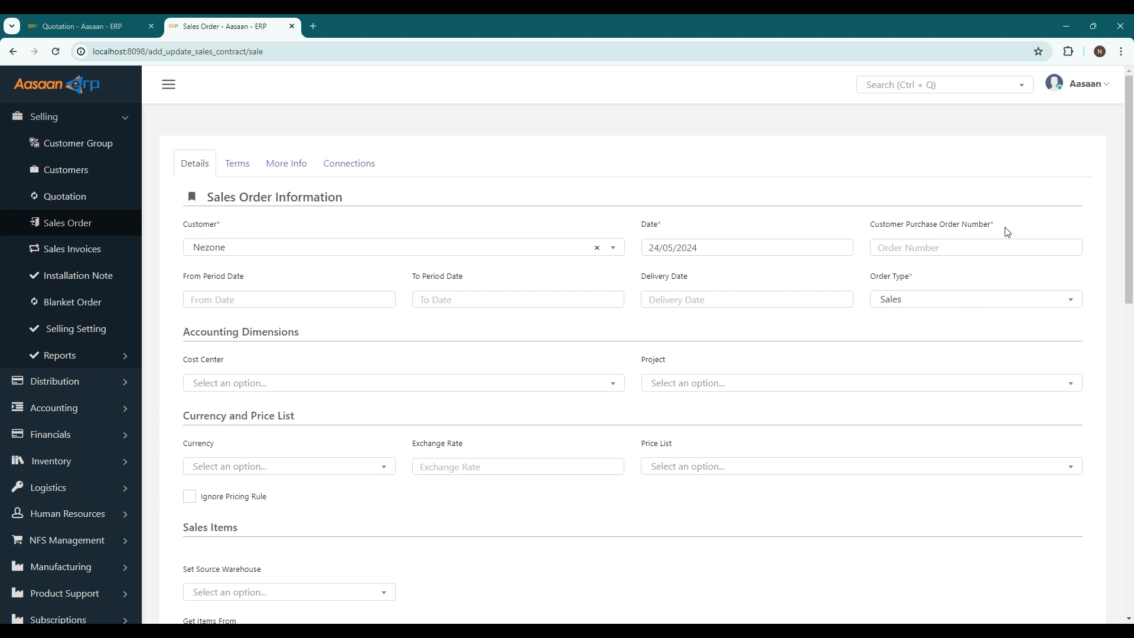
- Enter the customer's purchase order number and set the sales order's delivery date to 30/05/2024
click(927, 256)
text(12345)
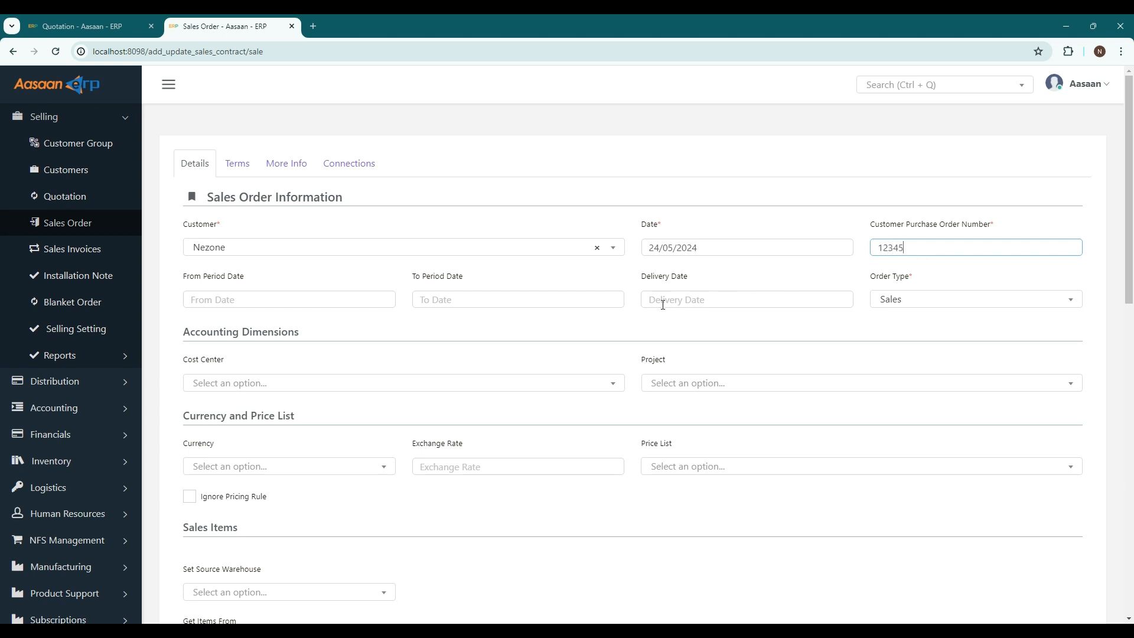
click(663, 305)
click(724, 429)
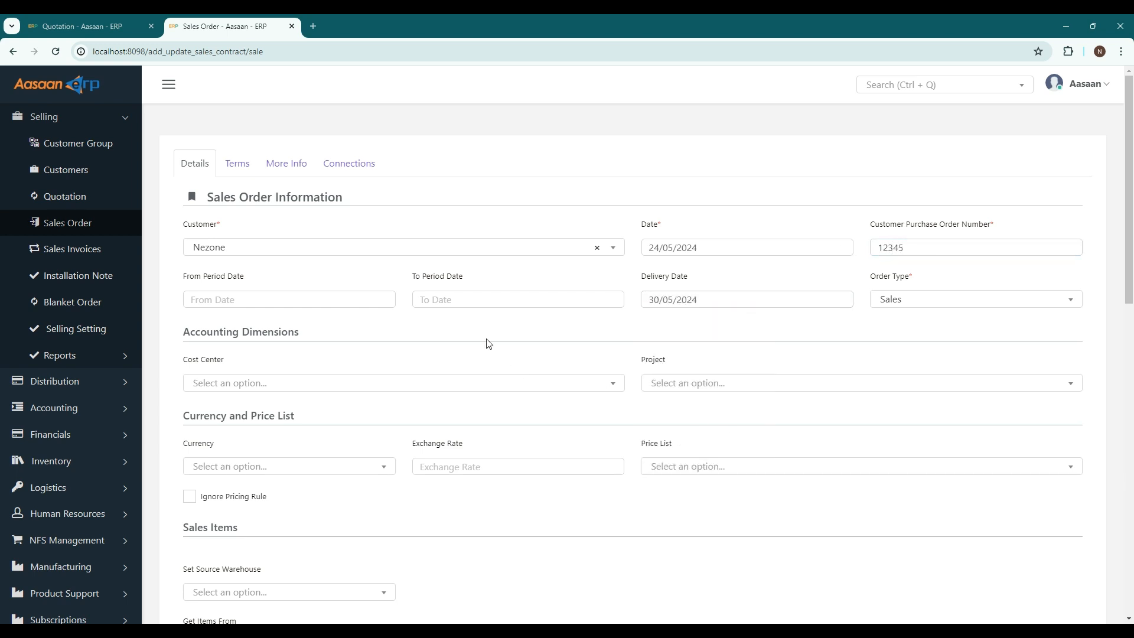
- Set the sales order's source warehouse to AASAAN SERVICES SOLUTIONS PRIVATE LIMITED
scroll(246, 355, down, 3)
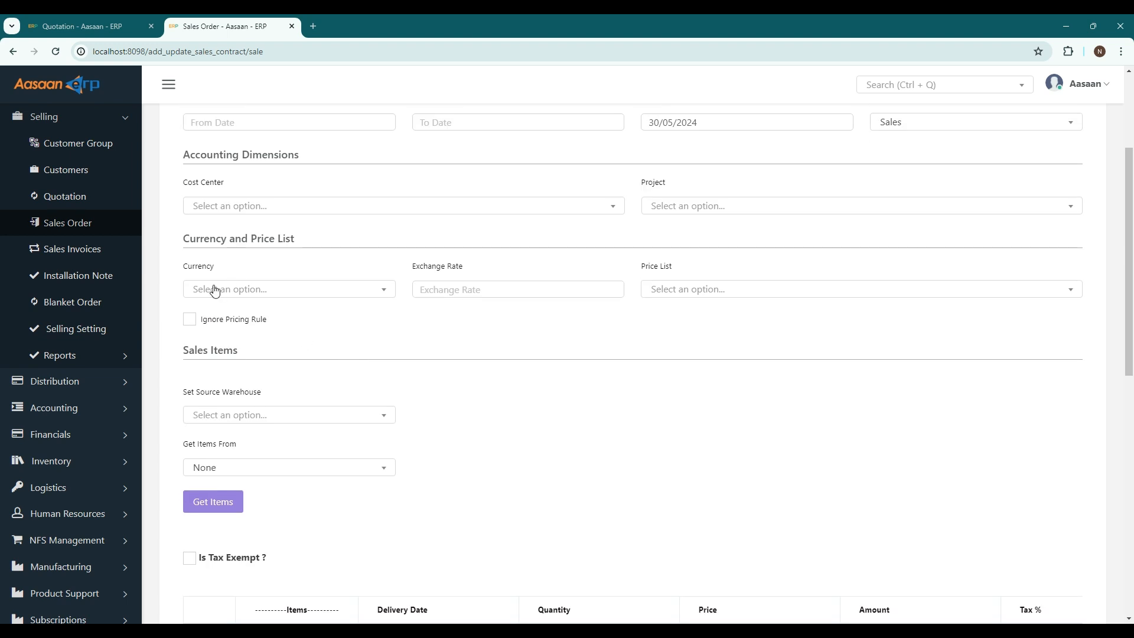
scroll(570, 347, down, 2)
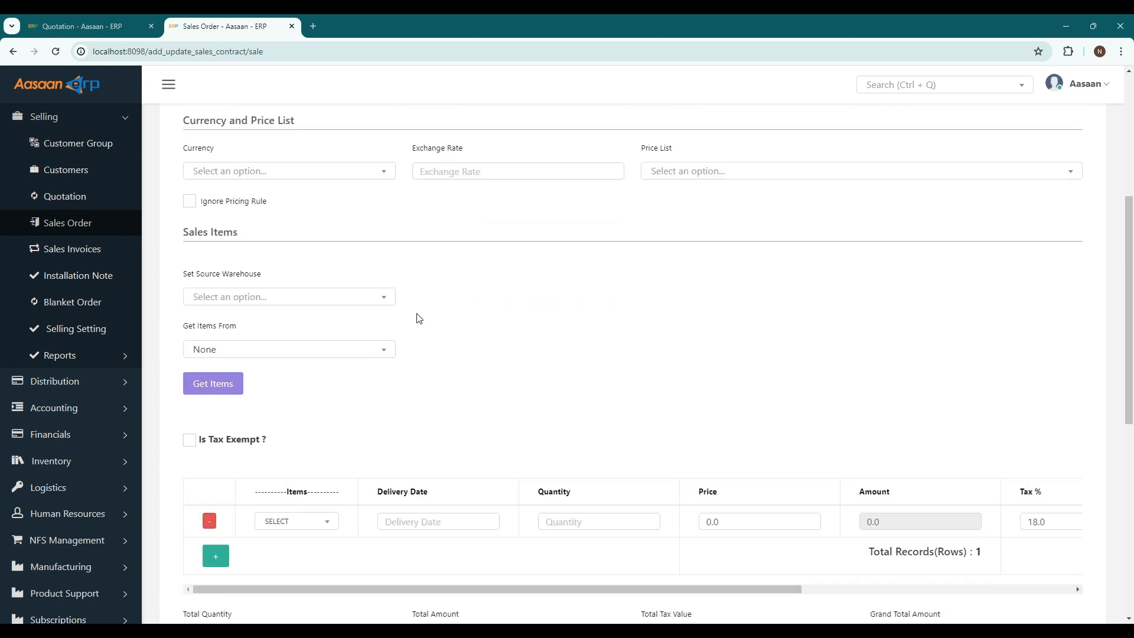
click(248, 300)
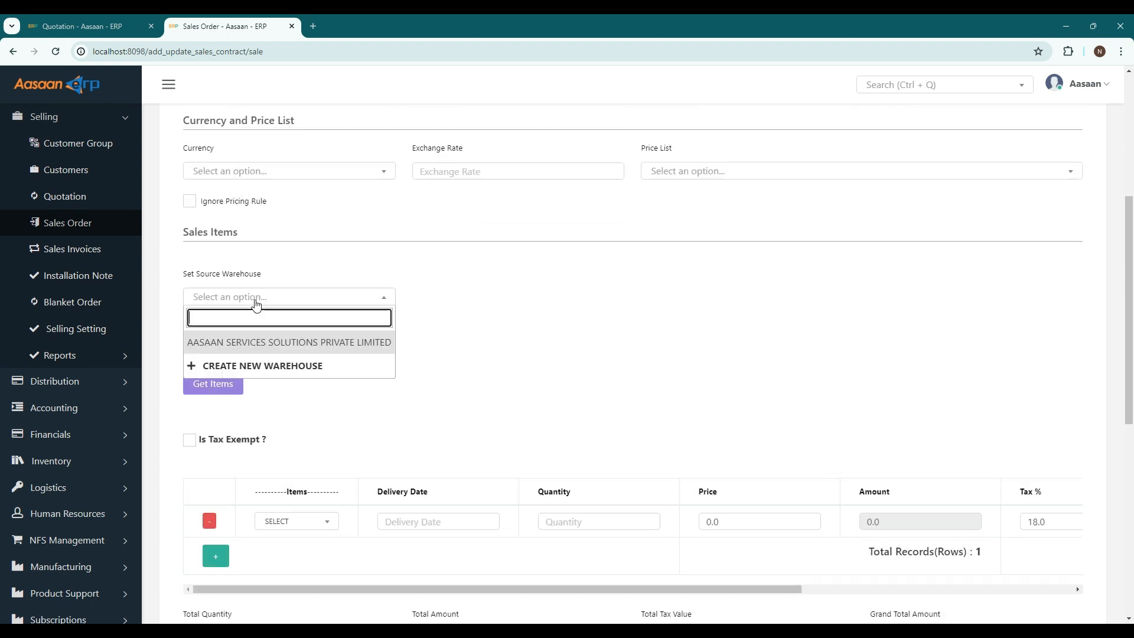
click(216, 329)
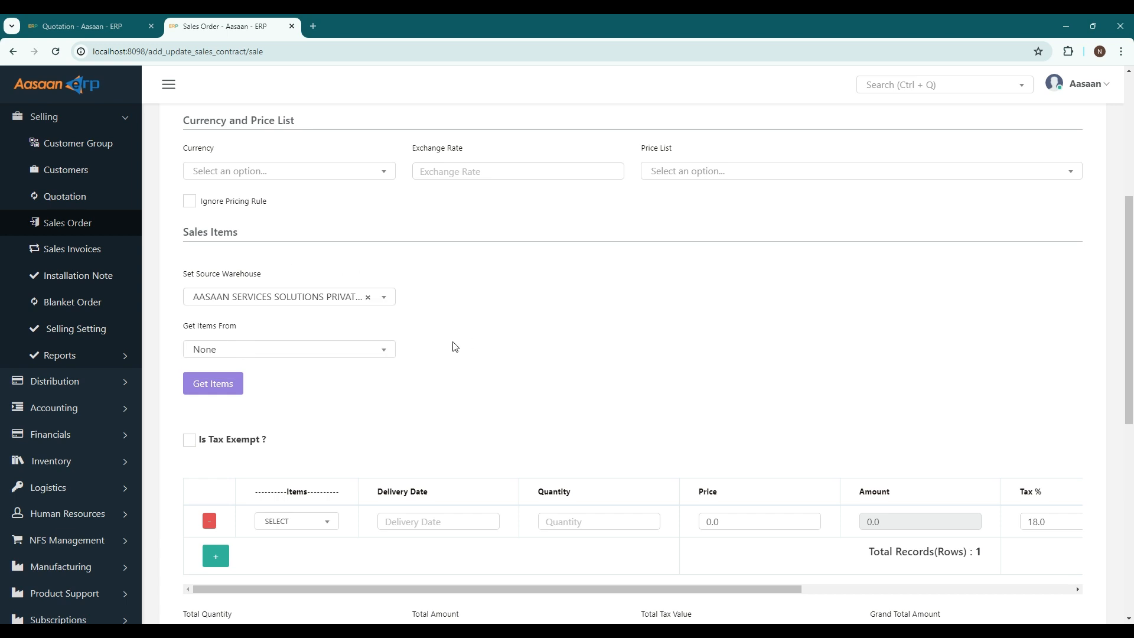
- Fill the sales order's item table by getting the items from quotation QT1001
scroll(455, 347, down, 1)
scroll(435, 326, down, 1)
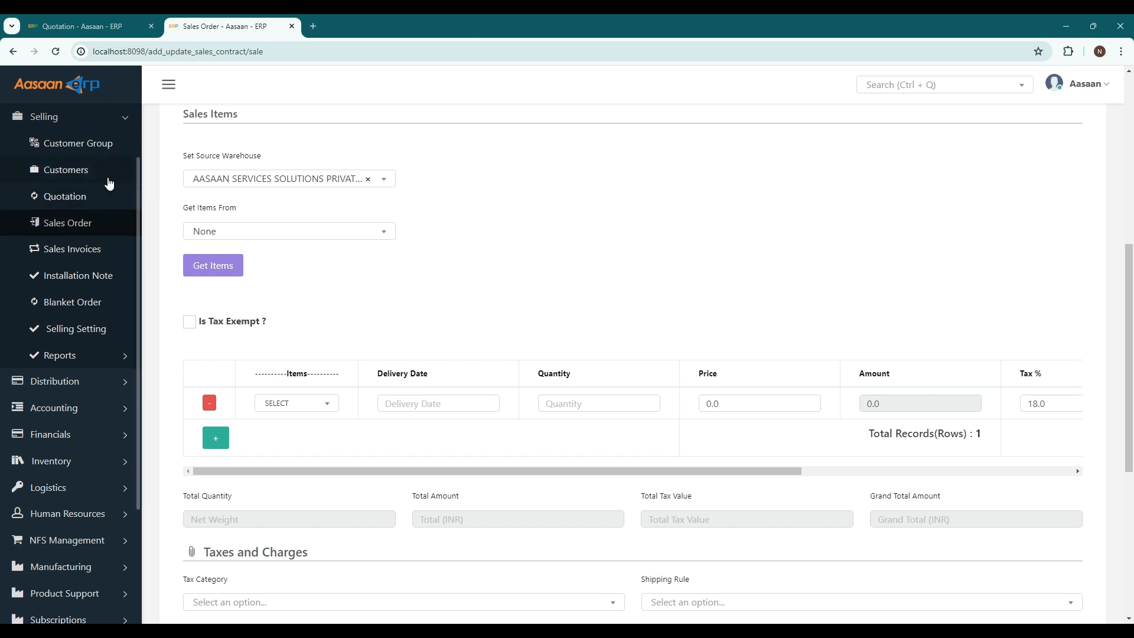
click(290, 231)
click(242, 301)
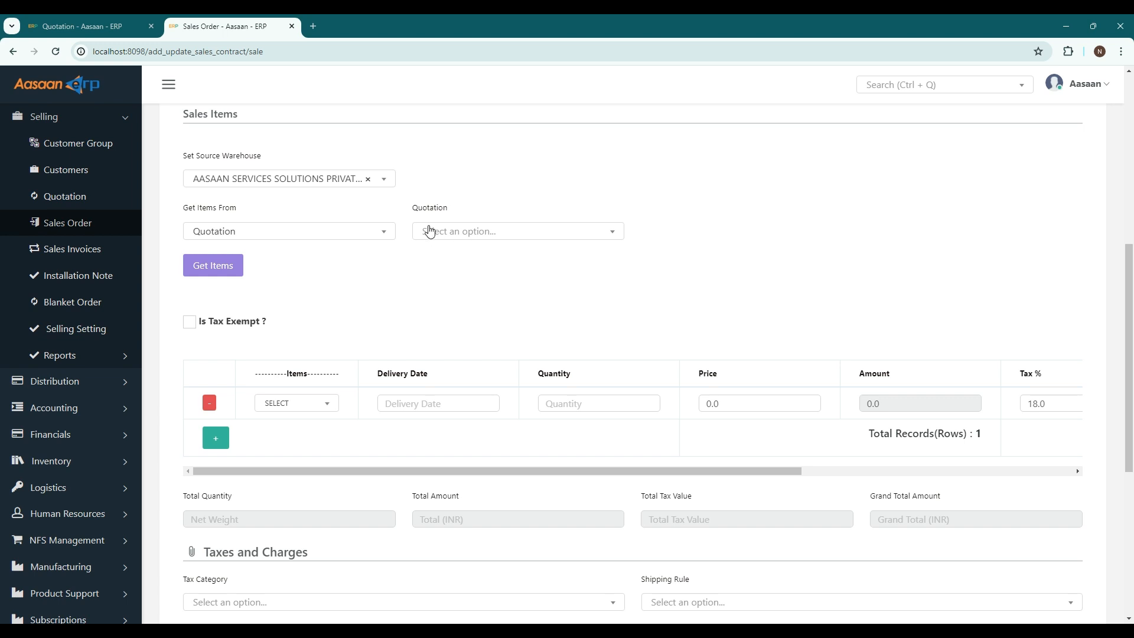
click(480, 232)
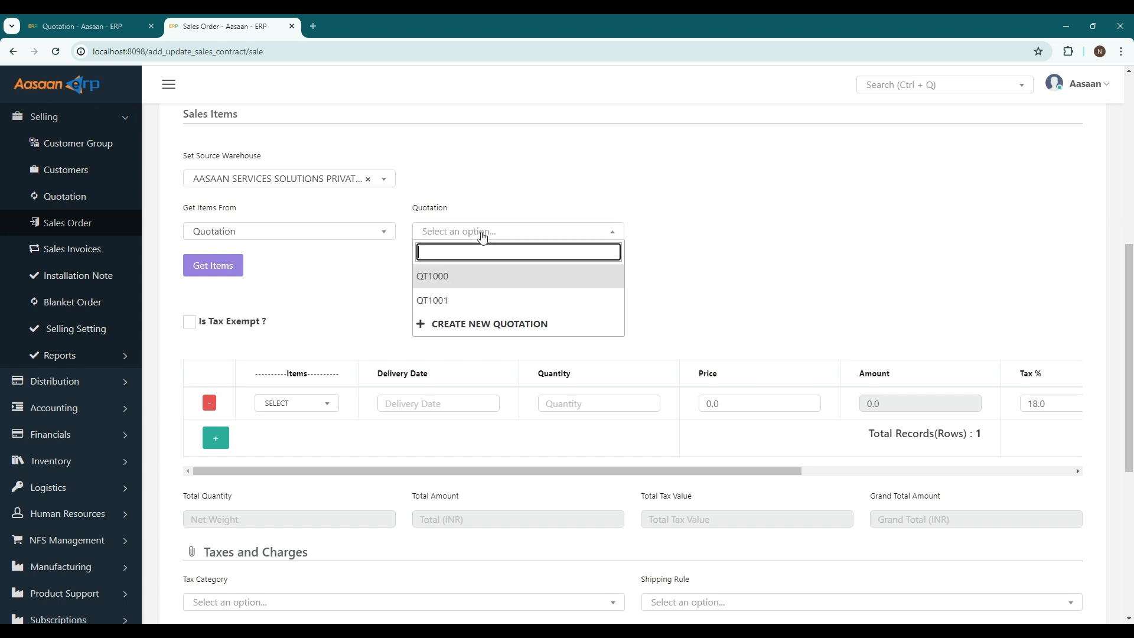
click(451, 302)
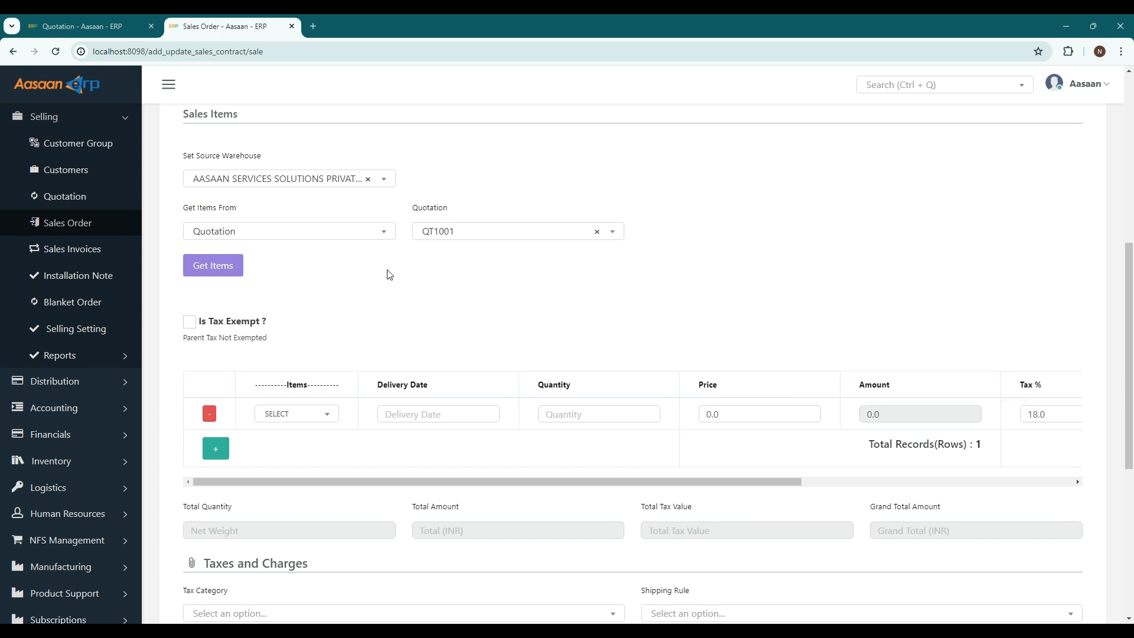
click(225, 267)
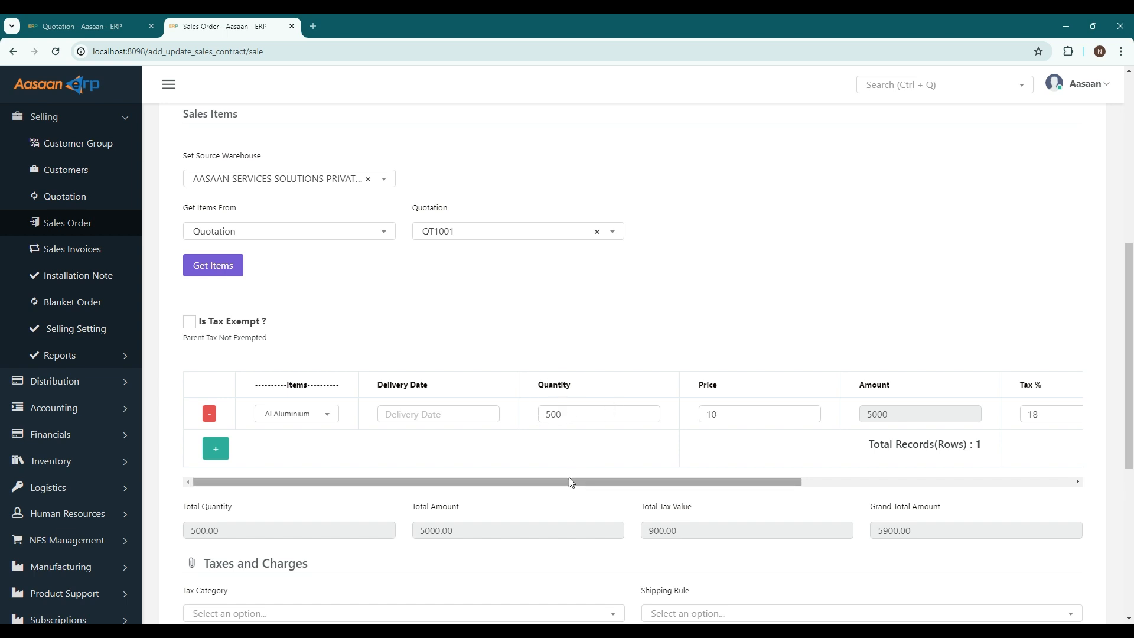
- Set the aluminium item's delivery date to 30/05/2024 and check the row's tax and total columns
click(445, 416)
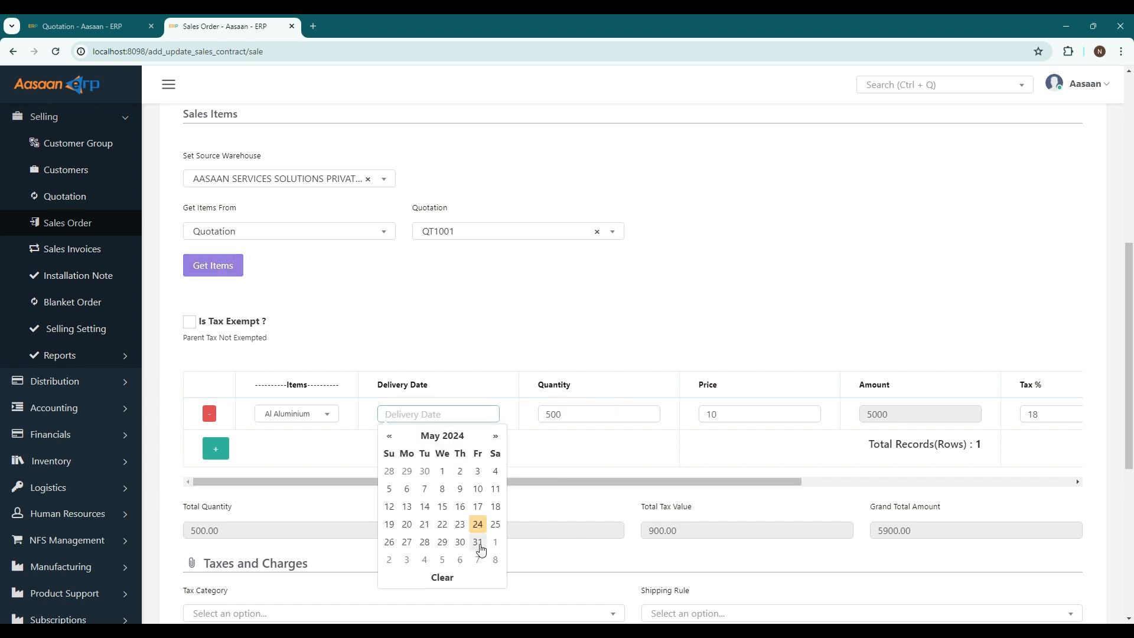
click(460, 541)
drag(666, 480, 916, 483)
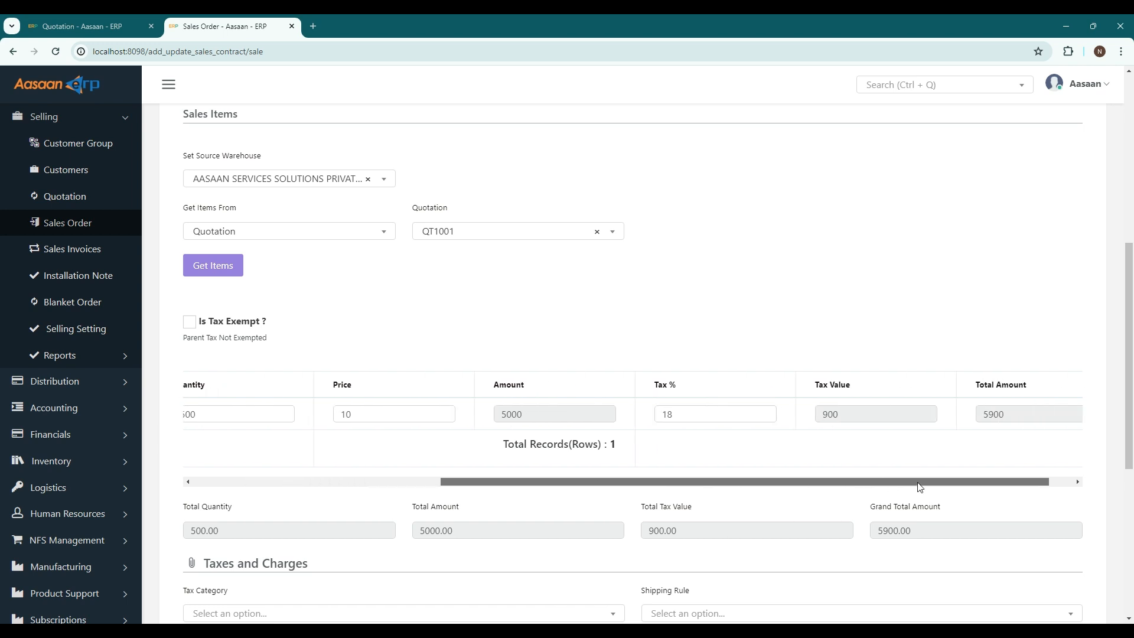
drag(842, 481, 538, 471)
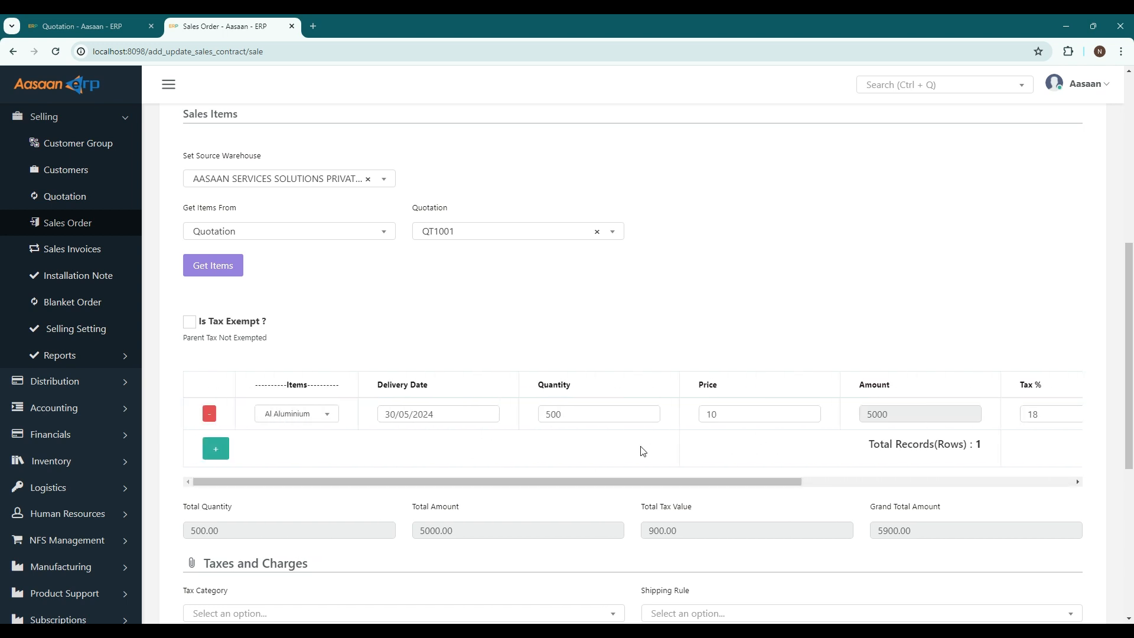
- Submit the completed sales order form, and submit the generated sales order from its details page
scroll(643, 452, down, 6)
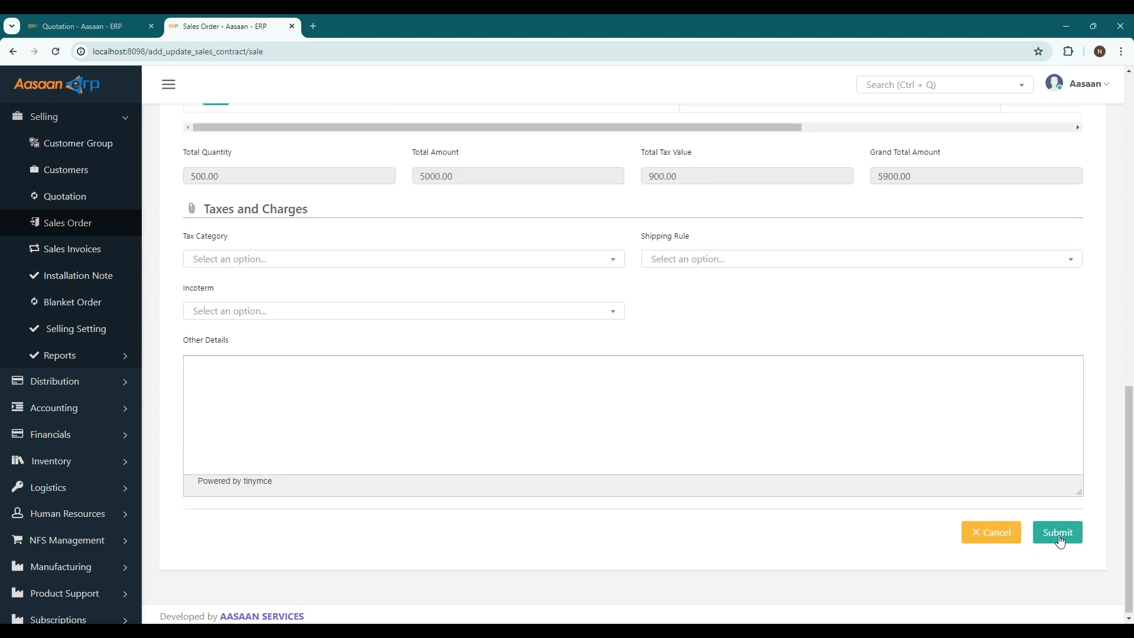
click(1057, 532)
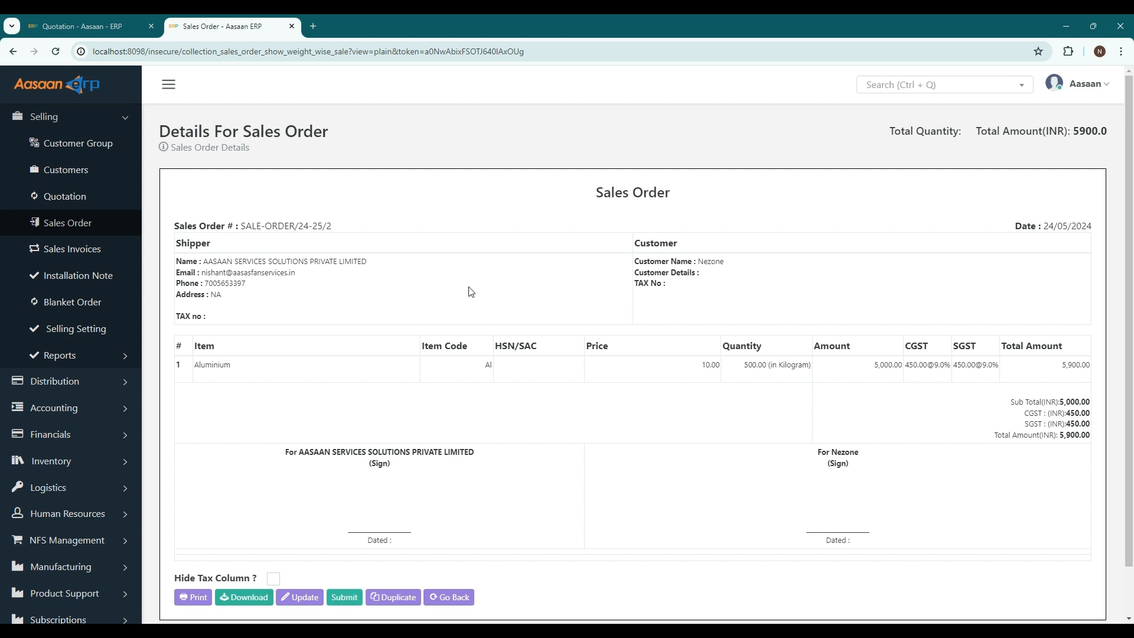
click(344, 597)
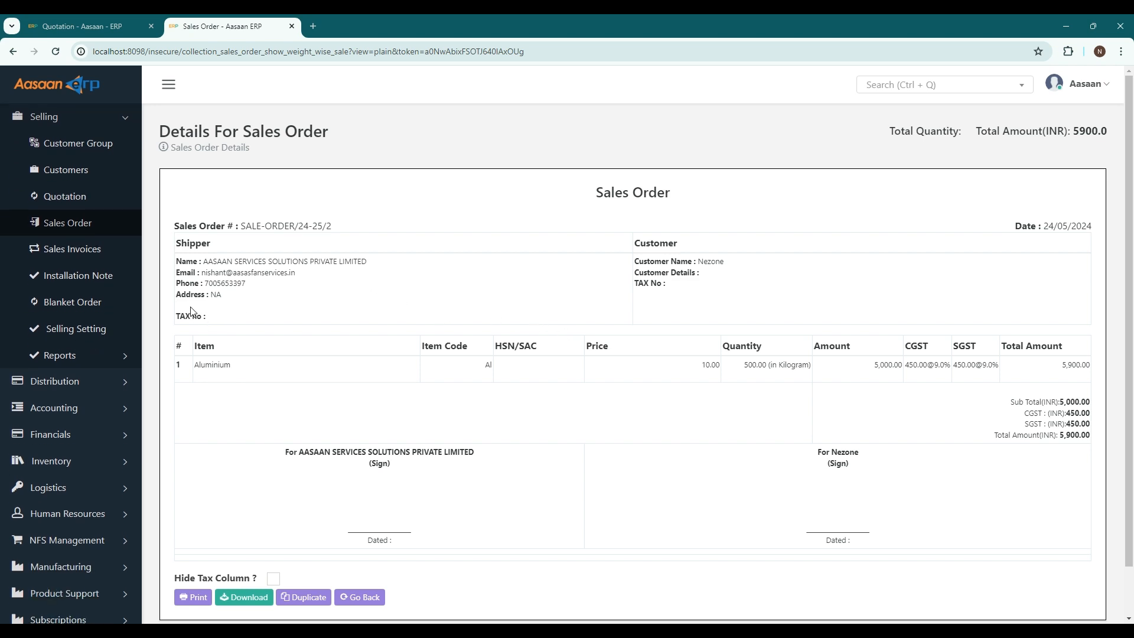
- Start a new delivery note in the Logistics module and set its date to 24/05/2024 13:53
click(94, 487)
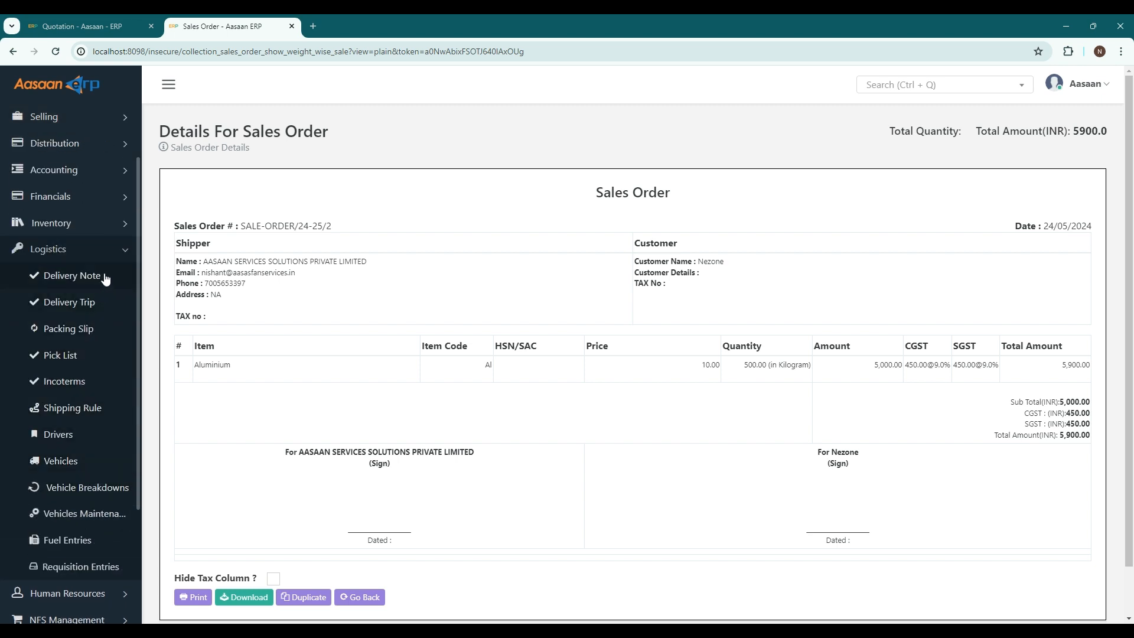
click(124, 278)
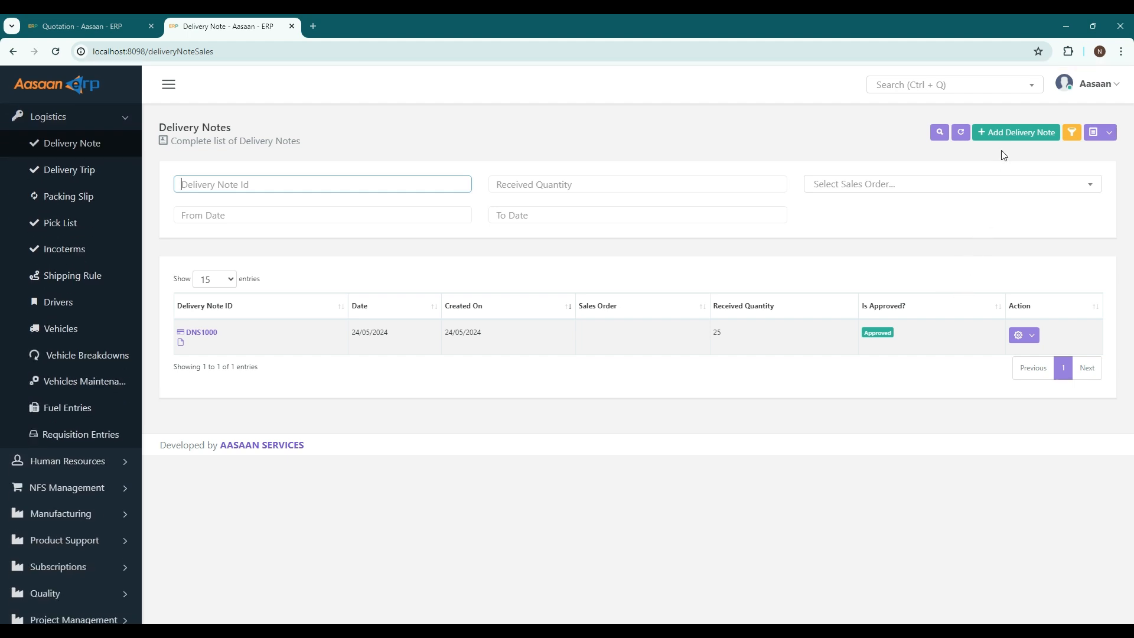
click(1013, 136)
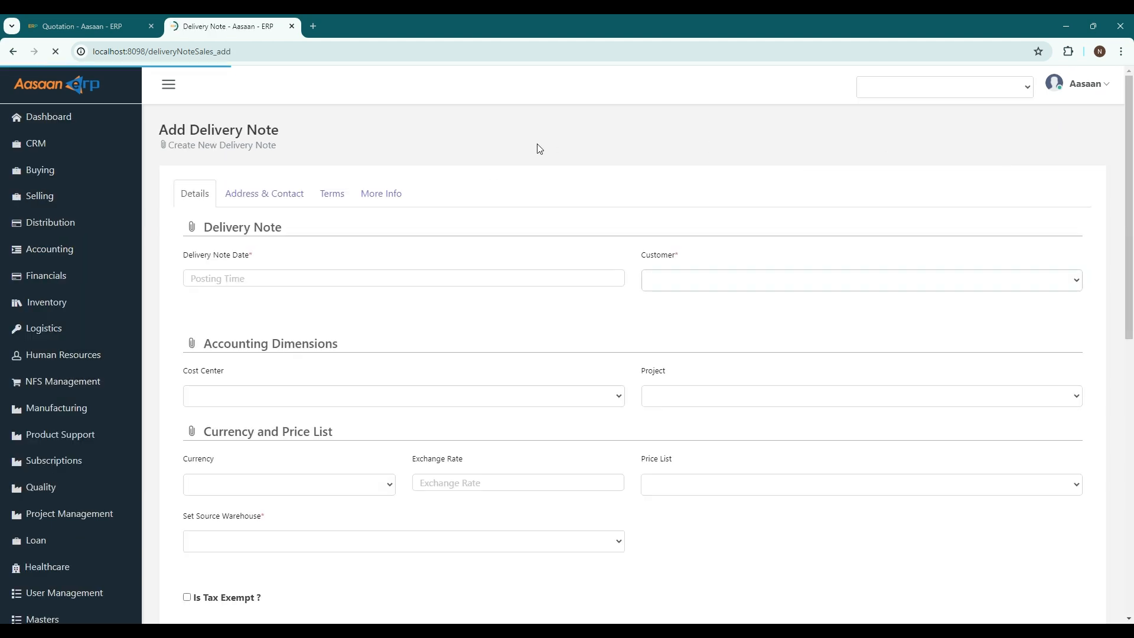
click(233, 278)
click(306, 246)
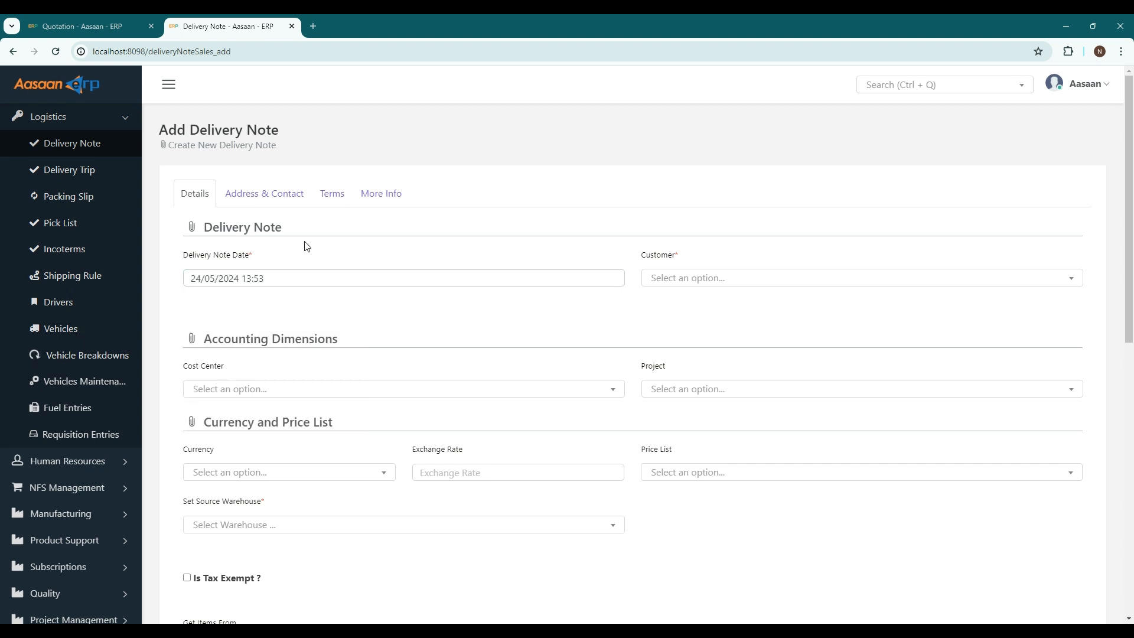
- Set the delivery note's customer to Nezone and its source warehouse to AASAAN SERVICES SOLUTIONS PRIVATE LIMITED
click(737, 283)
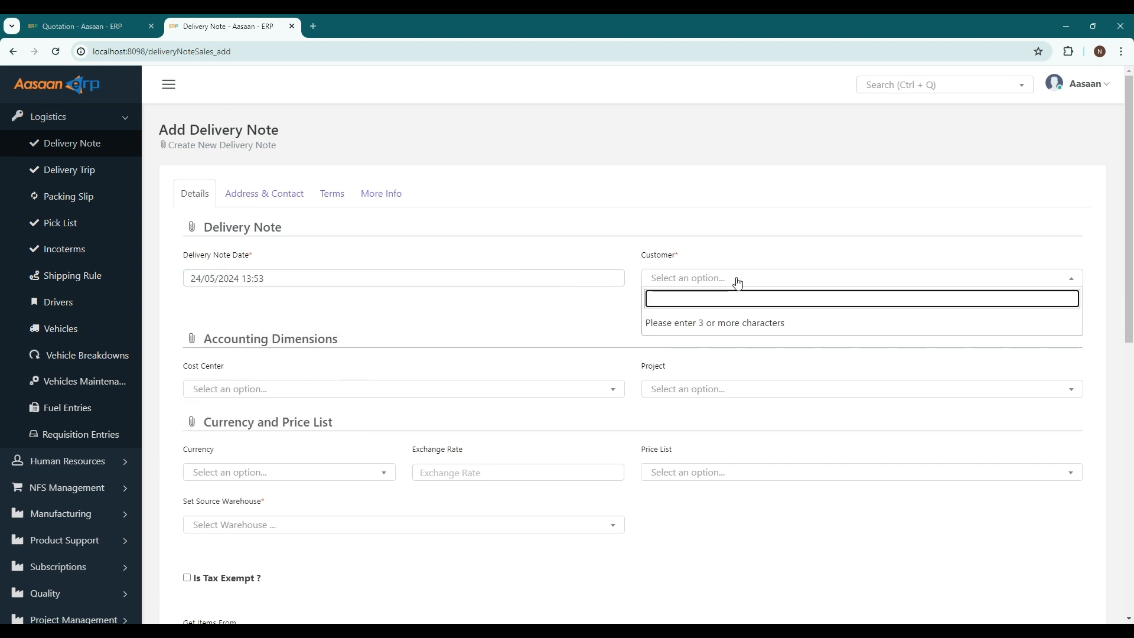
text(nezon)
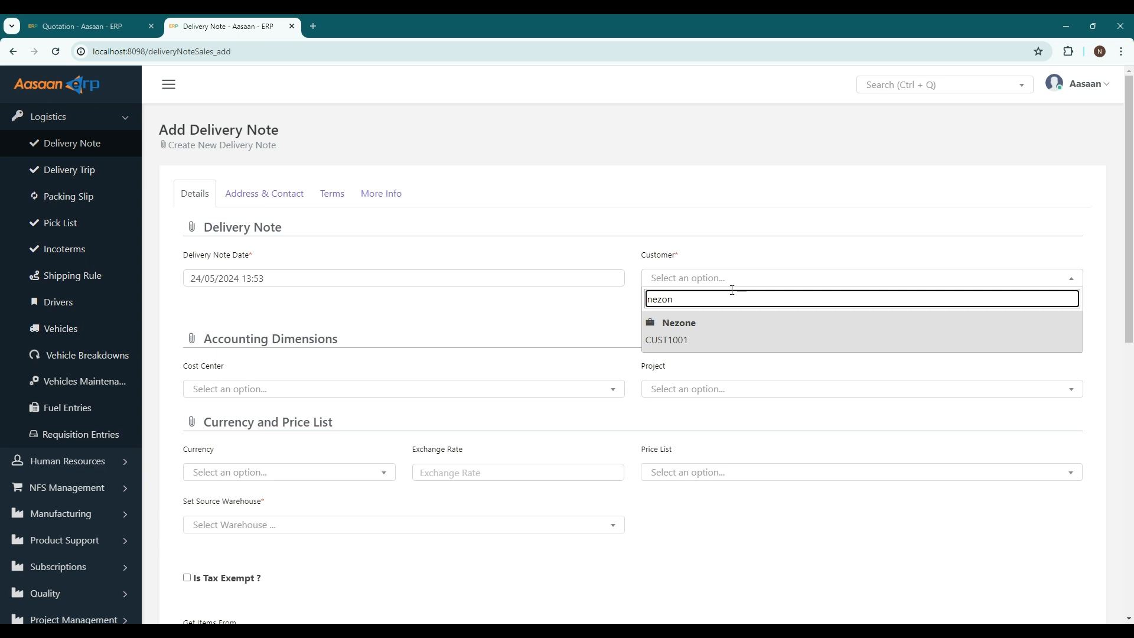
click(720, 330)
scroll(351, 334, down, 2)
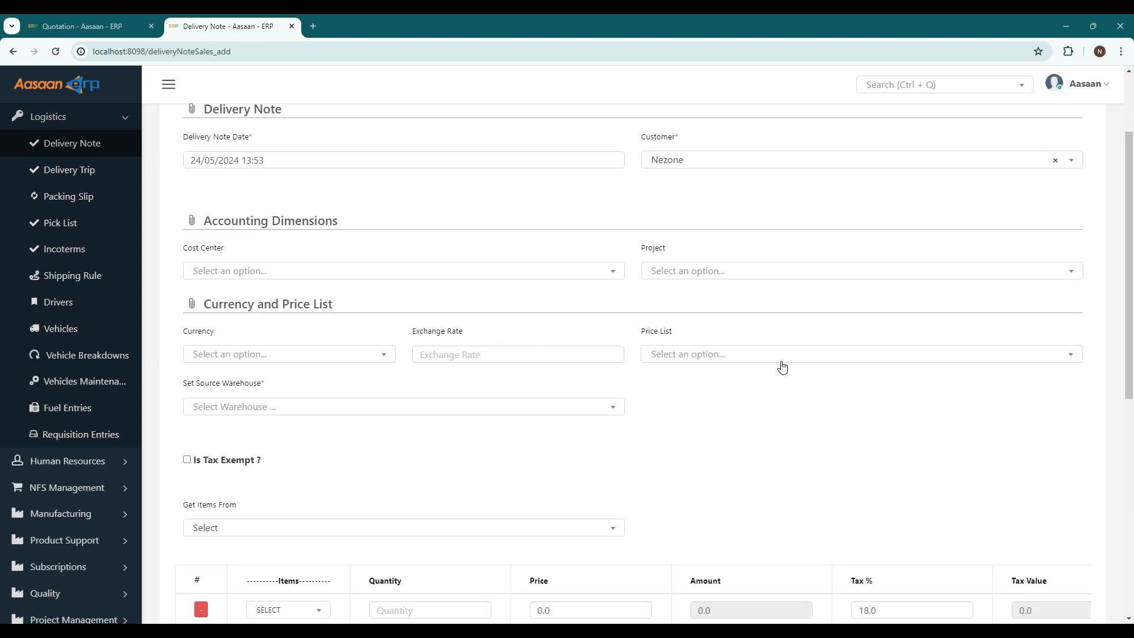
scroll(372, 408, down, 2)
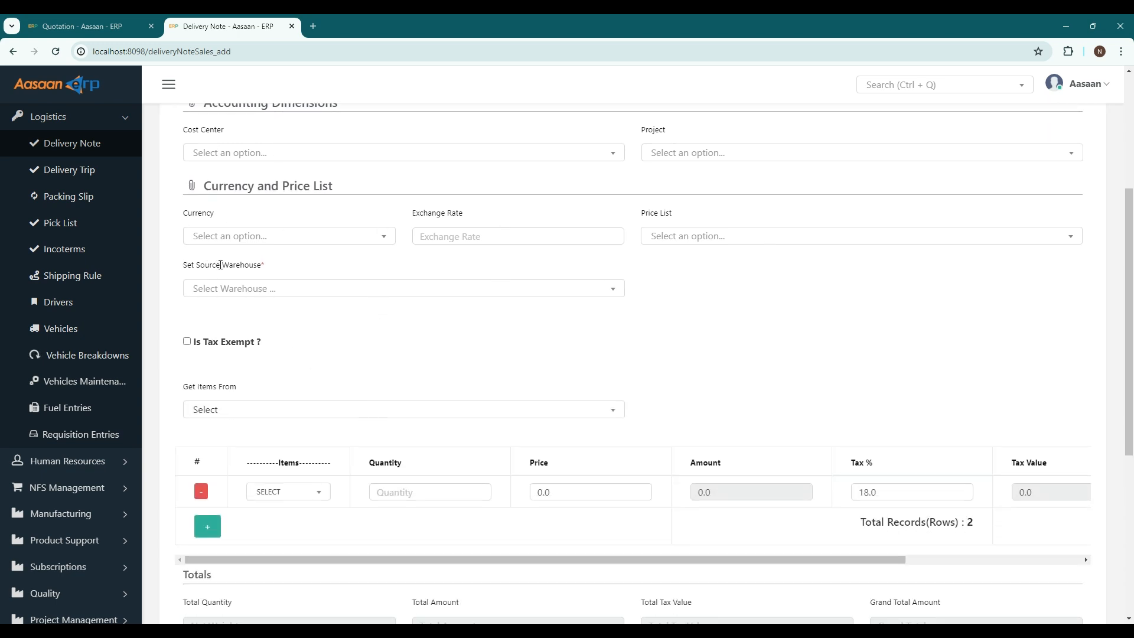
click(266, 290)
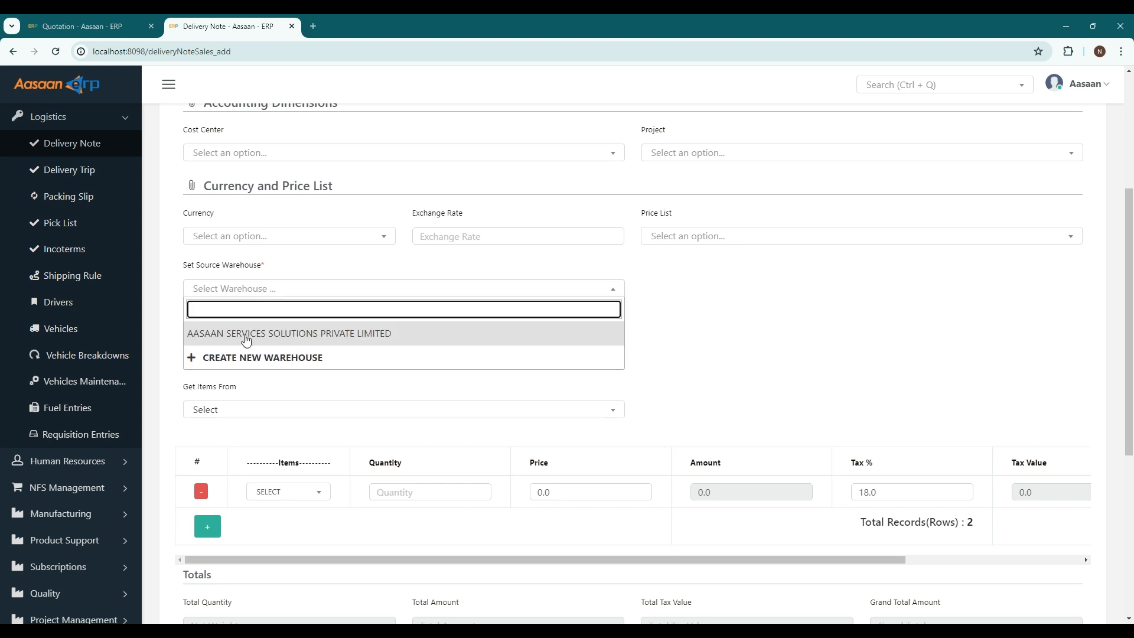
click(246, 333)
- Fill the delivery note's item table by getting the items from the most recently submitted sales order
scroll(307, 360, down, 1)
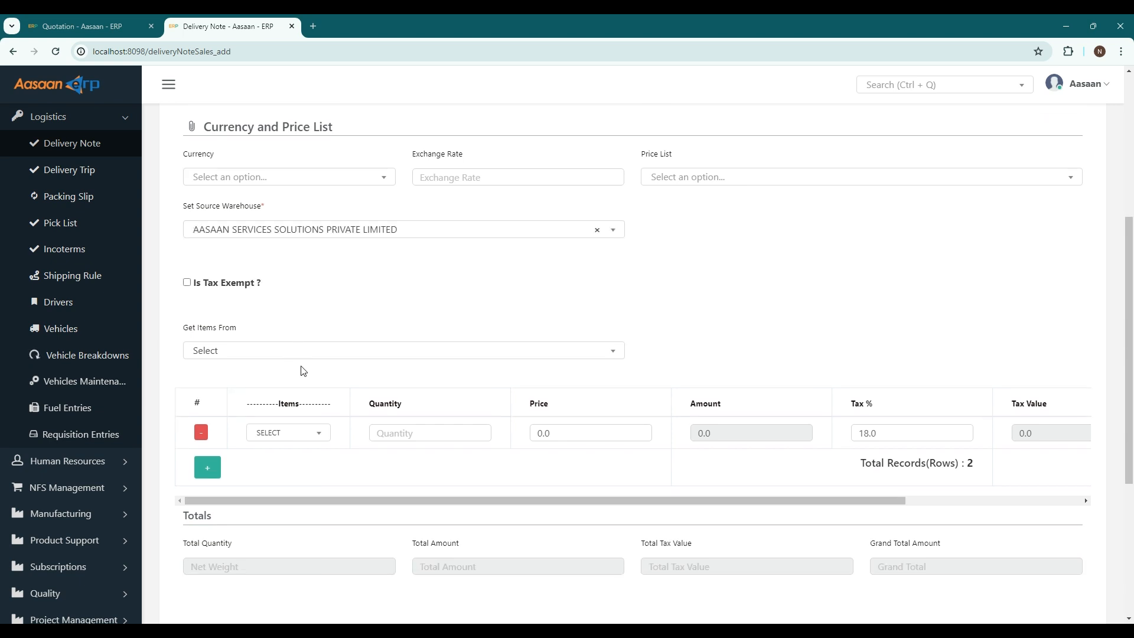
click(268, 350)
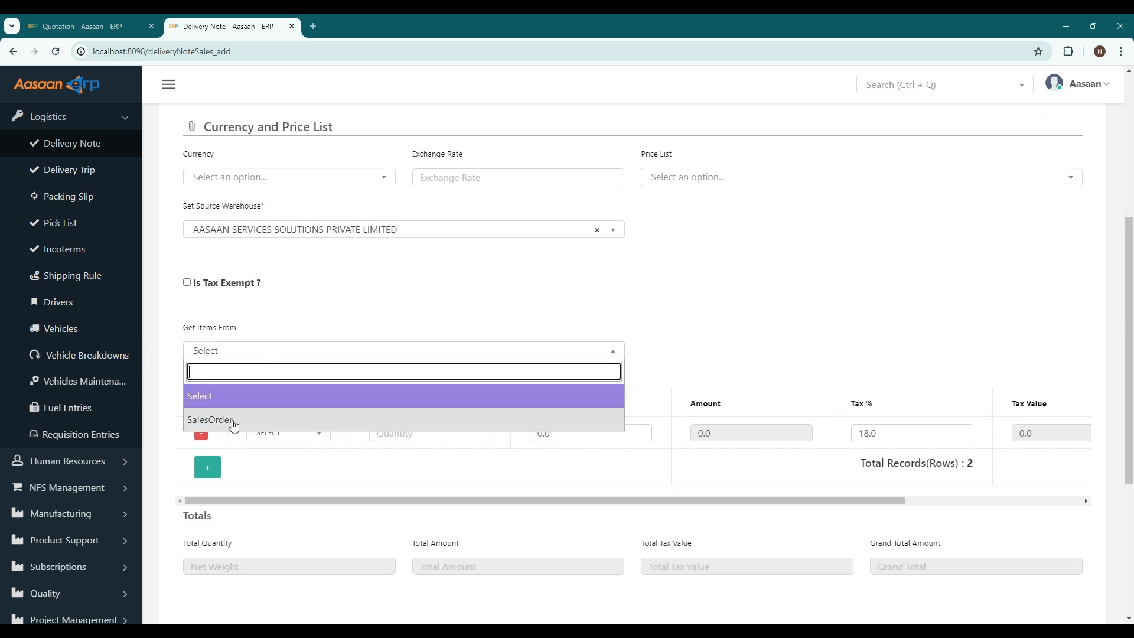
click(269, 421)
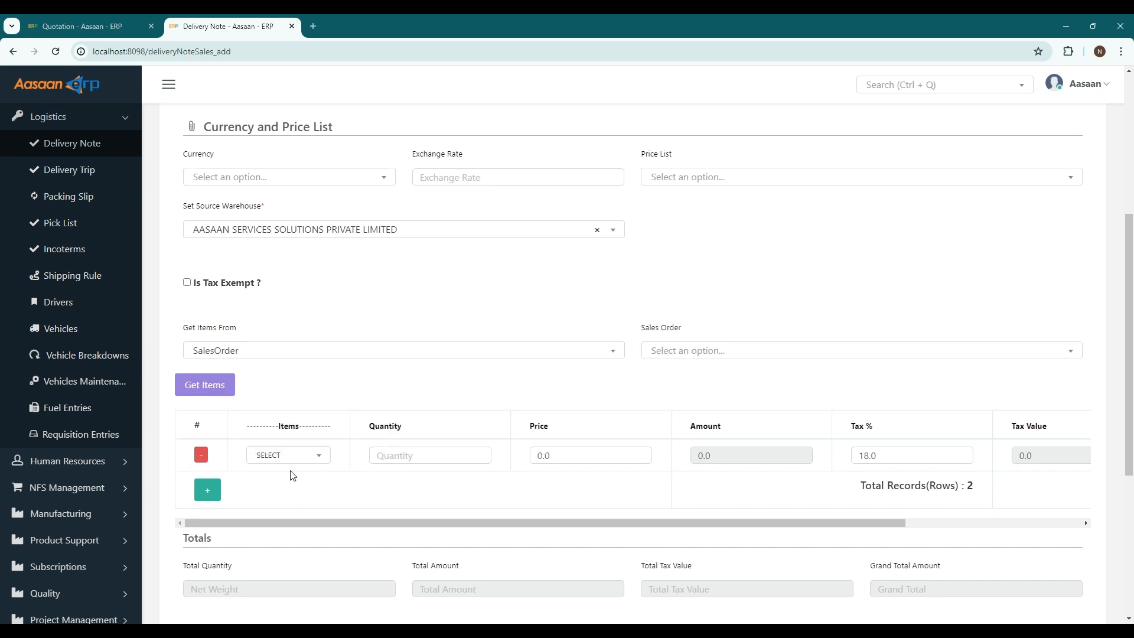
click(708, 352)
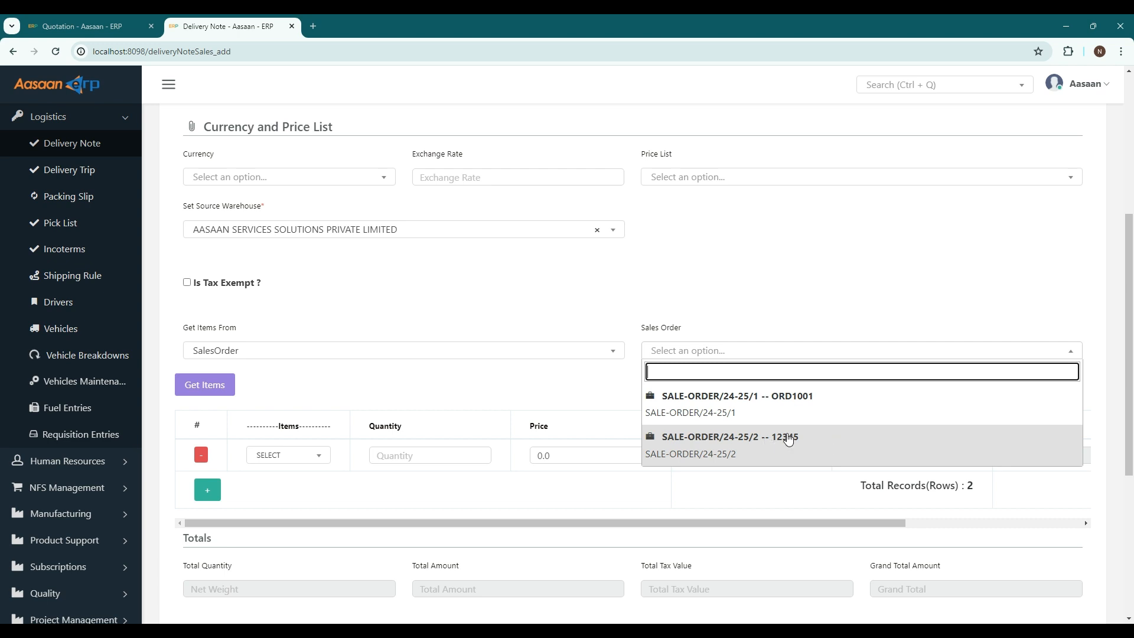
click(719, 447)
click(194, 414)
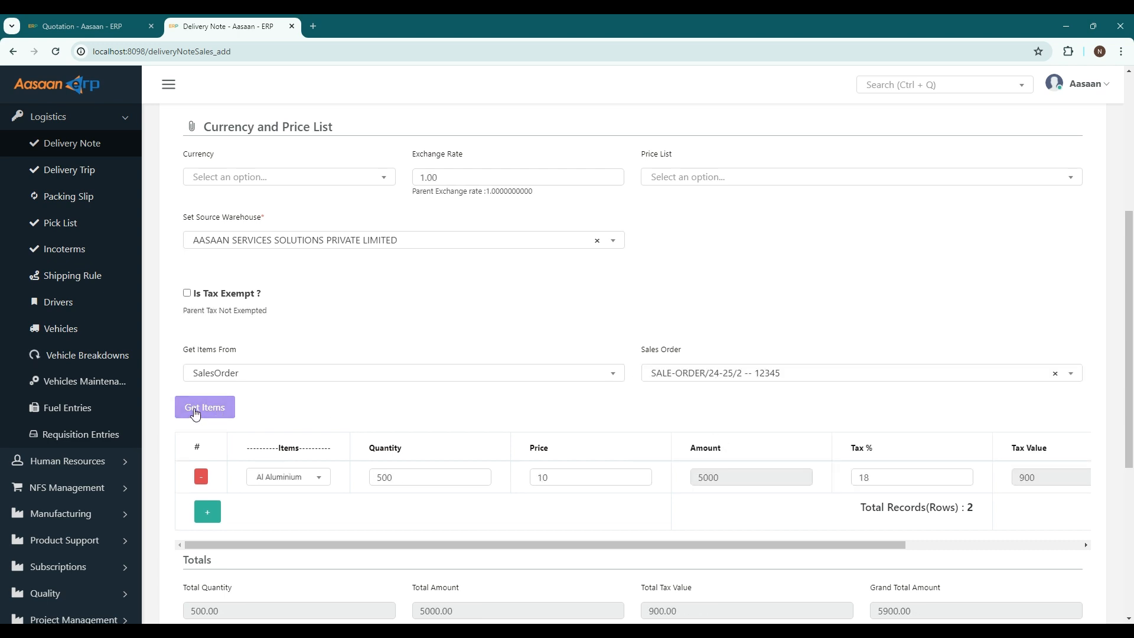
- Set the aluminium item's quantity to 200 and check the row's tax and total columns
drag(476, 544, 389, 534)
drag(424, 479, 376, 484)
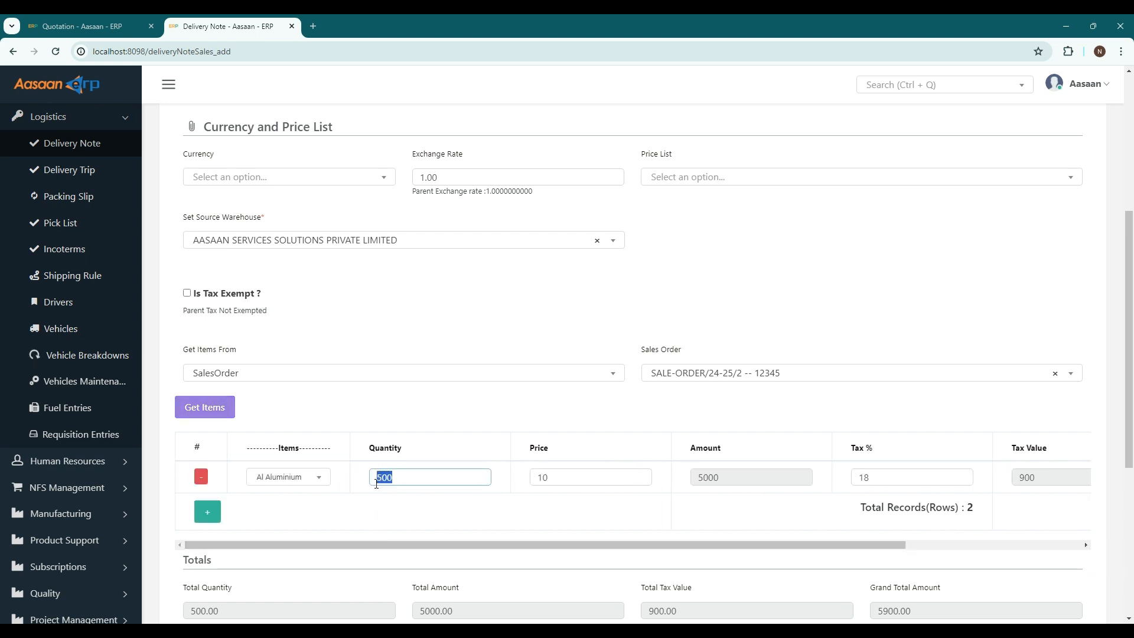
text(200)
click(405, 511)
scroll(890, 506, down, 1)
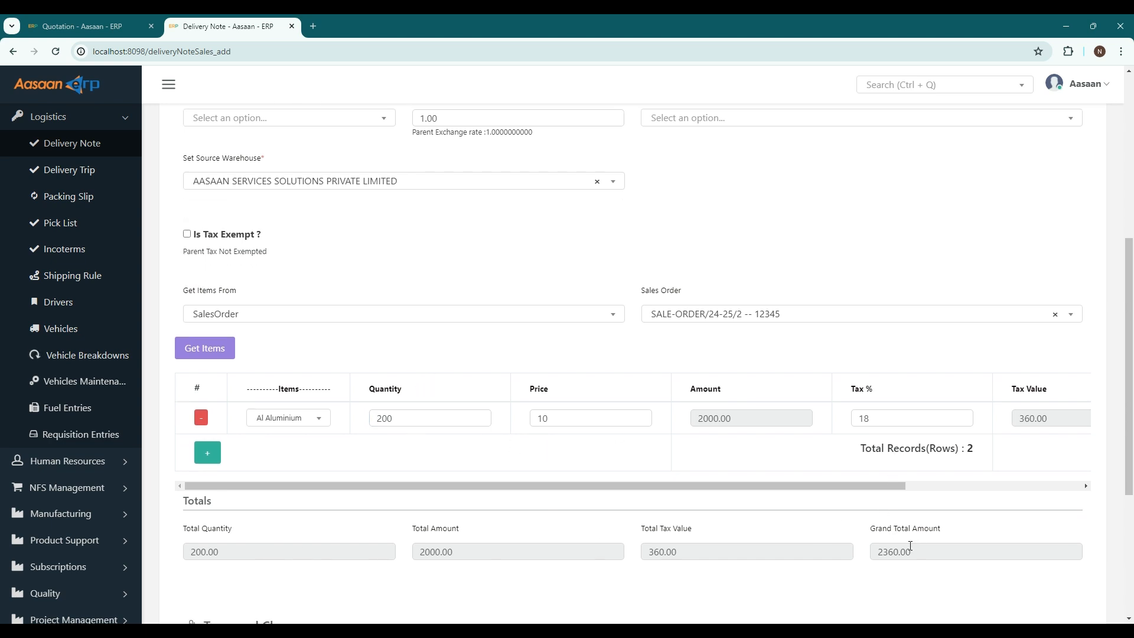
drag(856, 486, 1031, 485)
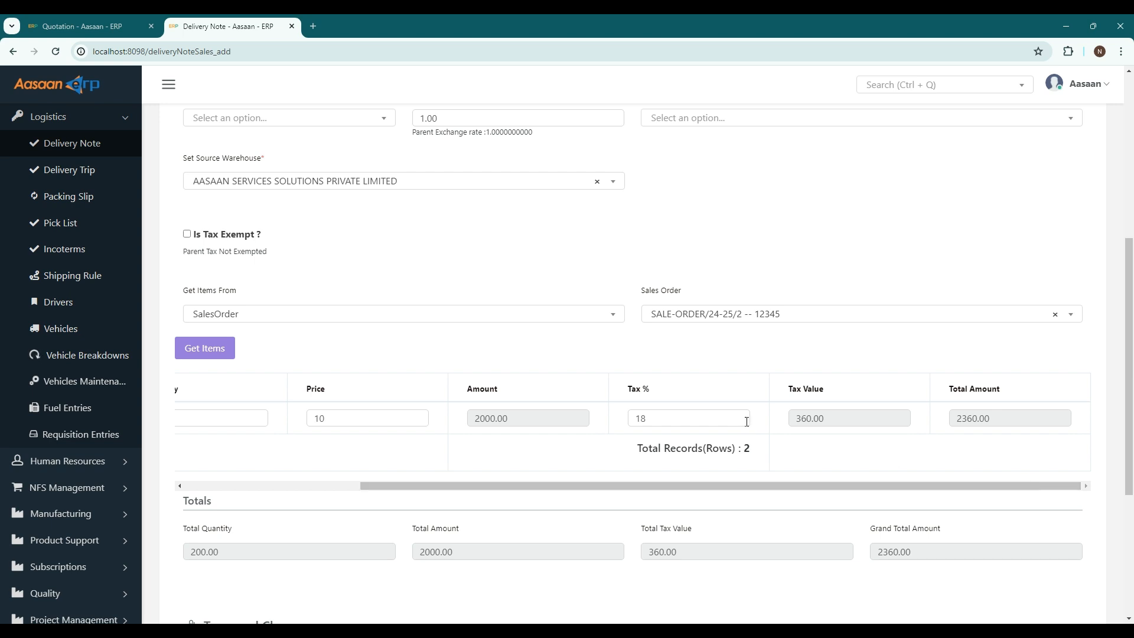
drag(663, 485, 413, 486)
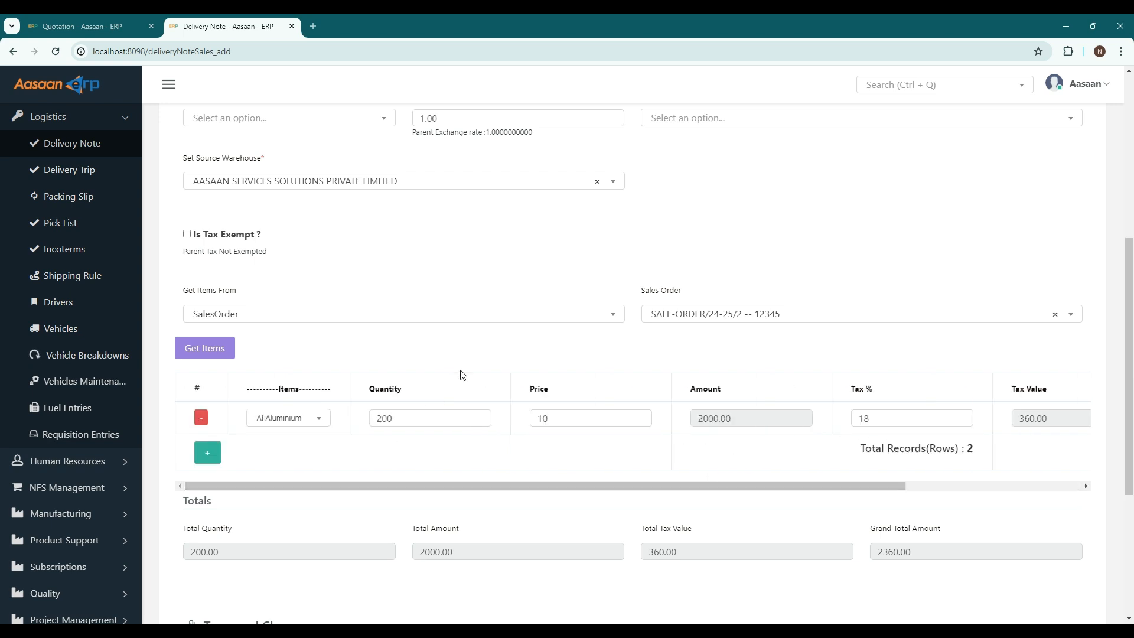
- Review the completed delivery note form and submit it
scroll(461, 374, up, 6)
scroll(731, 362, down, 8)
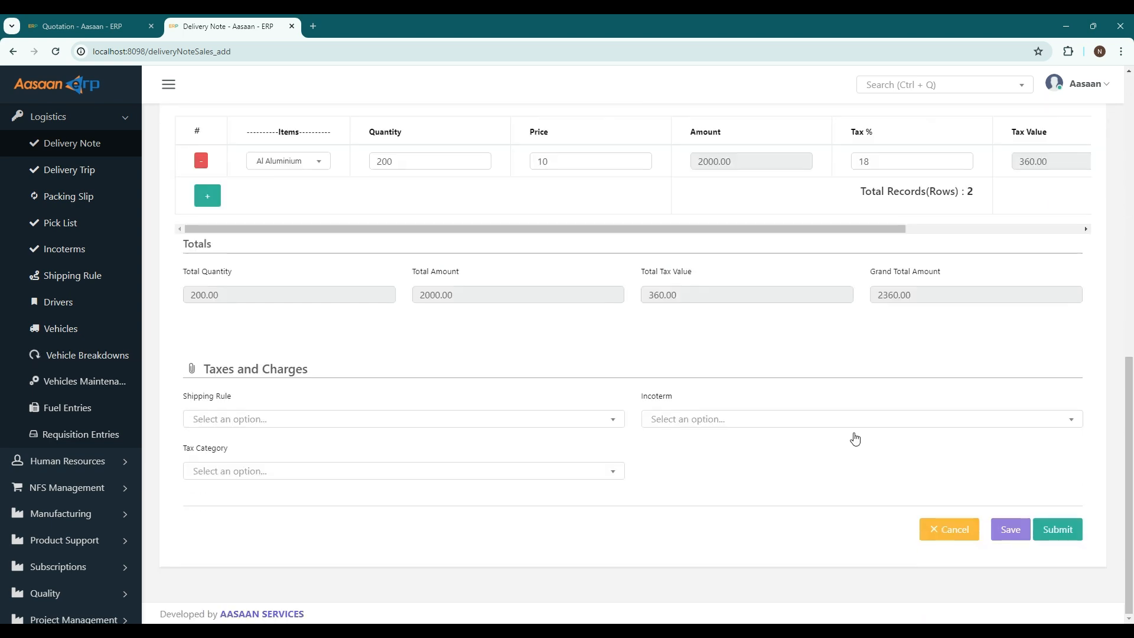
scroll(474, 384, up, 1)
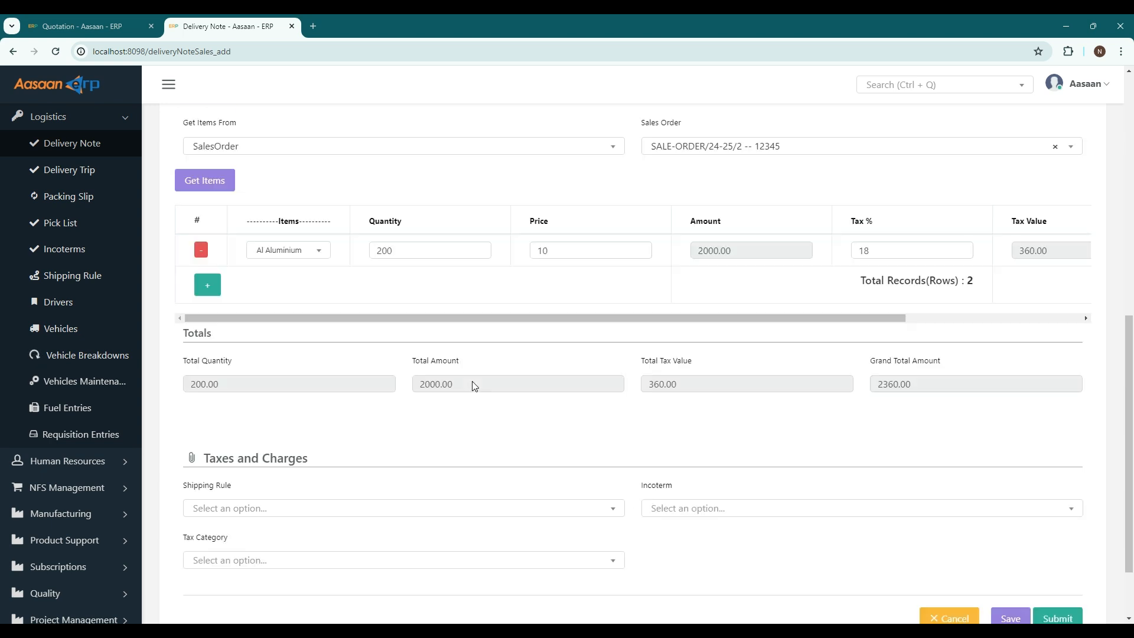
scroll(476, 387, down, 1)
click(1051, 529)
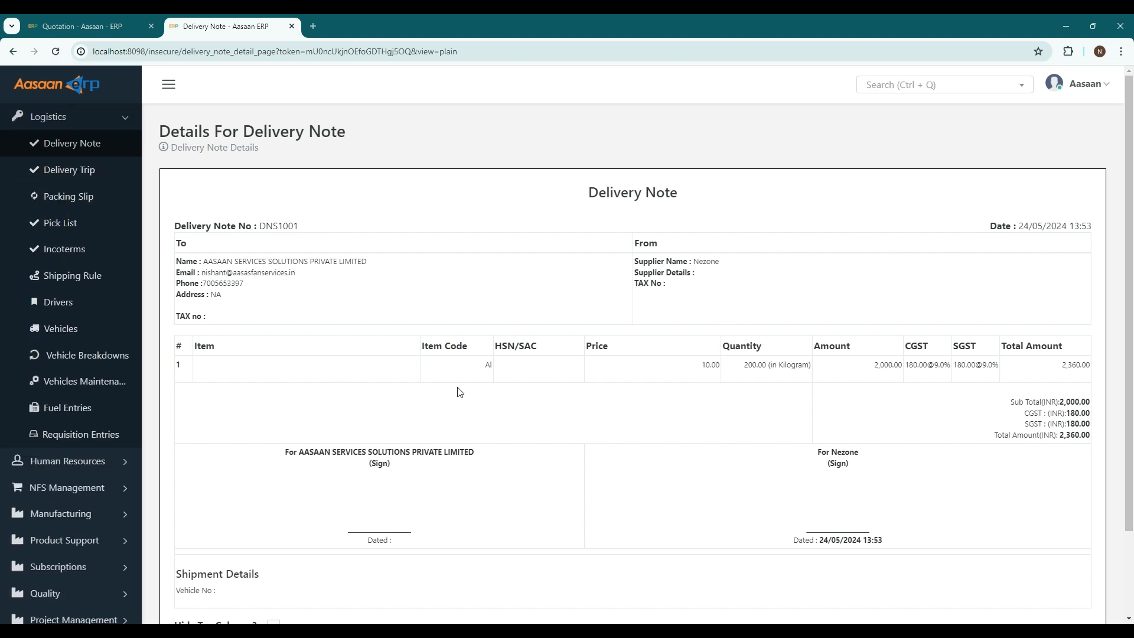
- Open the generated delivery note for updating, look through its items and totals, and return to its details page
scroll(460, 392, down, 2)
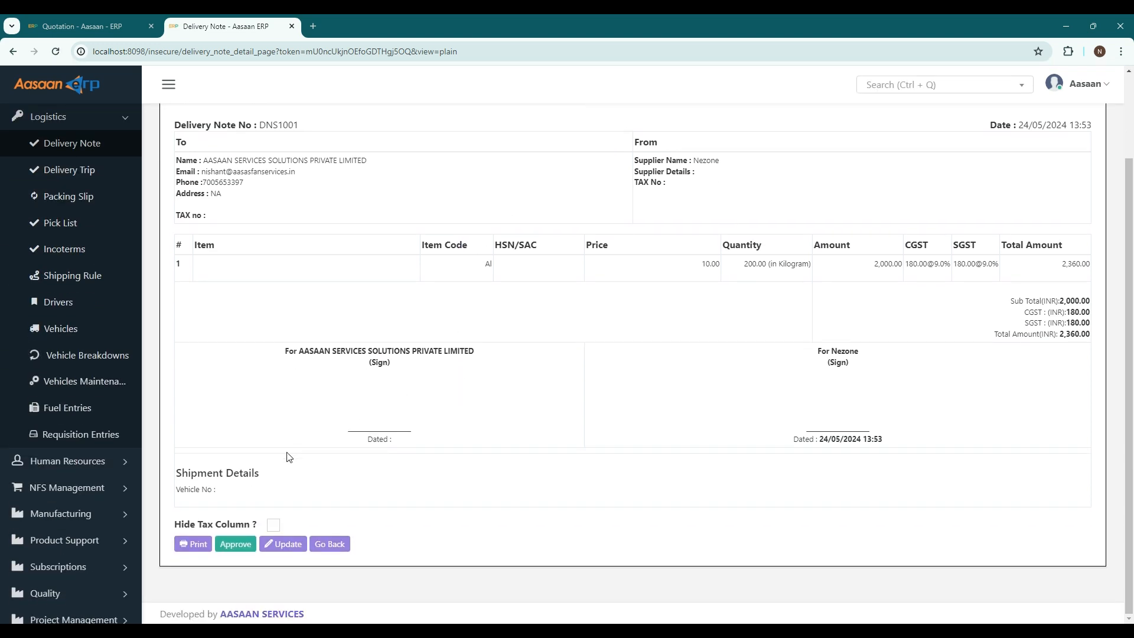
click(282, 545)
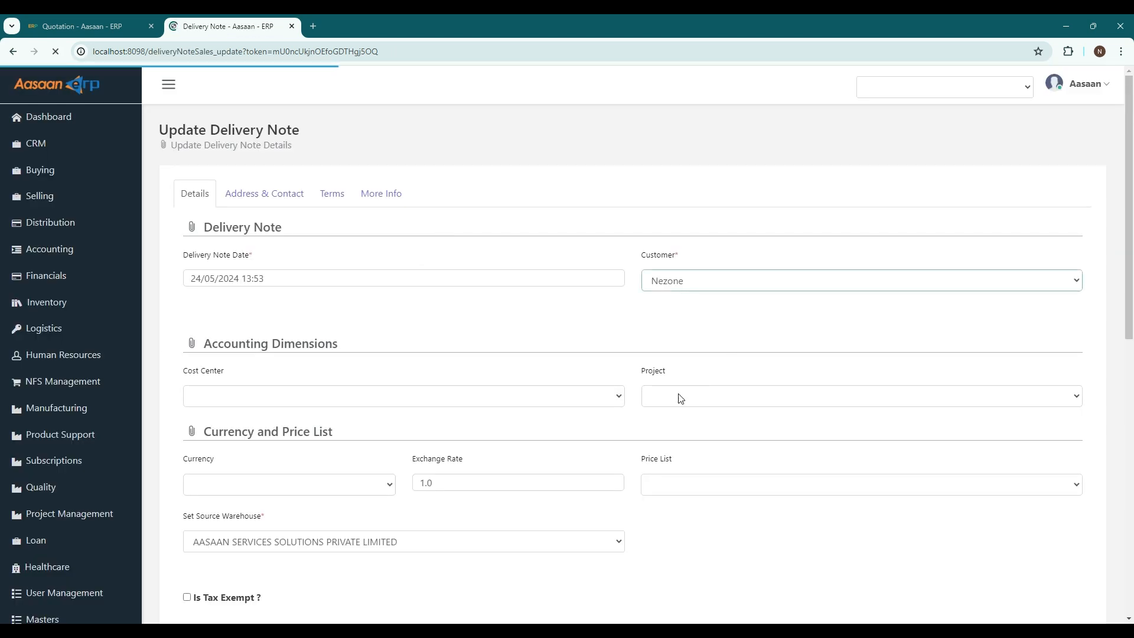
scroll(691, 419, down, 3)
scroll(699, 435, down, 8)
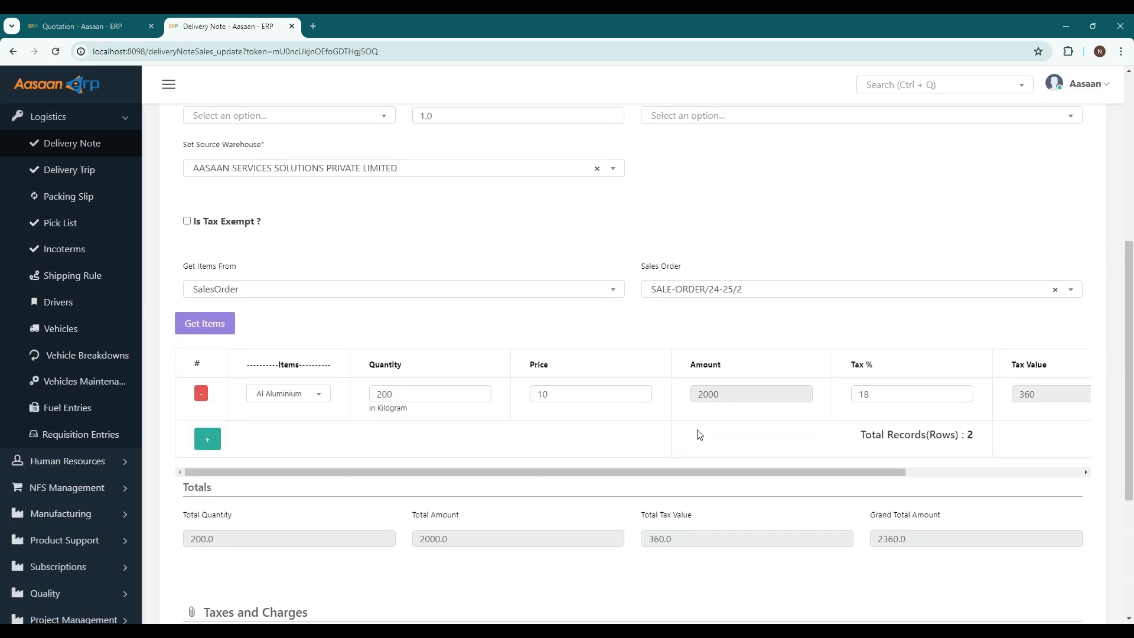
click(13, 51)
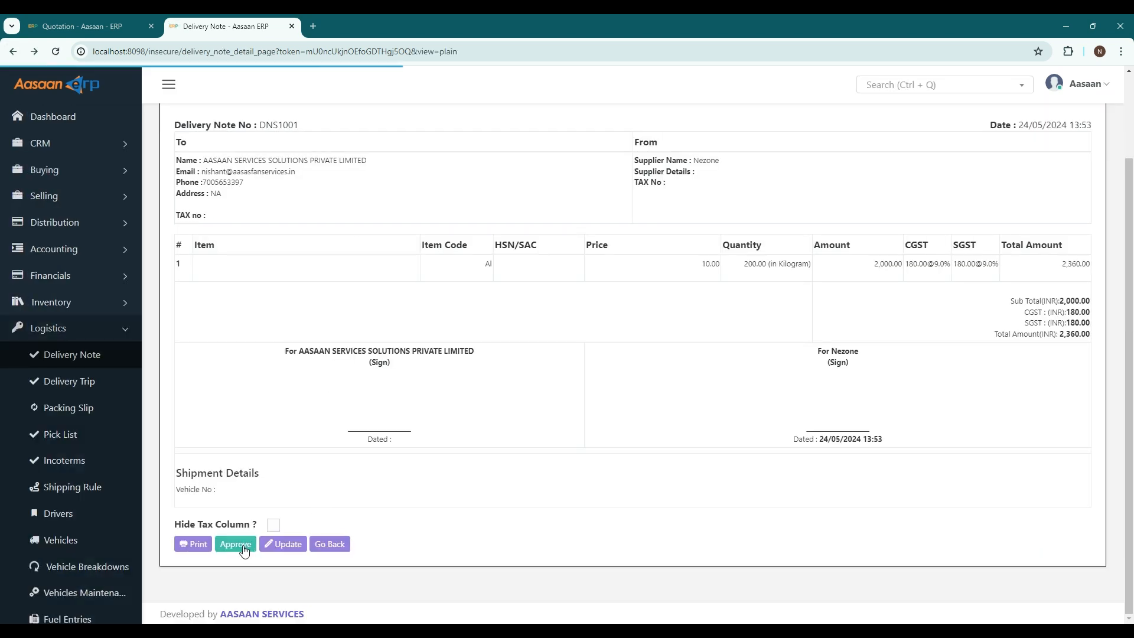
- Approve the delivery note from its details page and check the actions offered there
click(239, 546)
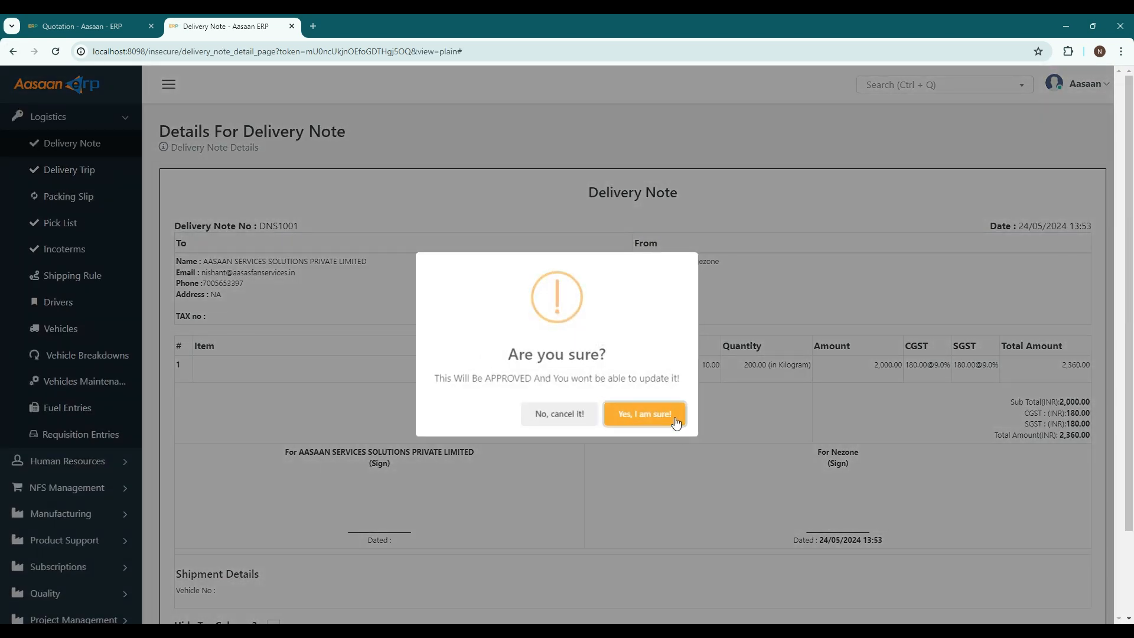
click(650, 415)
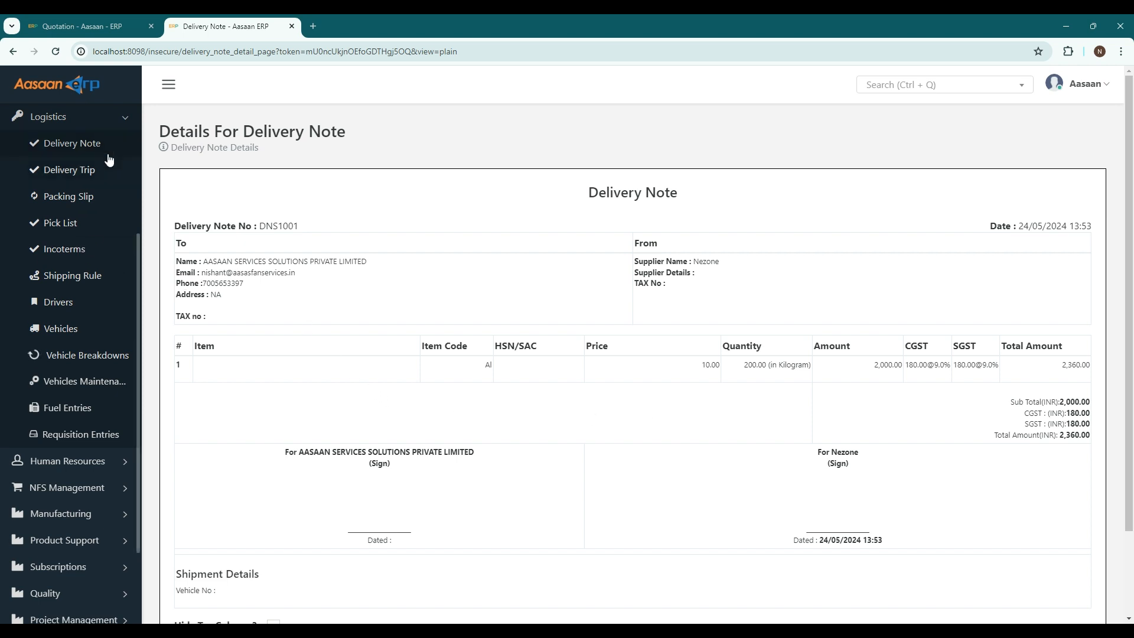
scroll(291, 436, down, 2)
scroll(291, 436, down, 1)
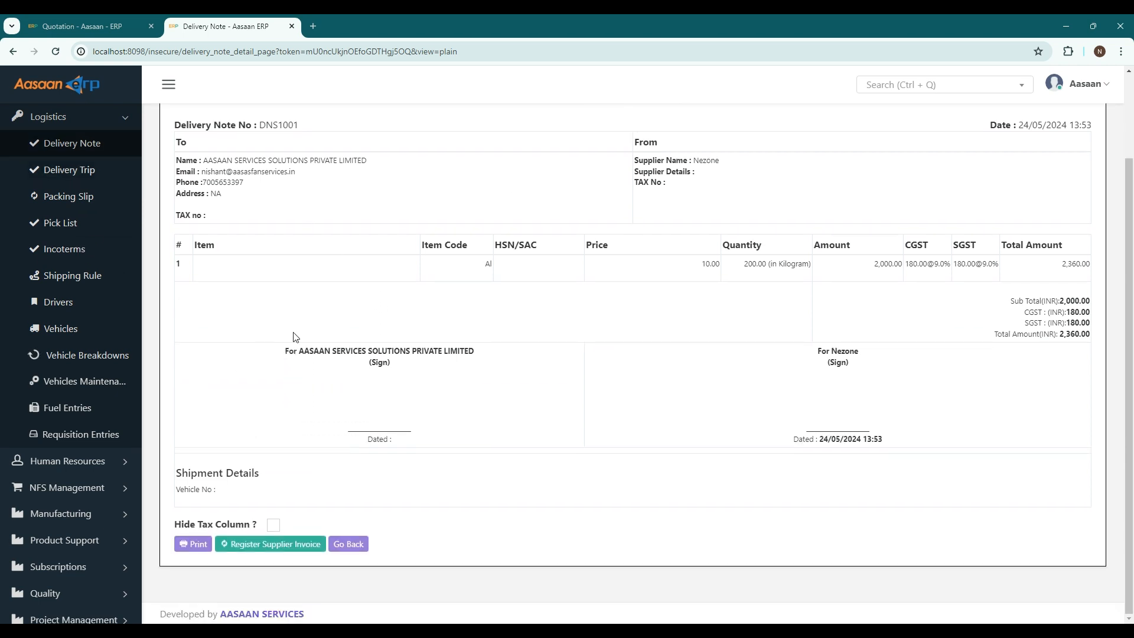
- Start a new delivery trip in the Logistics module with Aasaan Ltd as the company
click(80, 170)
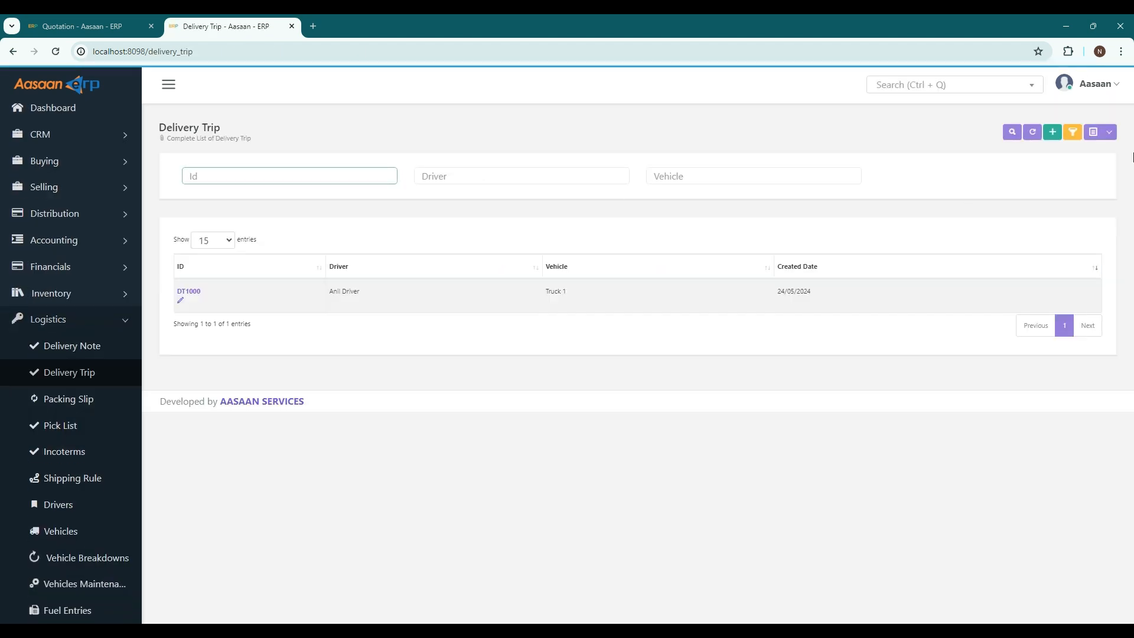
click(1052, 132)
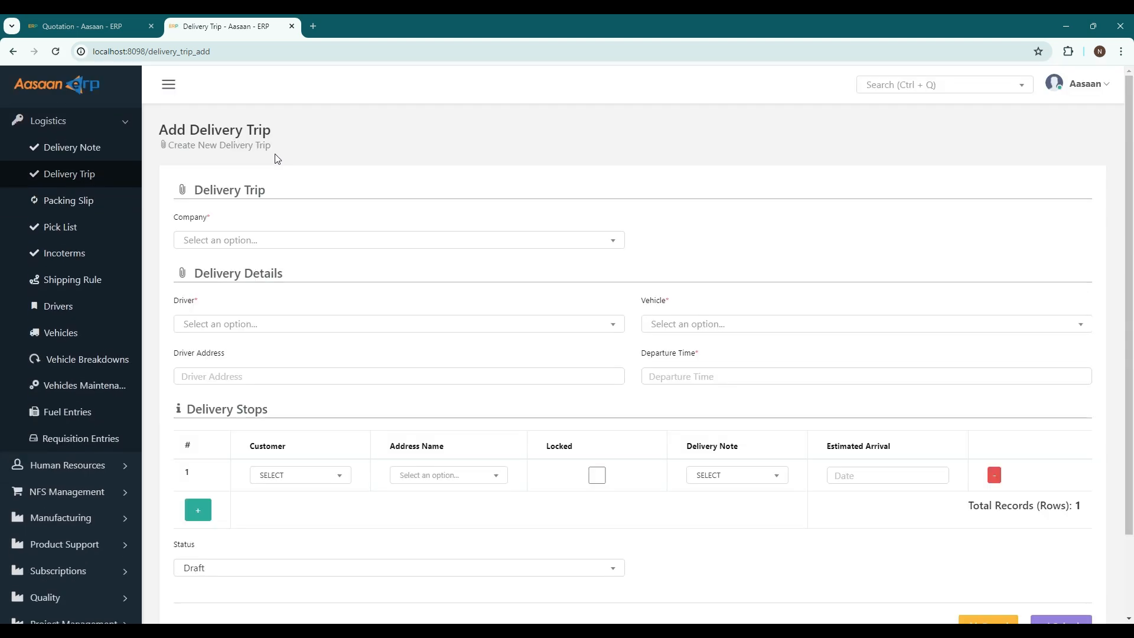
click(223, 240)
click(213, 291)
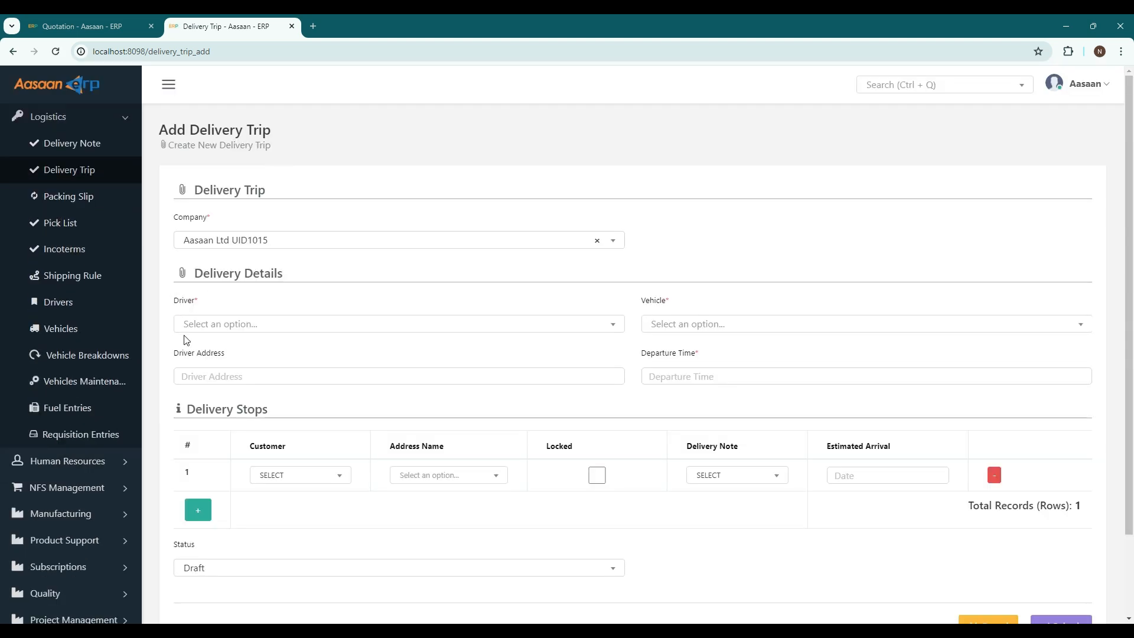
- Assign the available driver and the vehicle Truck 1 to the delivery trip
click(245, 325)
click(228, 366)
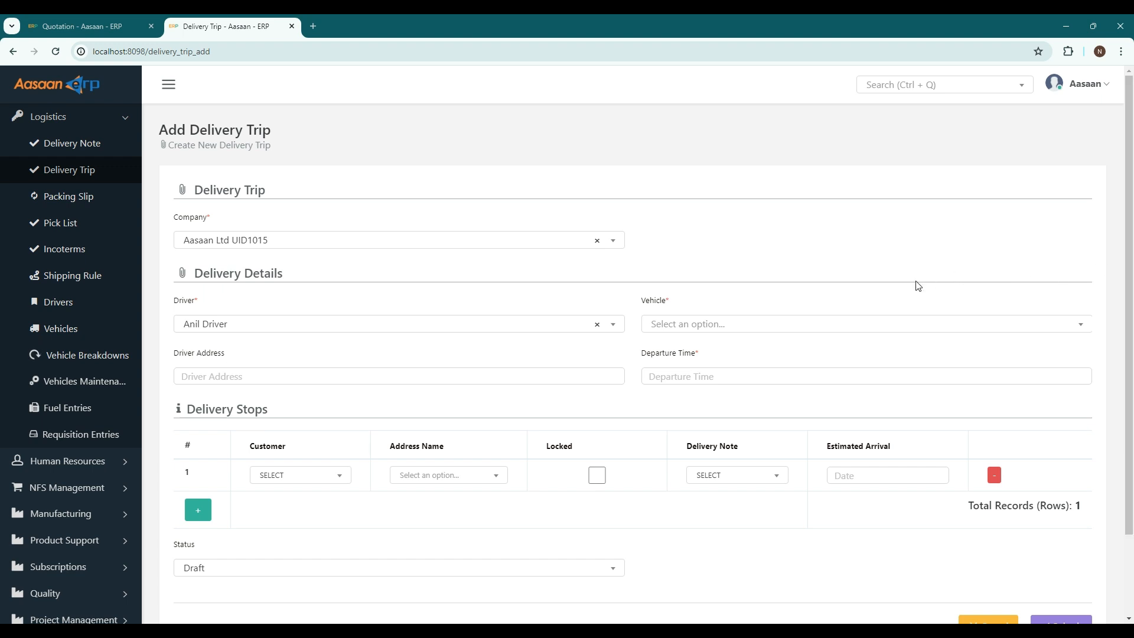
click(709, 323)
click(666, 368)
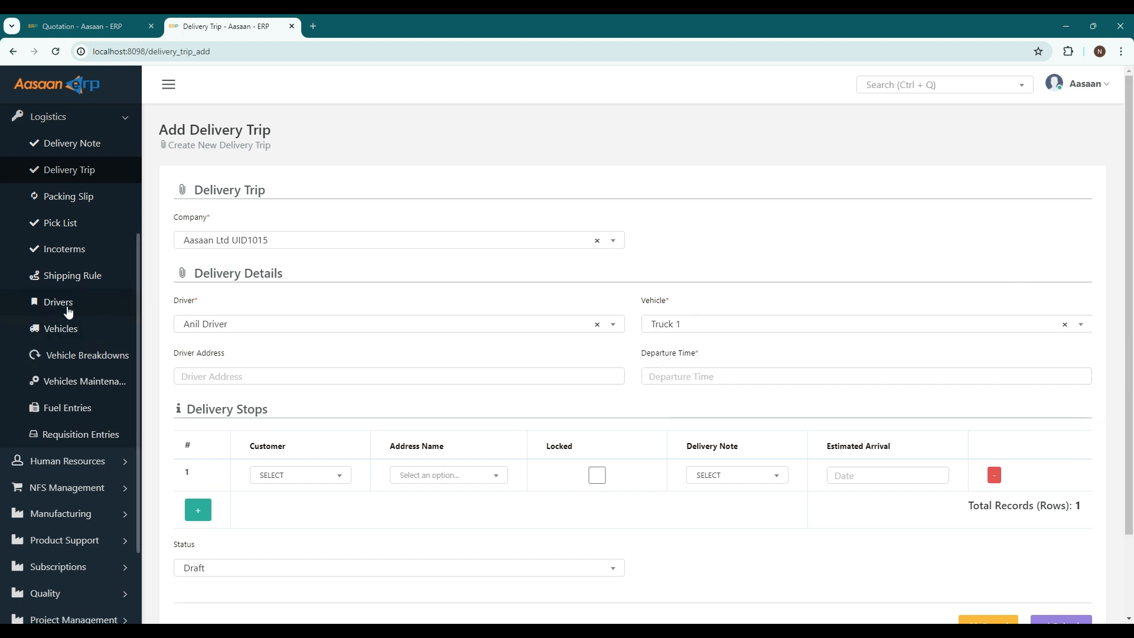
- Leave the driver address empty and set the trip's departure time to 24/05/2024 13:54
scroll(305, 364, down, 1)
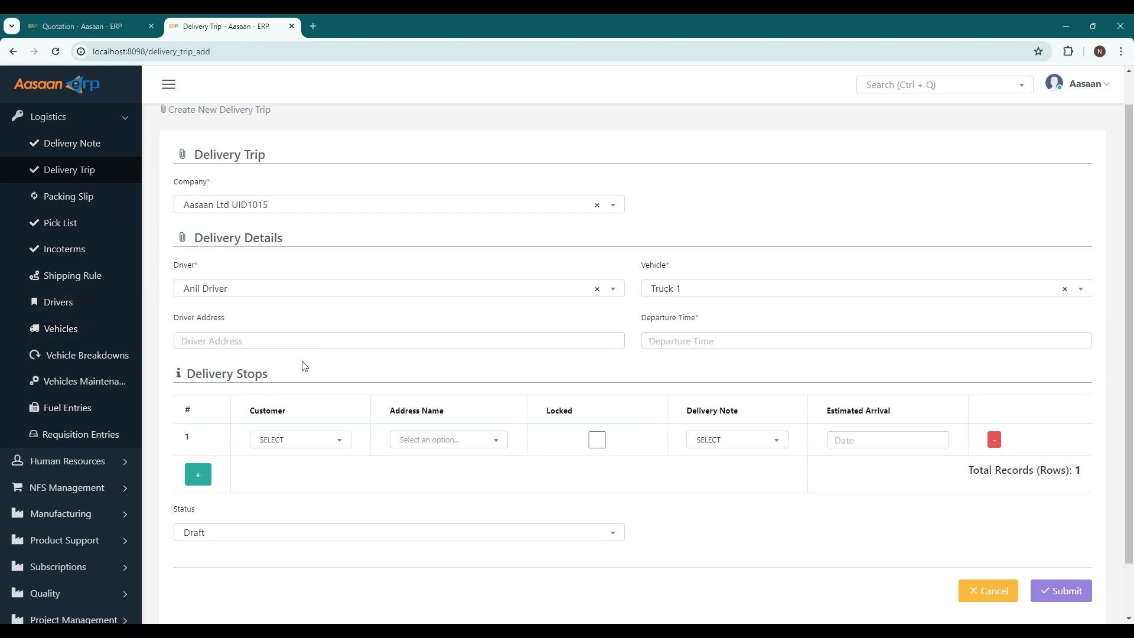
click(306, 321)
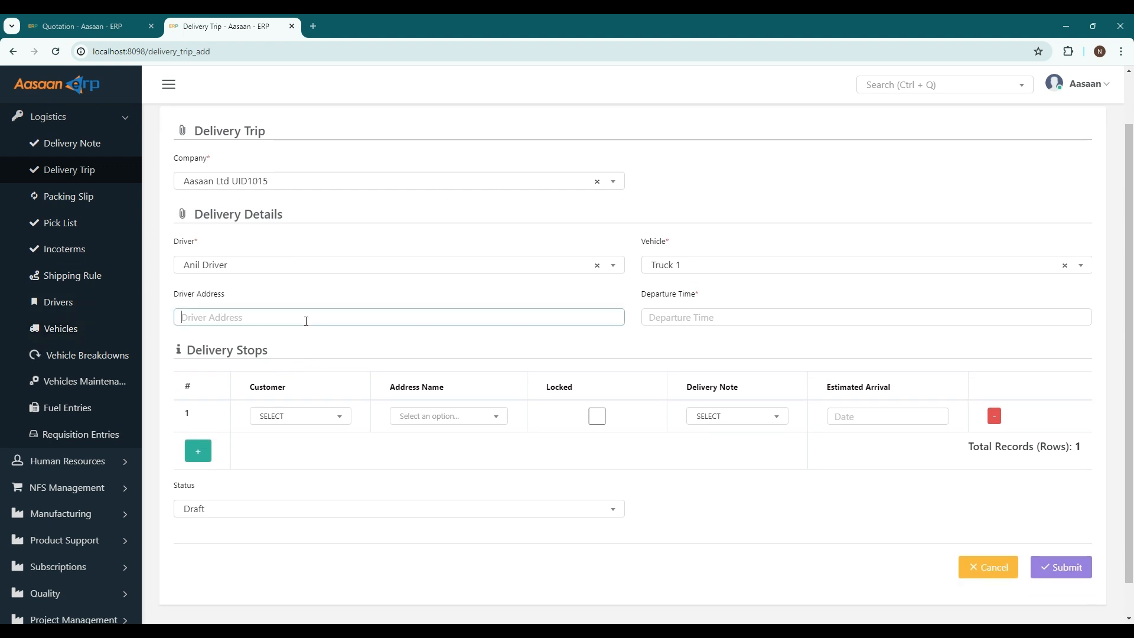
click(688, 317)
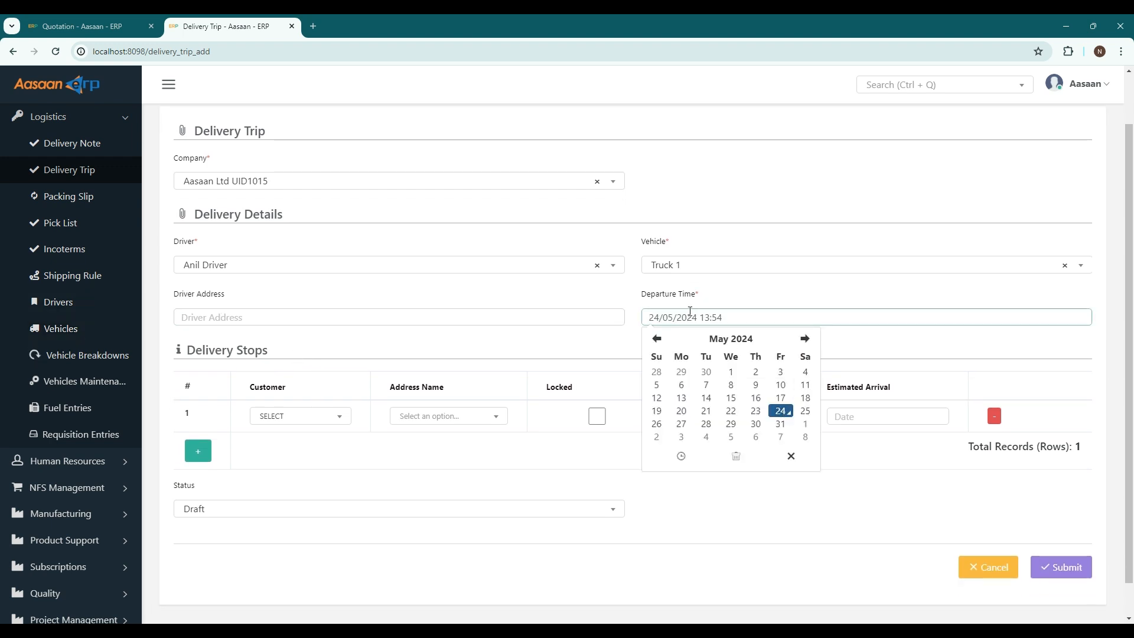
click(742, 297)
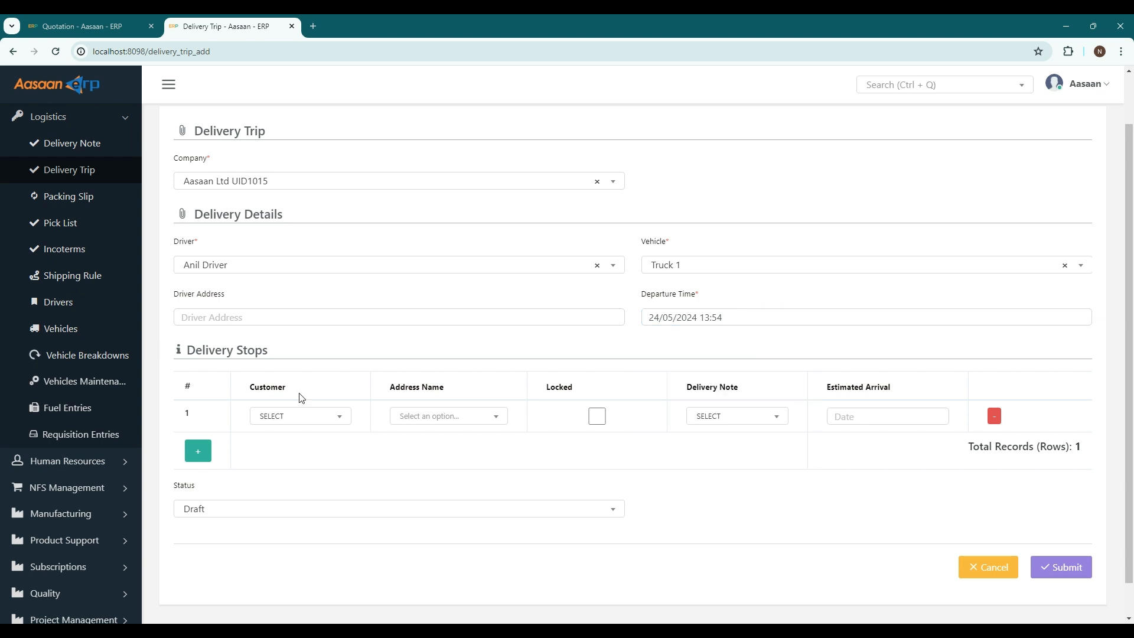
- Set Nezone as the customer of the first delivery stop and leave its address name empty
click(295, 418)
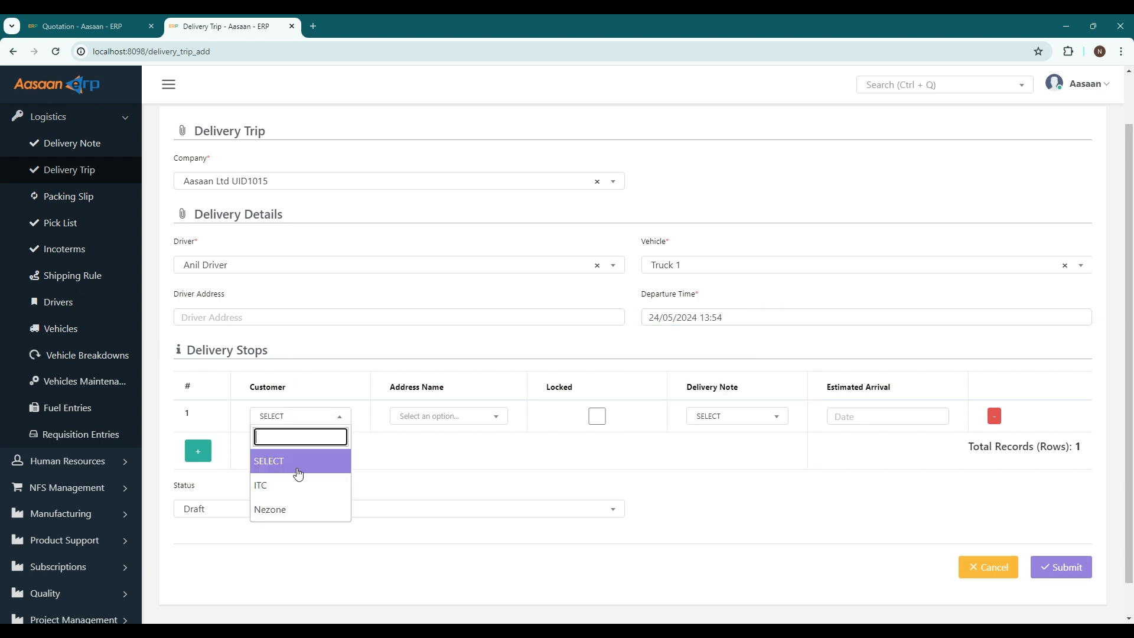
click(296, 509)
click(449, 417)
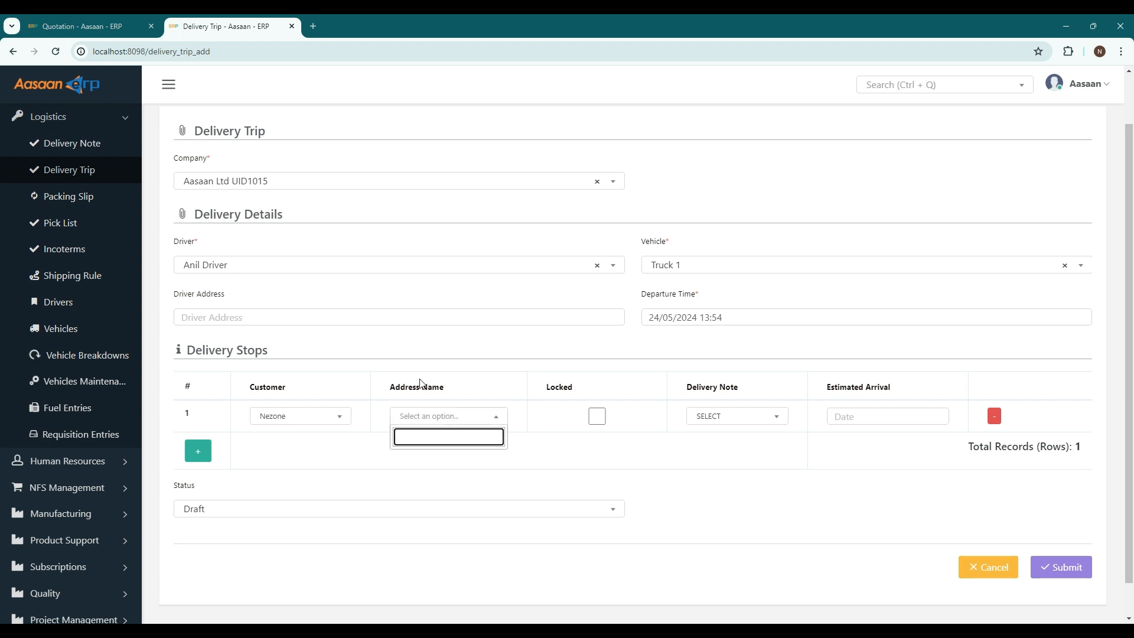
click(498, 390)
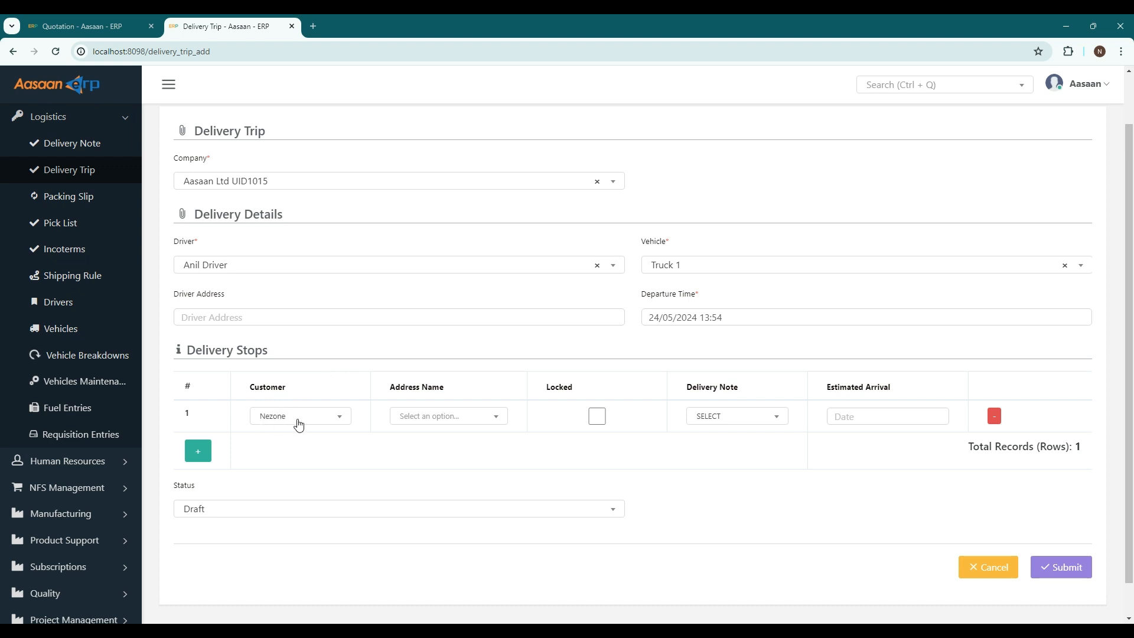
- Link the stop to delivery note DNS1001 and set its estimated arrival to 30/05/2024
click(734, 418)
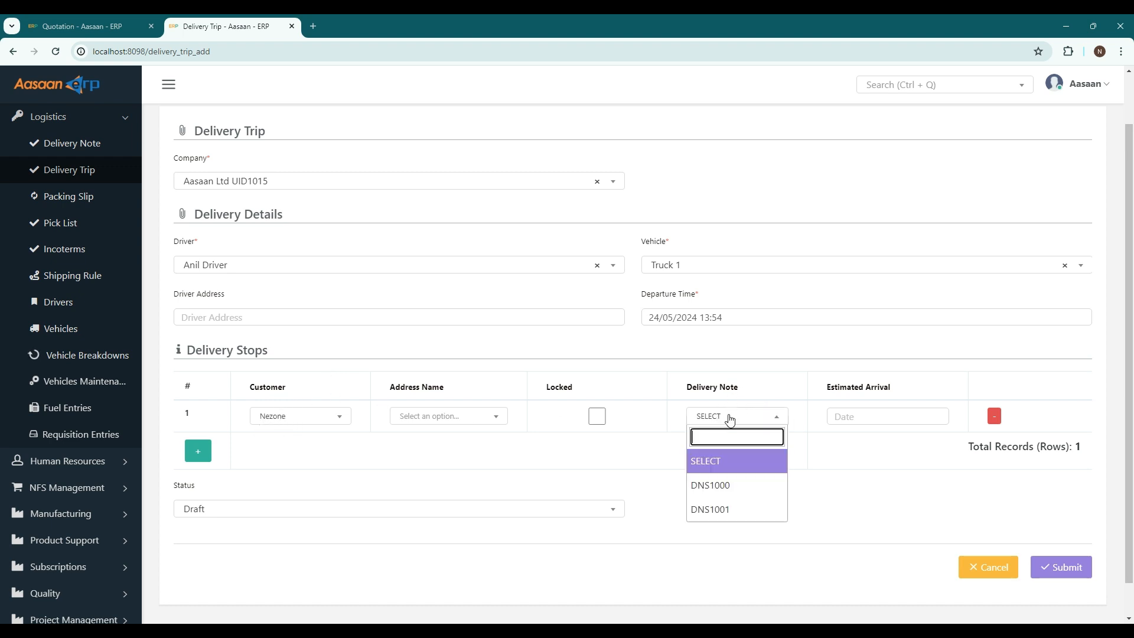
click(744, 510)
click(853, 416)
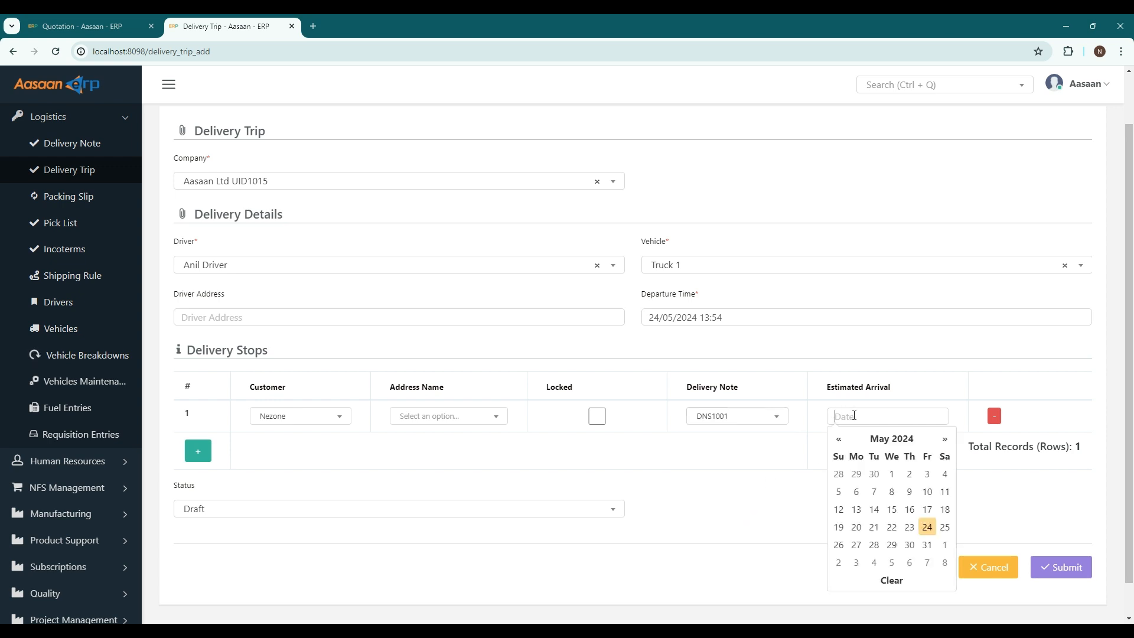
click(909, 544)
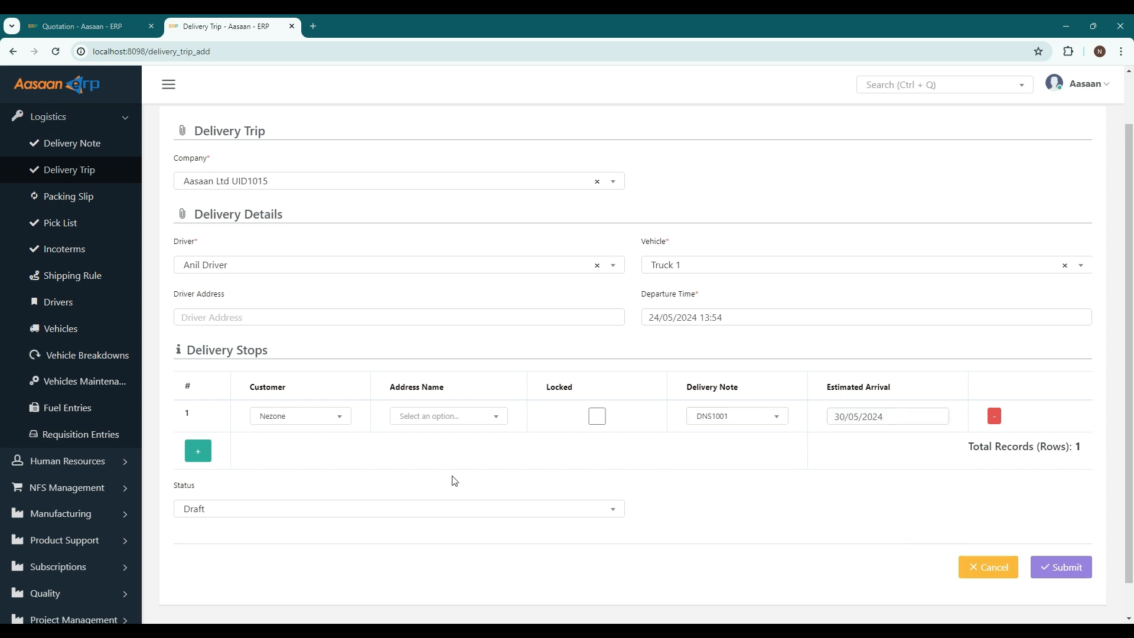
- Set the delivery trip's status to Submit and save the trip
click(380, 510)
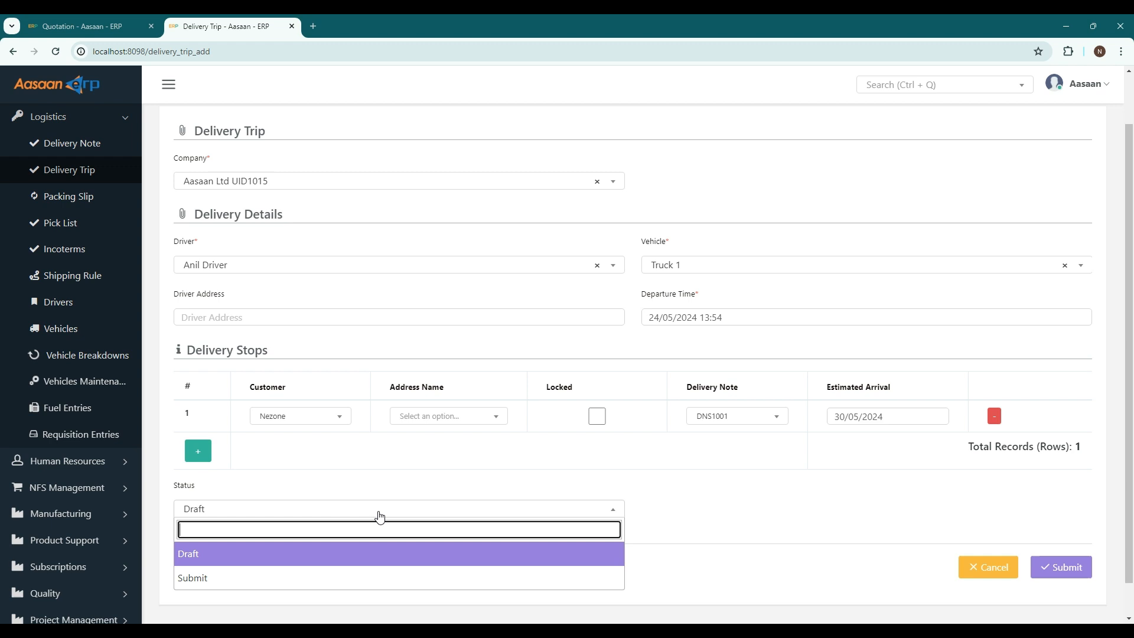
click(251, 577)
click(1061, 567)
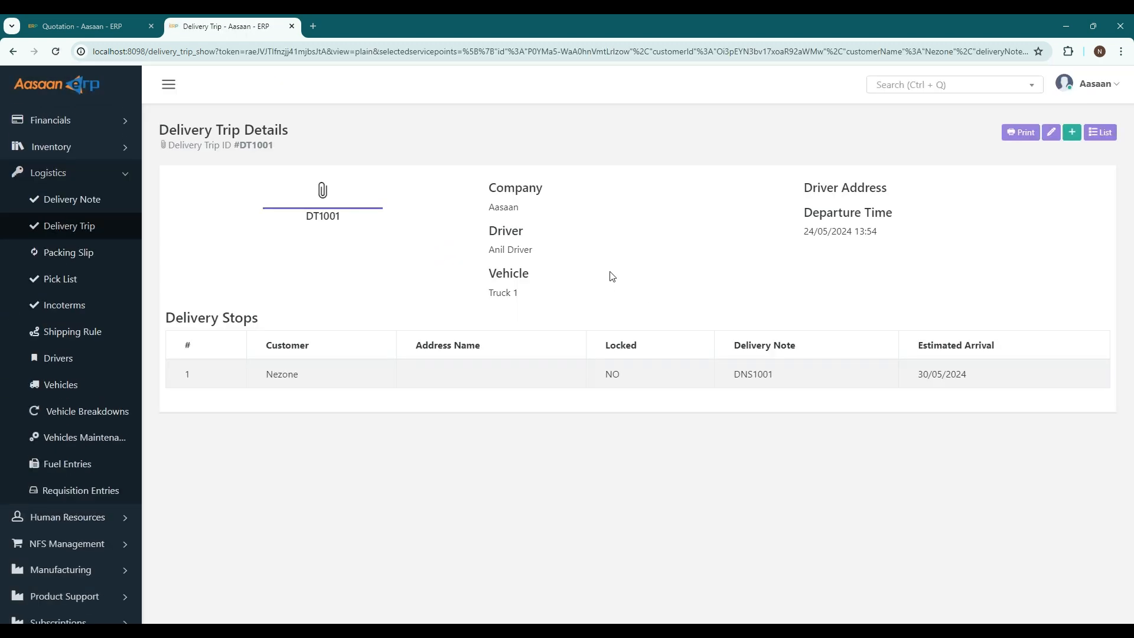
- Start a new packing slip for delivery note DNS1001 covering package numbers 10 to 20
click(83, 196)
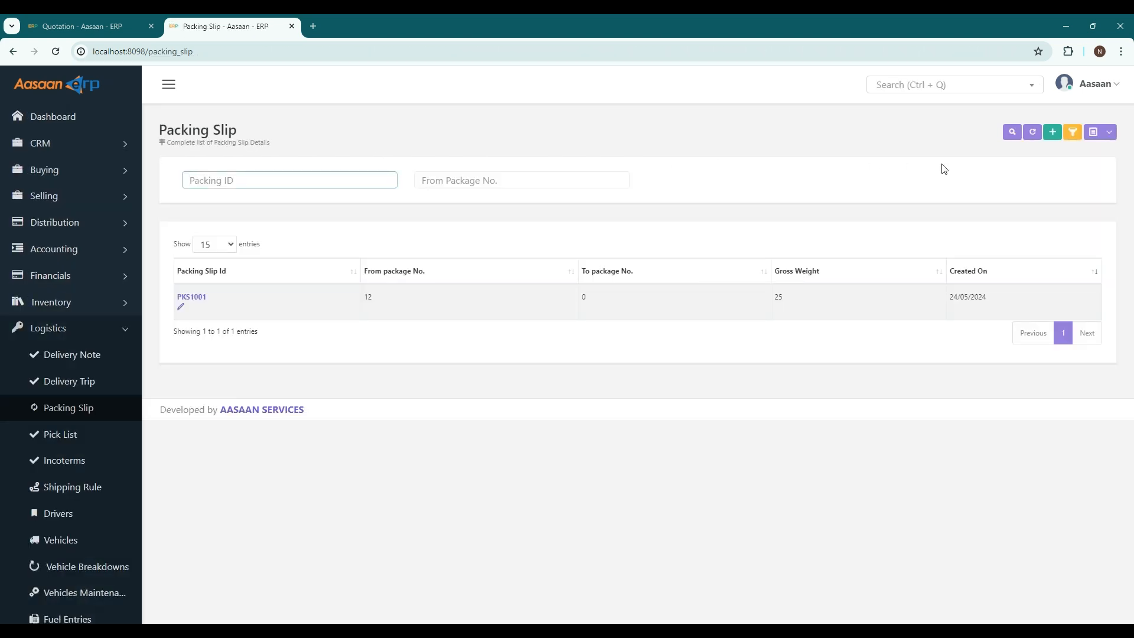
click(1054, 133)
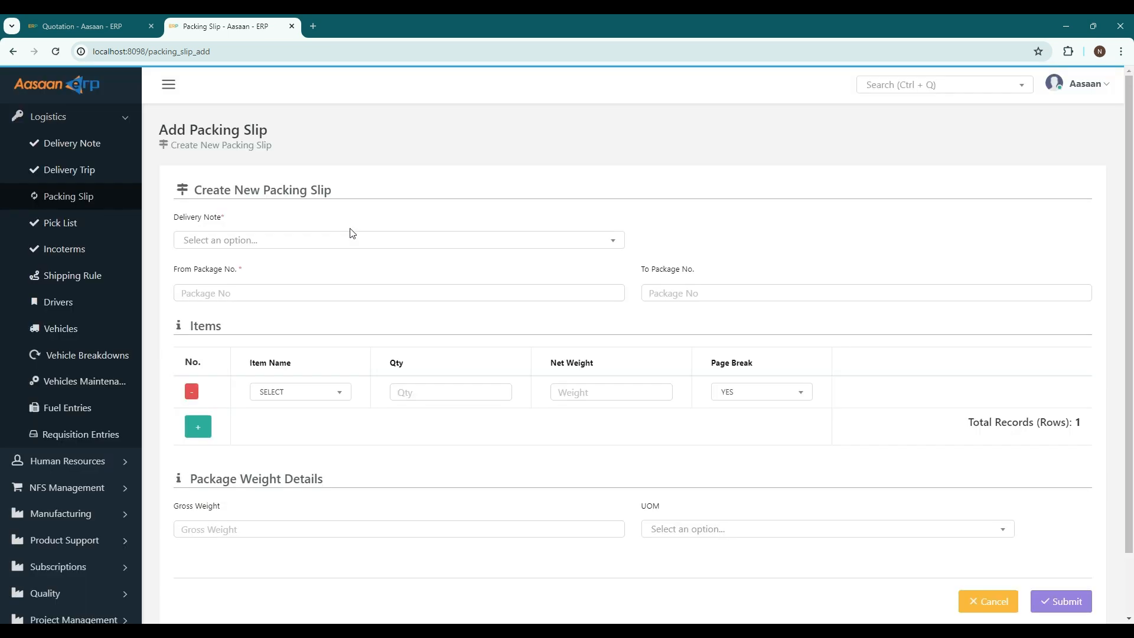
click(209, 240)
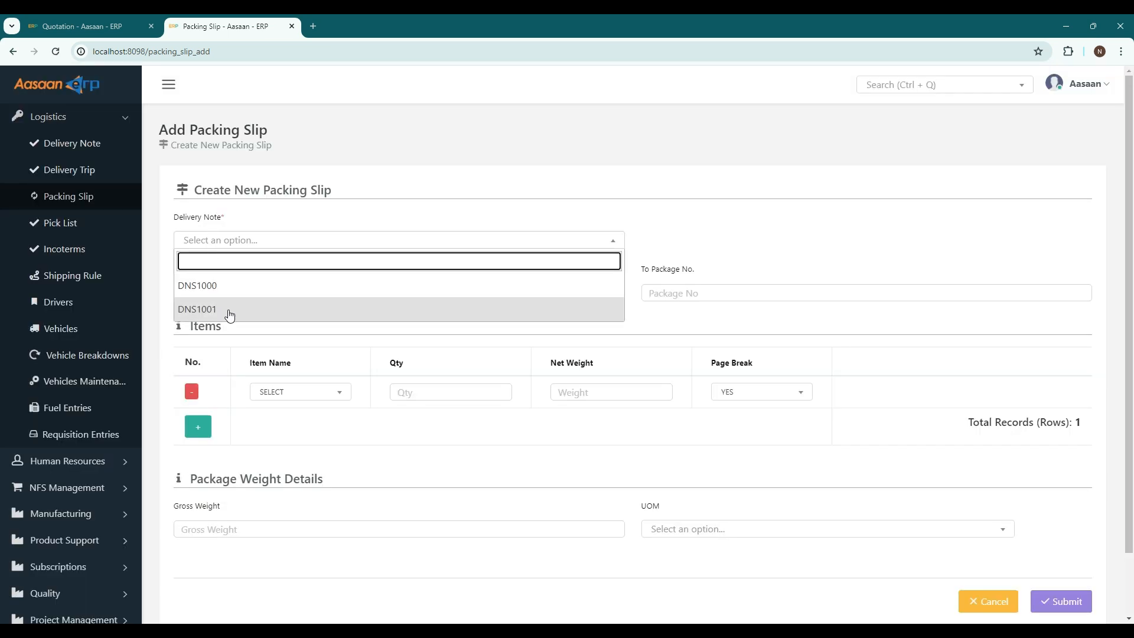
click(224, 310)
click(225, 291)
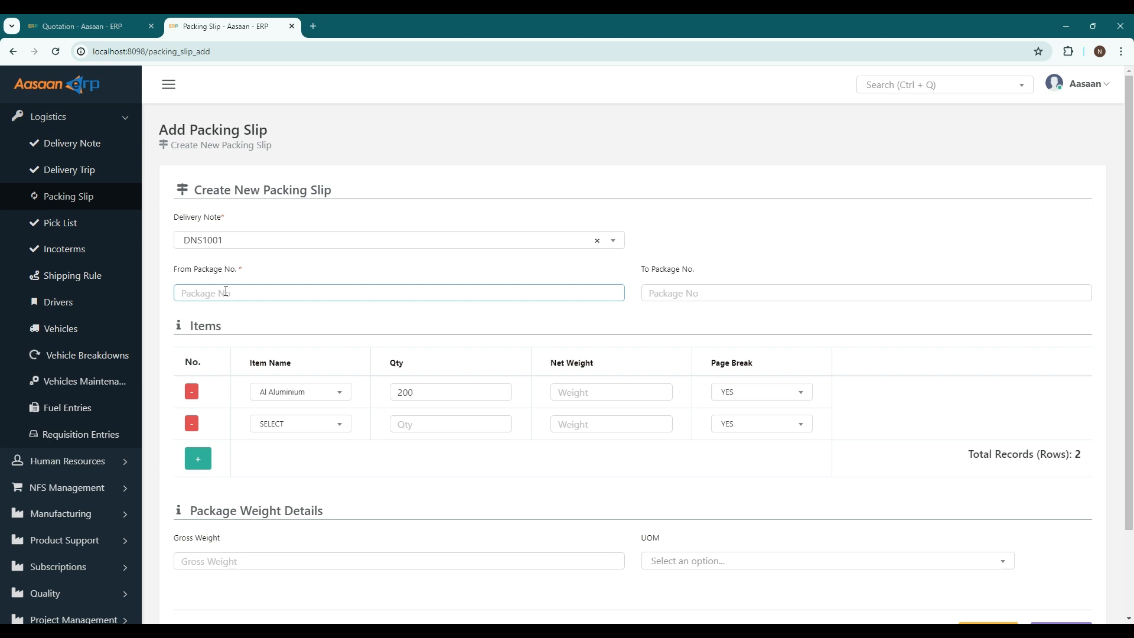
text(10)
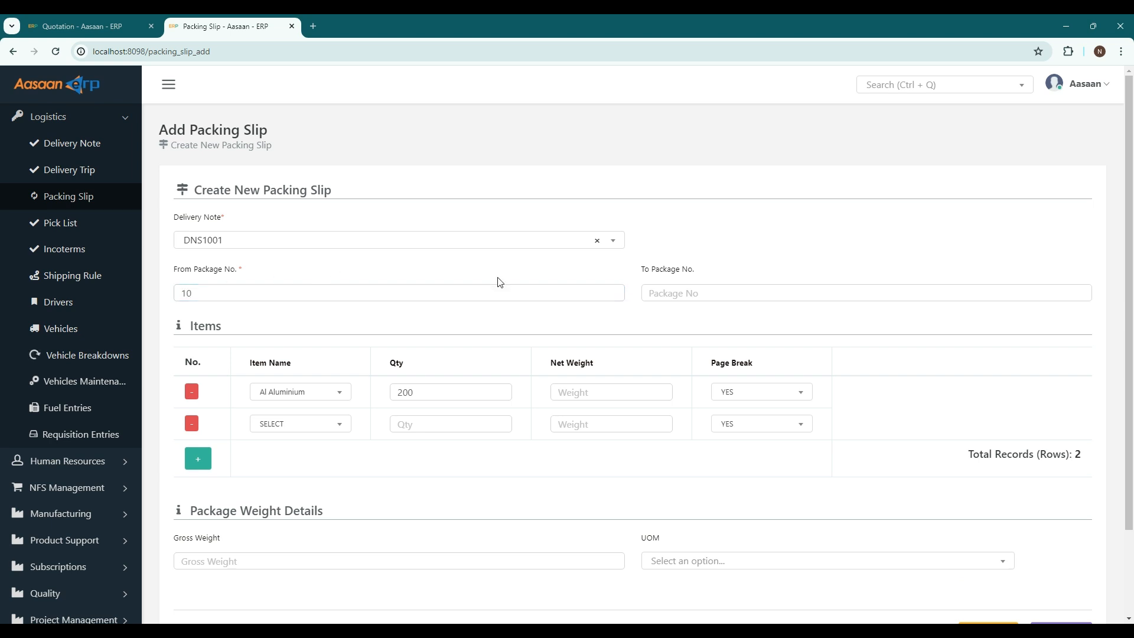
click(653, 292)
text(20)
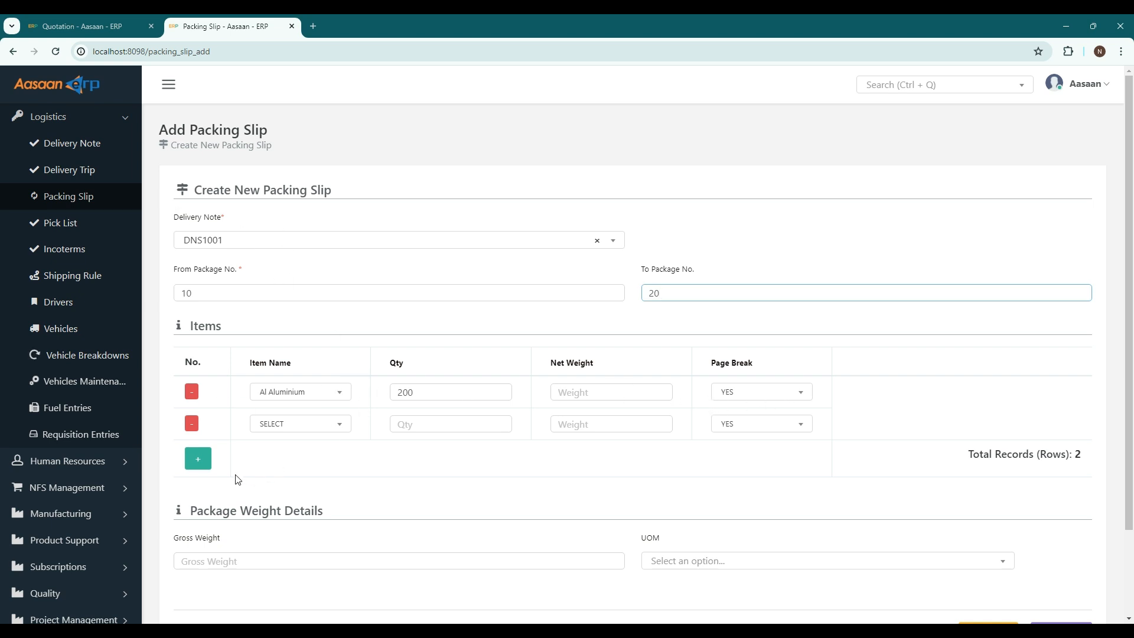
- Remove the empty item row, set the aluminium's net weight to 250 in Kilogram, and submit the packing slip
click(191, 424)
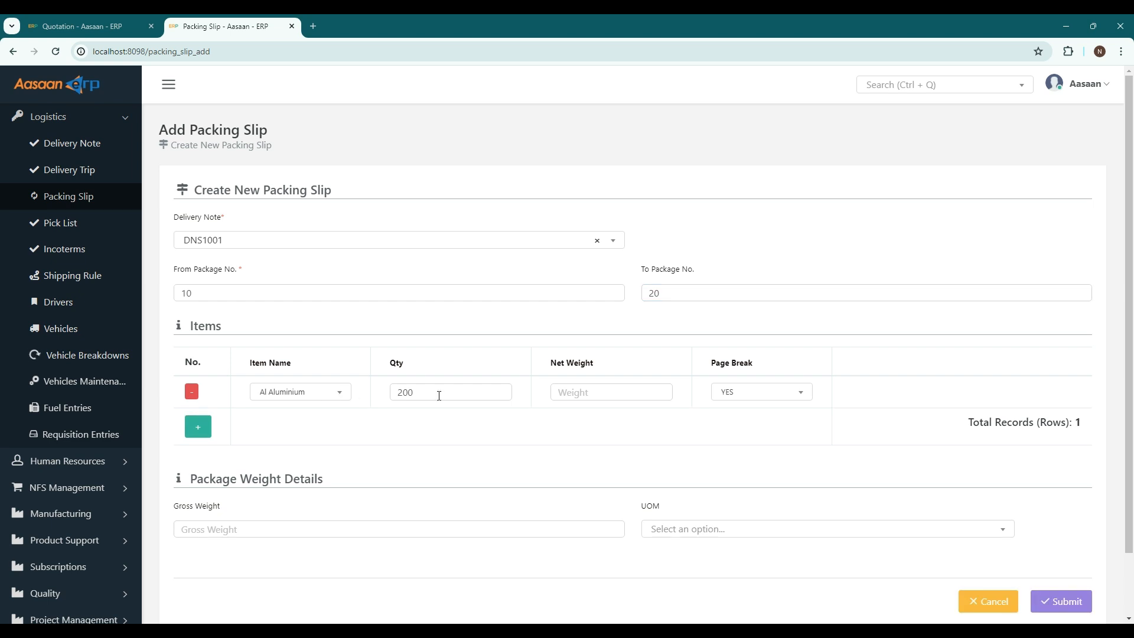
click(595, 396)
text(250)
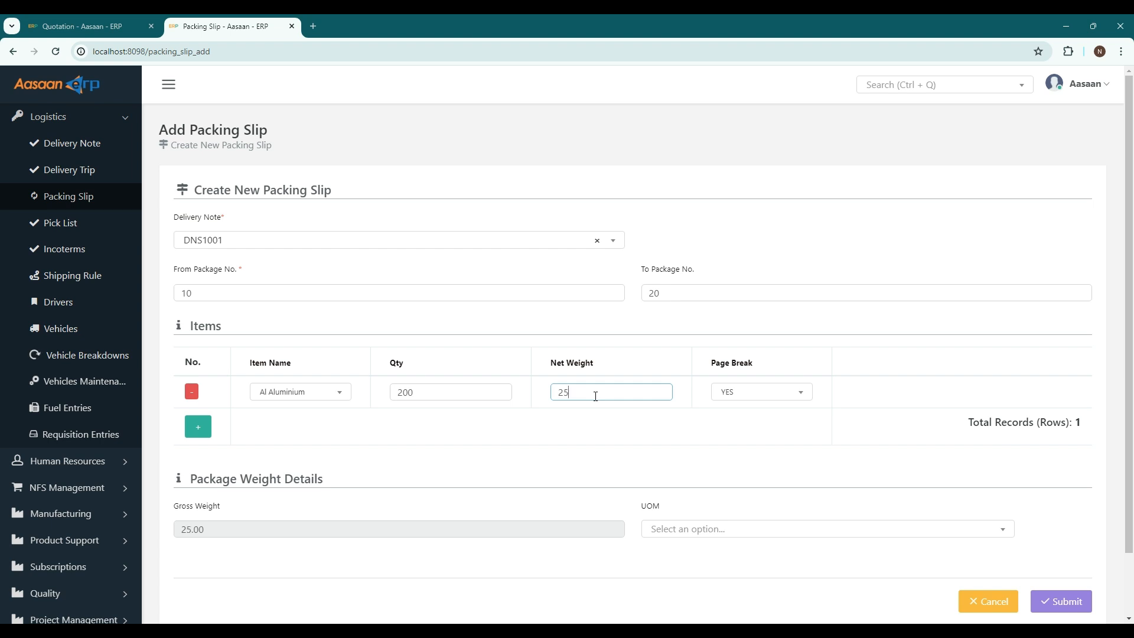
click(711, 531)
click(685, 464)
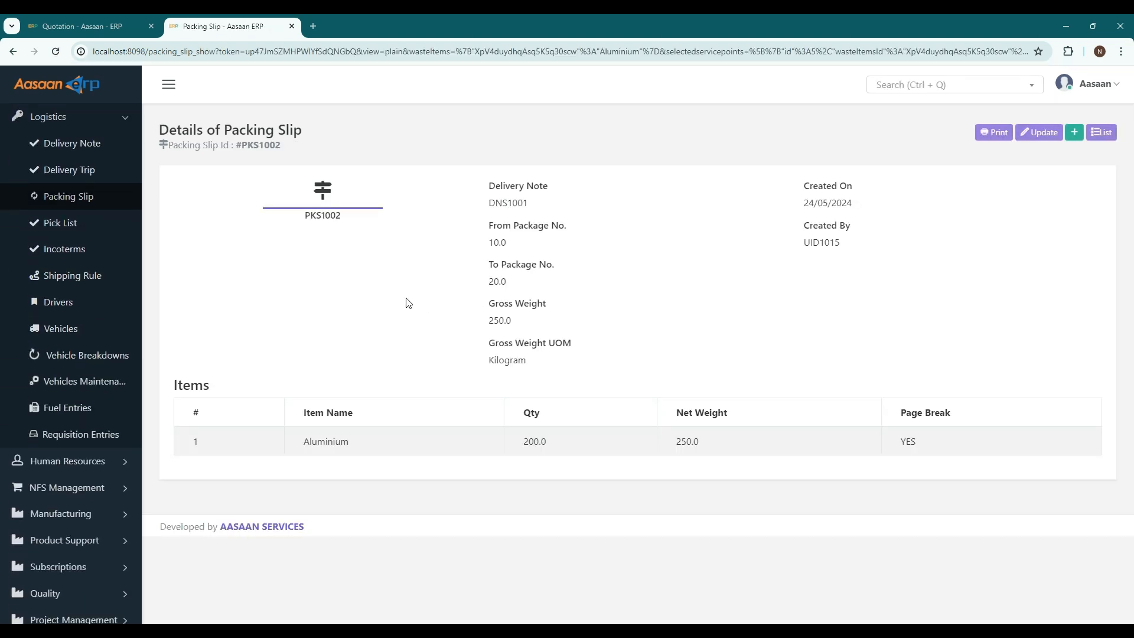
- Start a new pick list with AASAAN SERVICES SOLUTIONS PRIVATE LIMITED as parent warehouse and company, and Delivery as its purpose
click(102, 229)
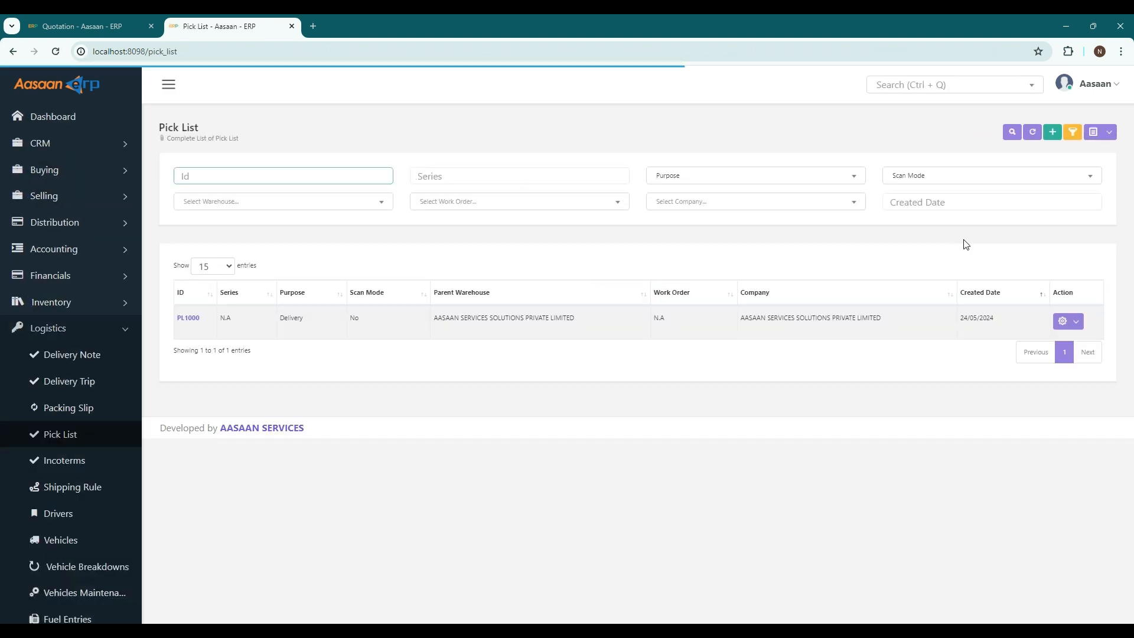
click(1053, 132)
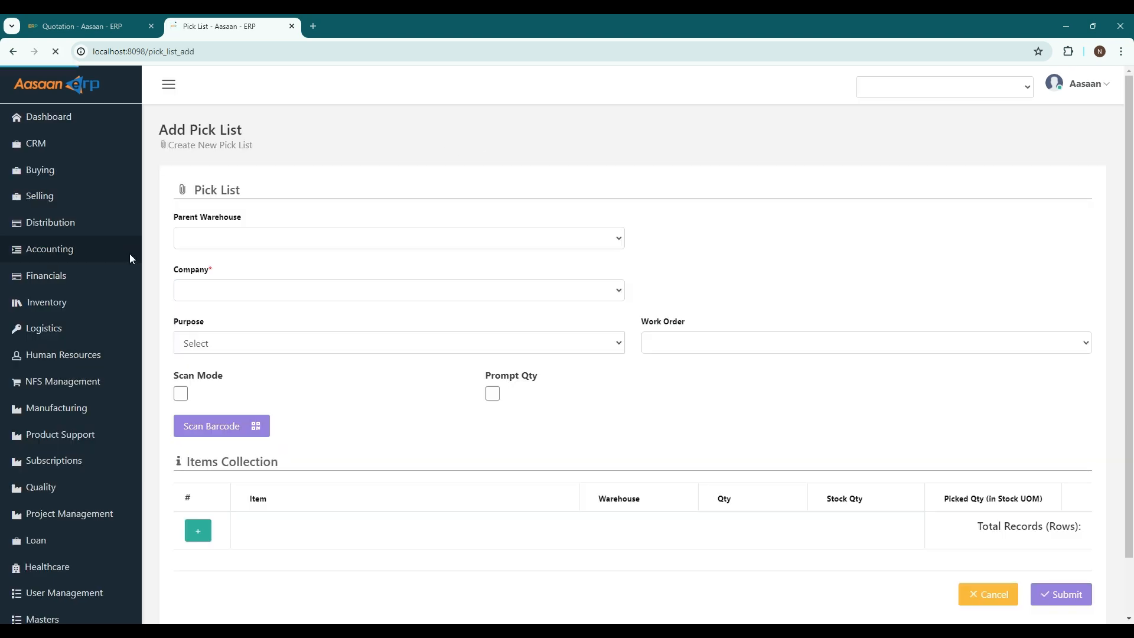
click(240, 236)
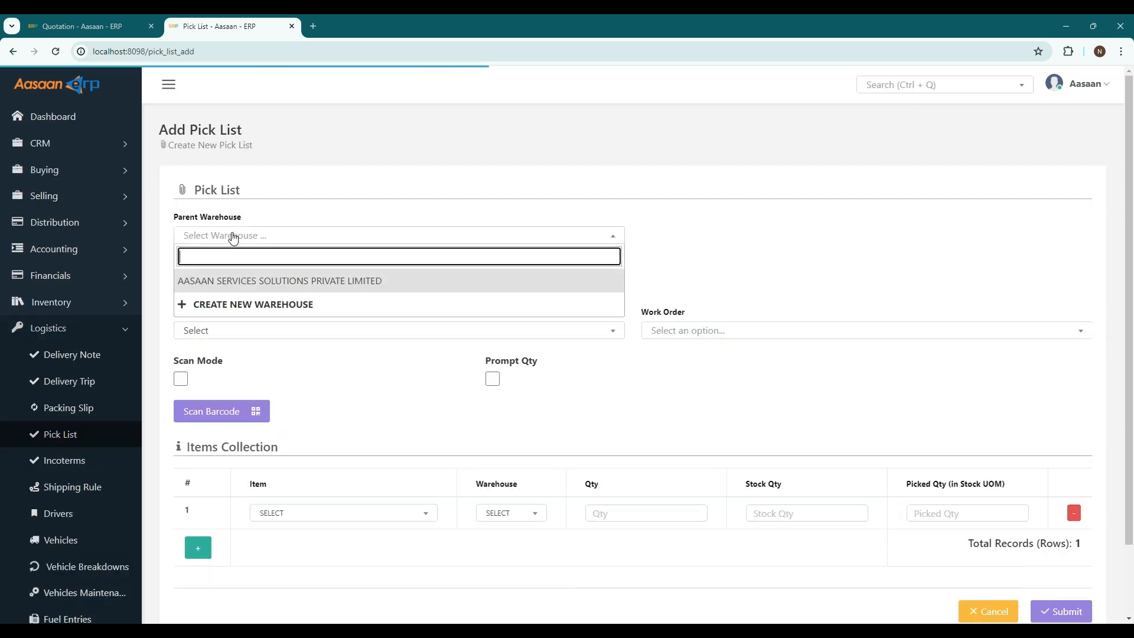
click(202, 277)
click(203, 282)
click(213, 323)
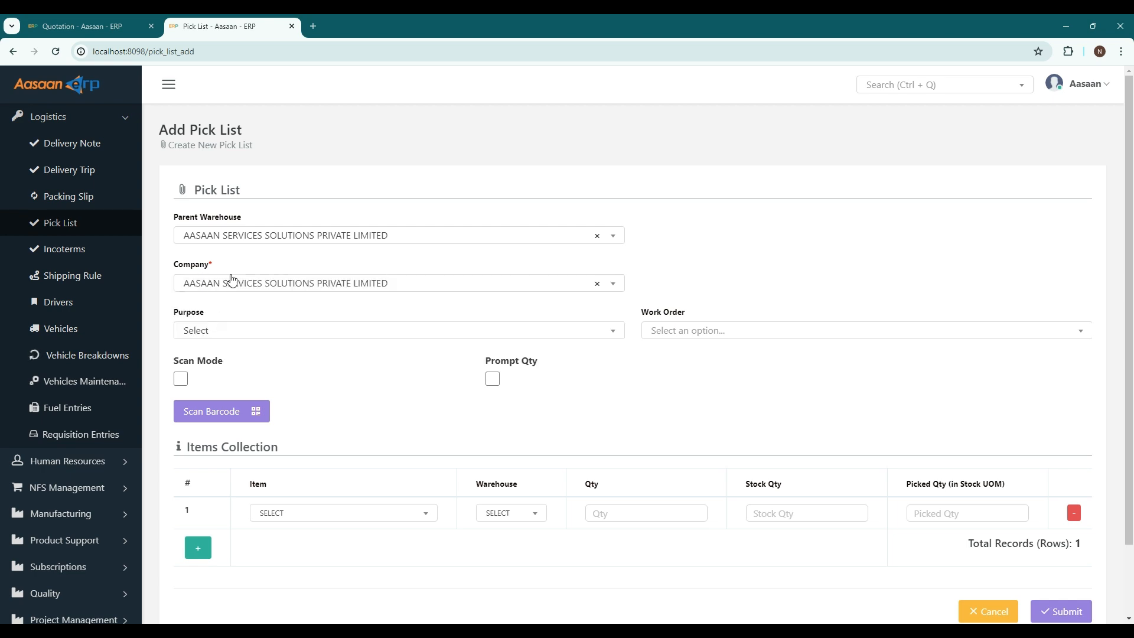
click(217, 331)
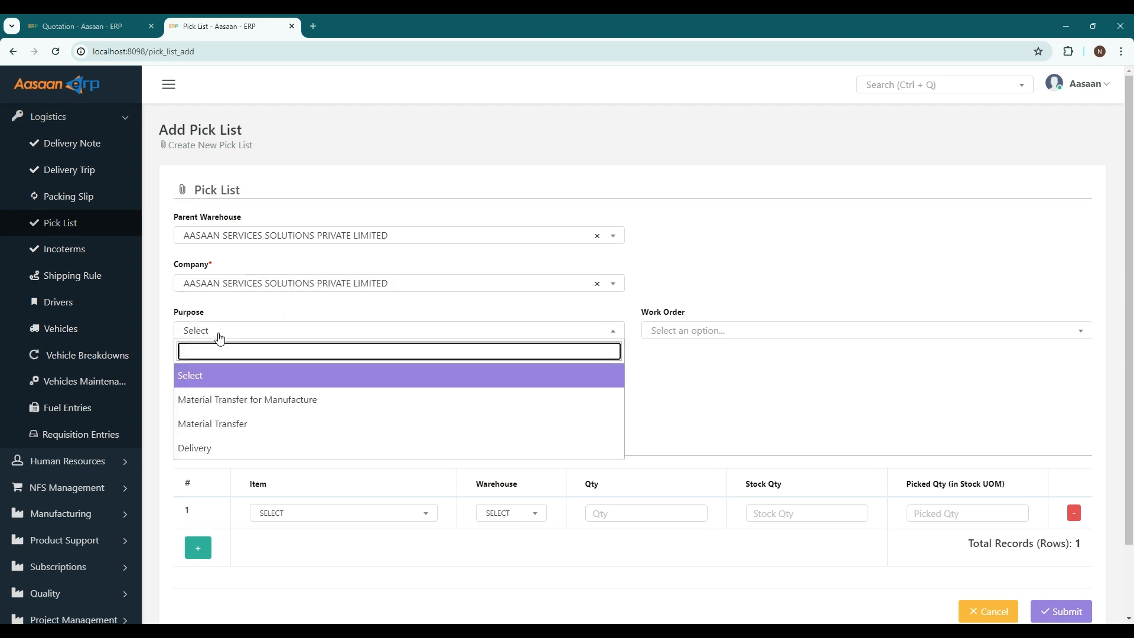
click(212, 445)
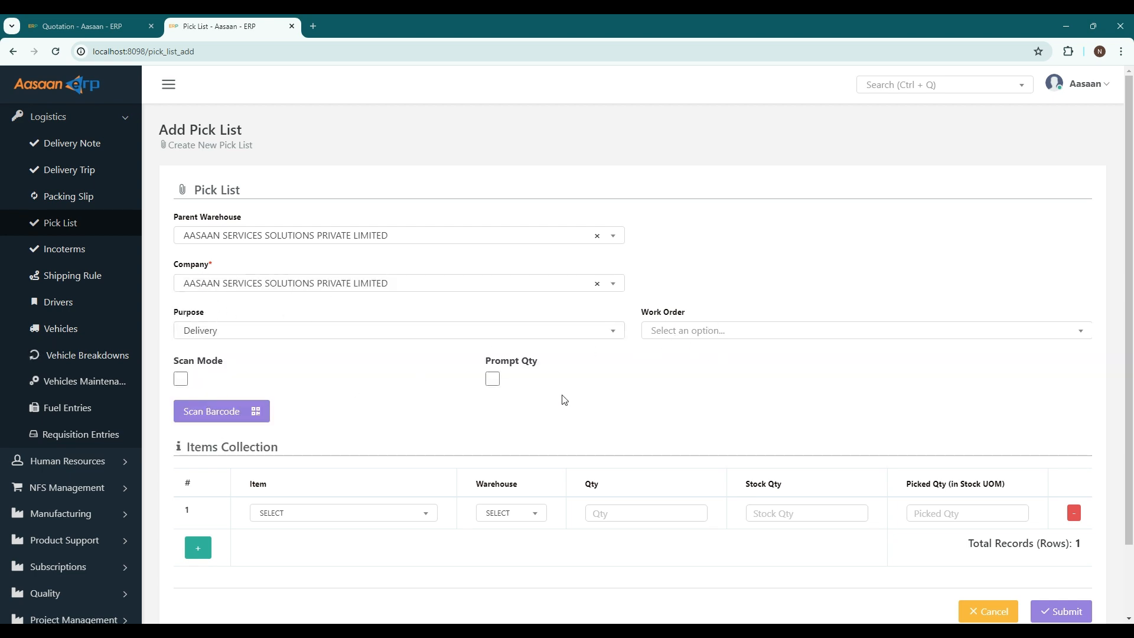
- Add the item Aluminium Al to the pick list, stored in the AASAAN SERVICES SOLUTIONS PRIVATE LIMITED warehouse
scroll(327, 488, down, 2)
click(308, 432)
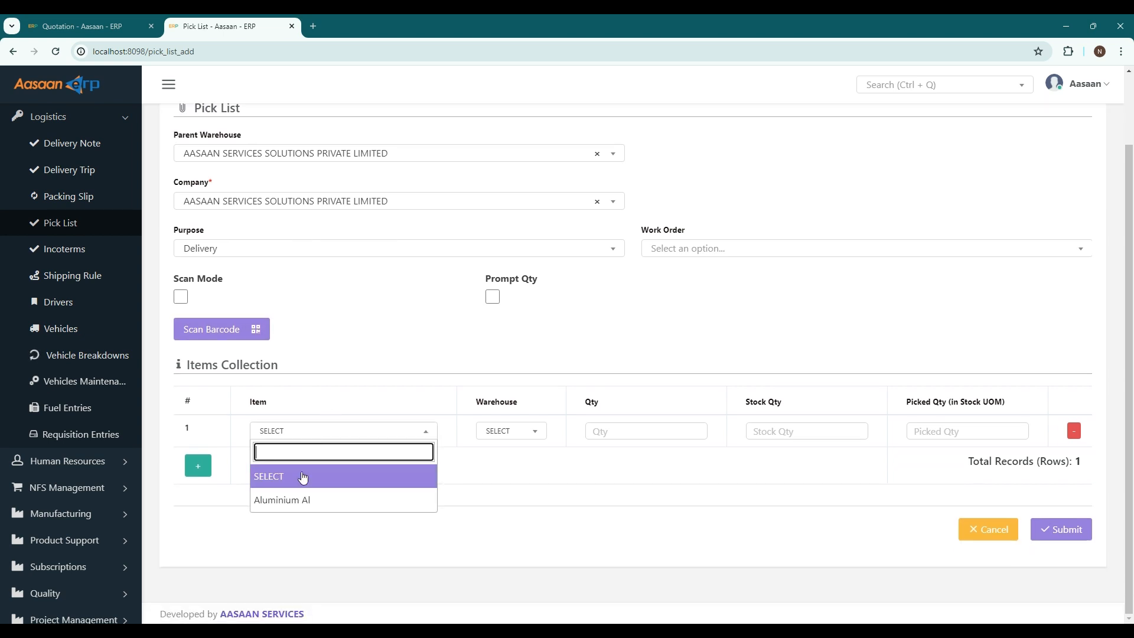
click(301, 501)
click(513, 430)
click(509, 507)
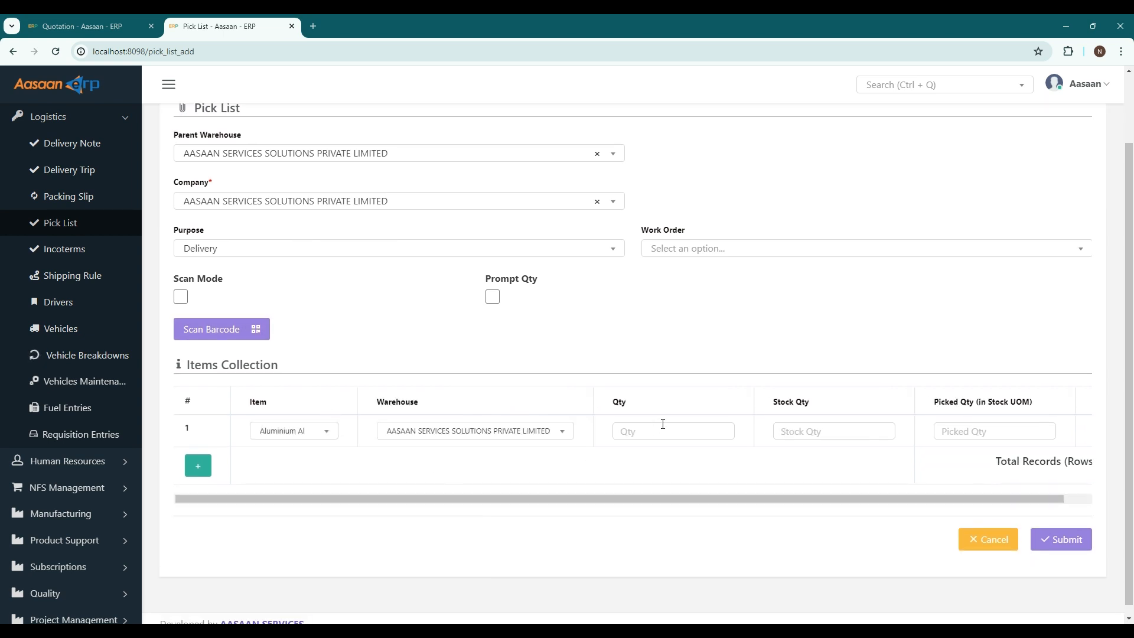
- Set the item's quantity, stock quantity and picked quantity to 200 each, and submit the pick list
click(665, 429)
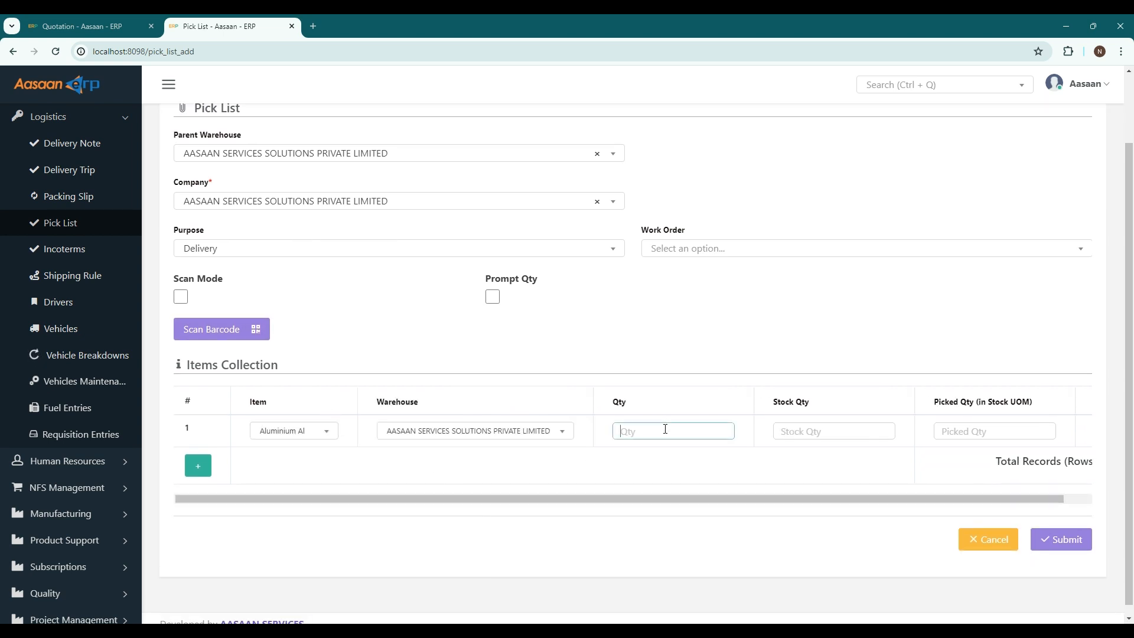
click(827, 429)
text(200)
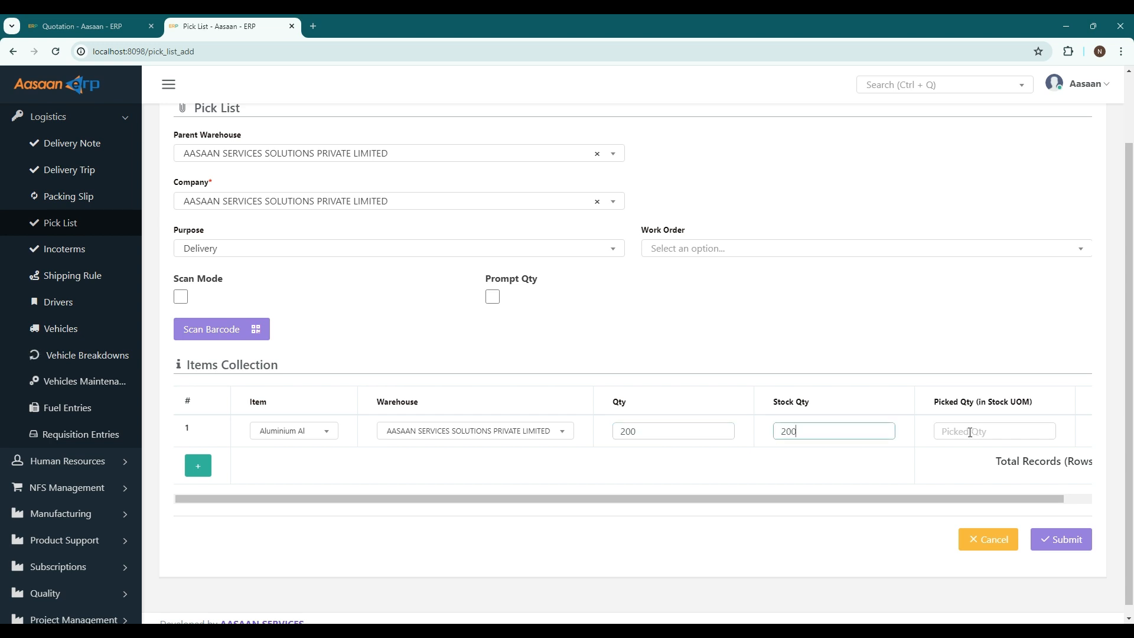
click(969, 430)
text(200)
click(1068, 539)
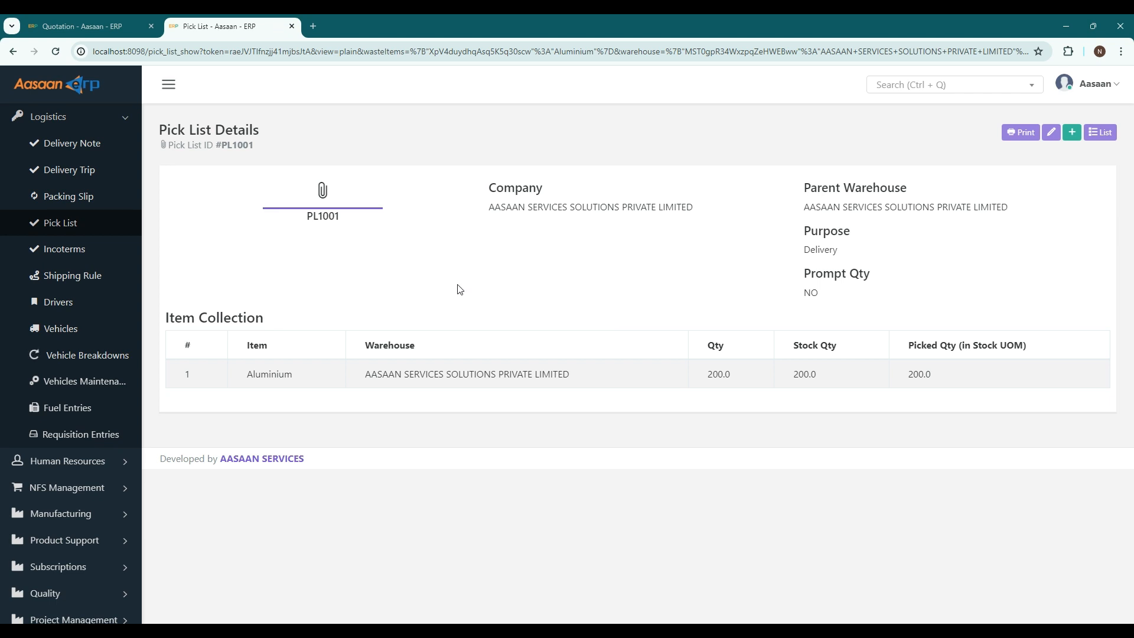
- Open the Selling module's sales invoices in a new browser tab and start a new invoice
scroll(81, 221, up, 1)
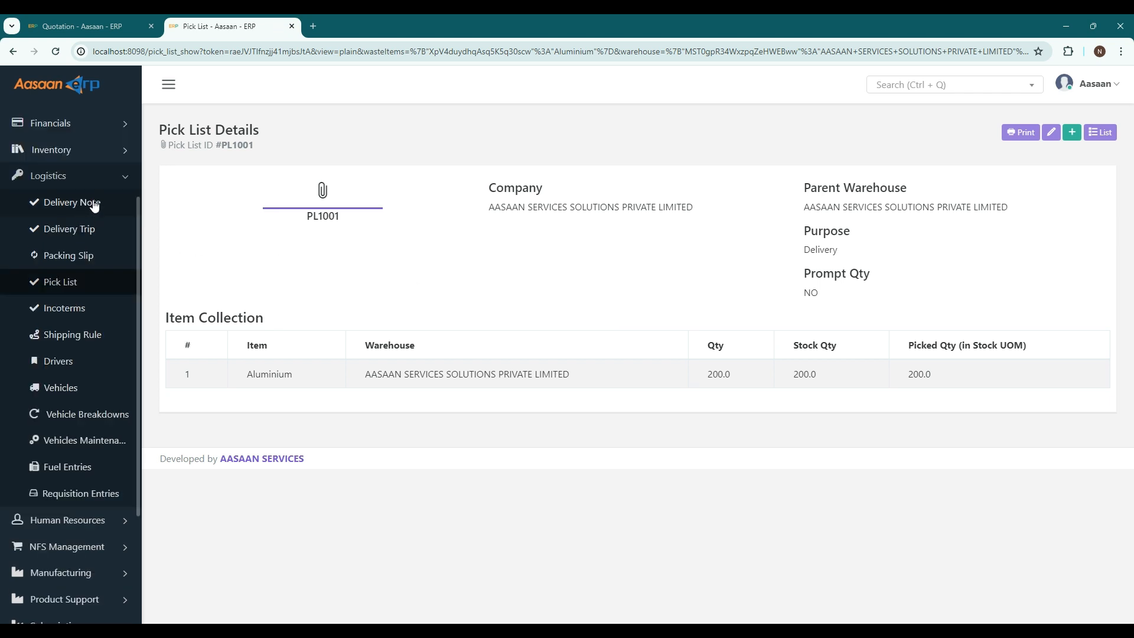
scroll(94, 204, up, 2)
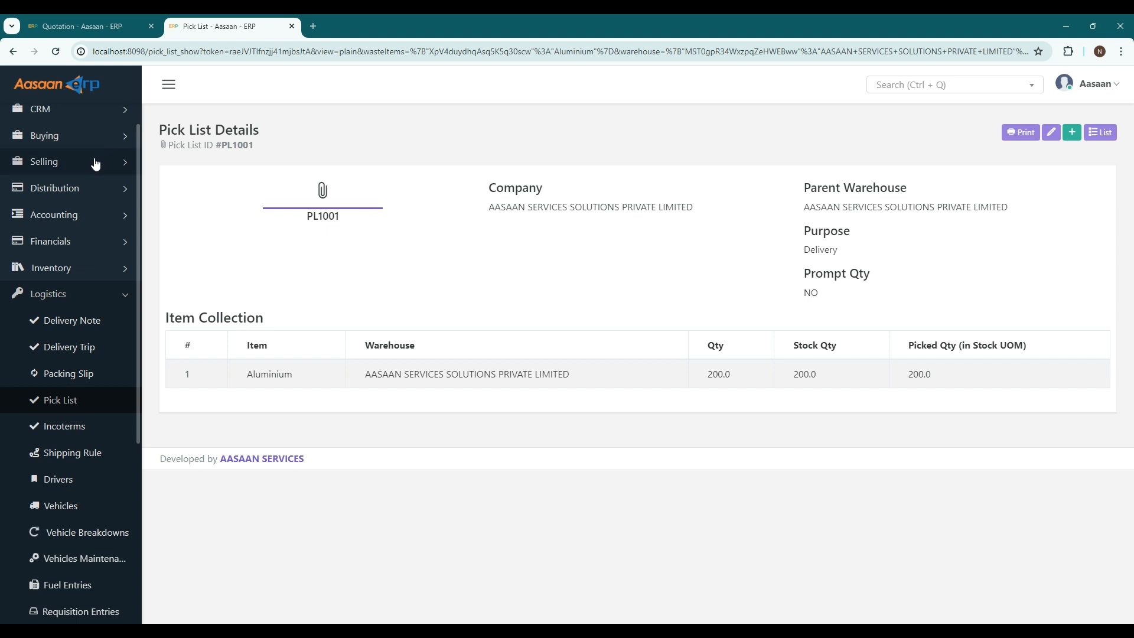
click(96, 164)
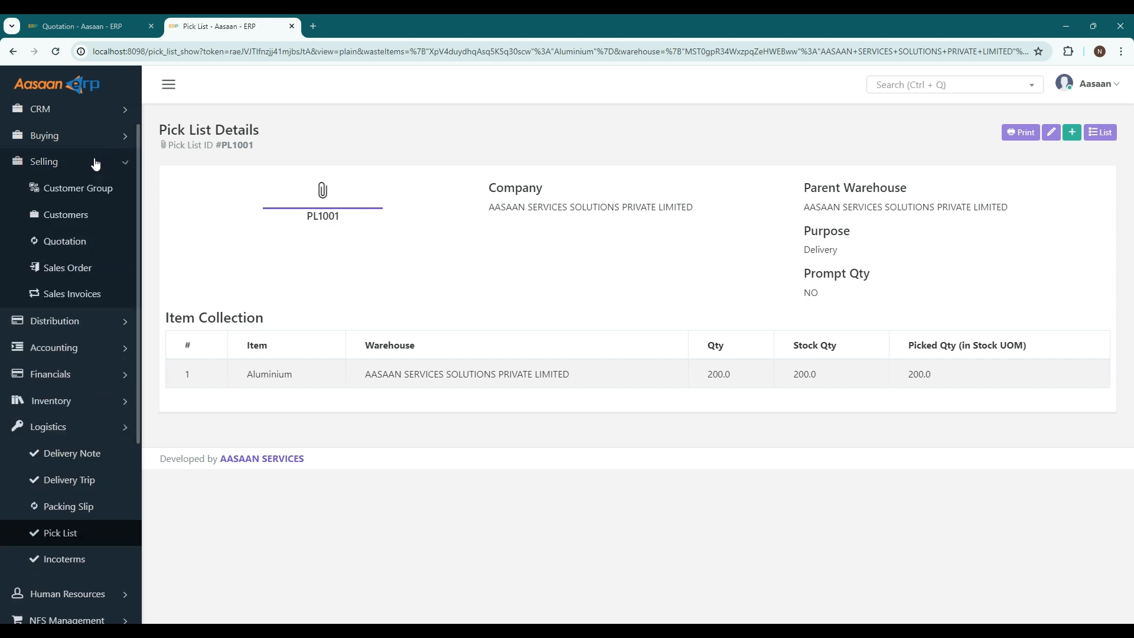
ctrl+click(93, 295)
click(359, 28)
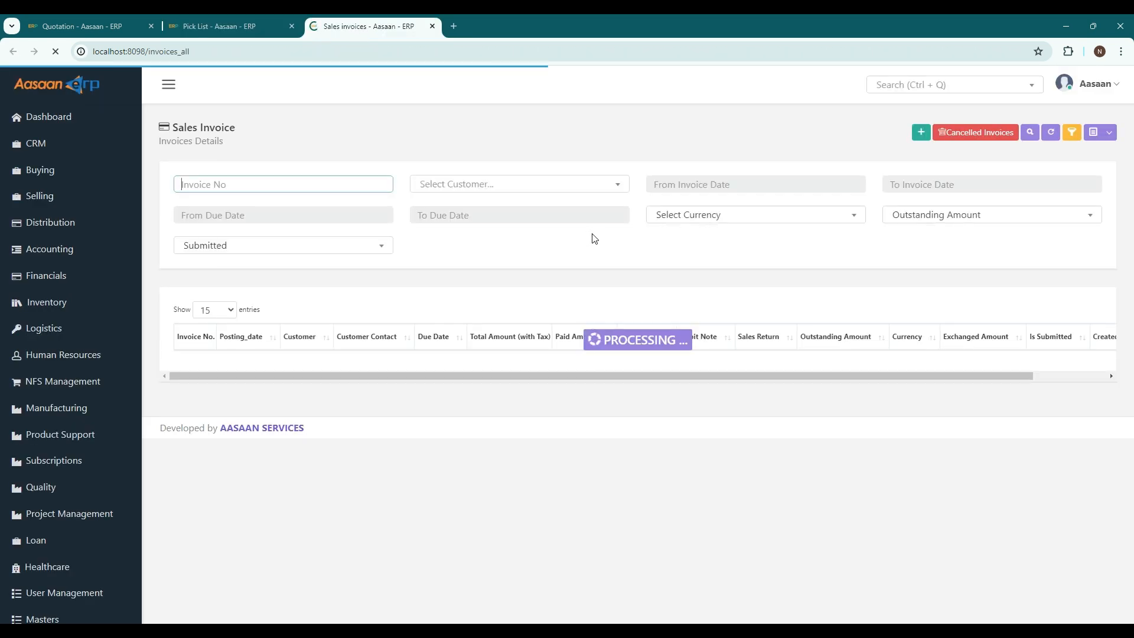
click(928, 135)
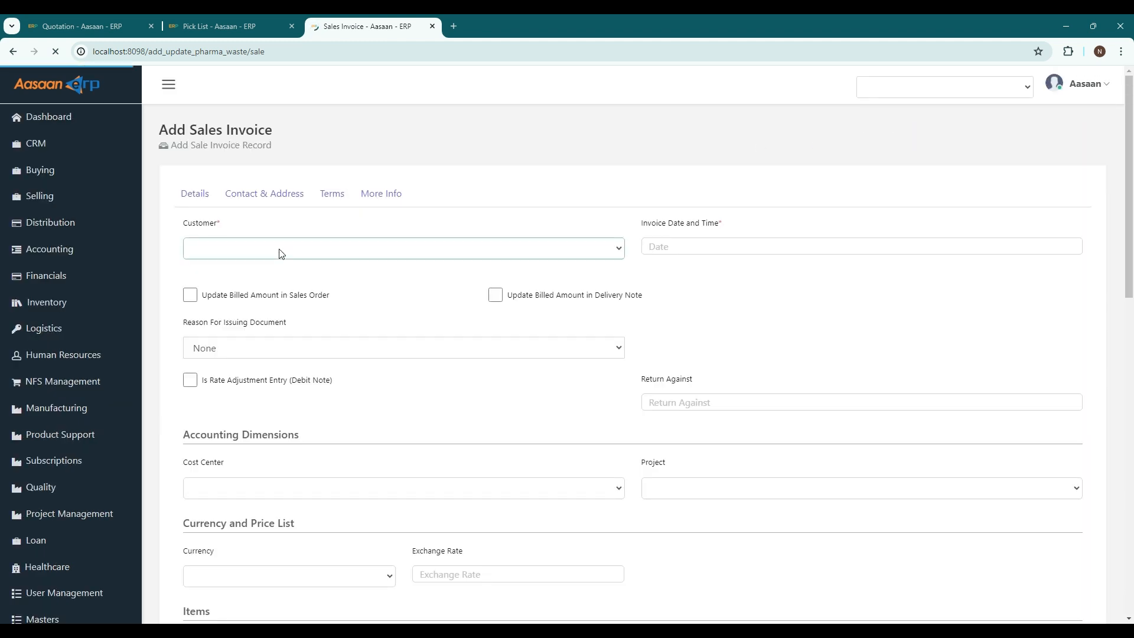
- Fill the sales invoice's items from delivery note DNS1001, using Delivery Note as the source
scroll(286, 357, down, 3)
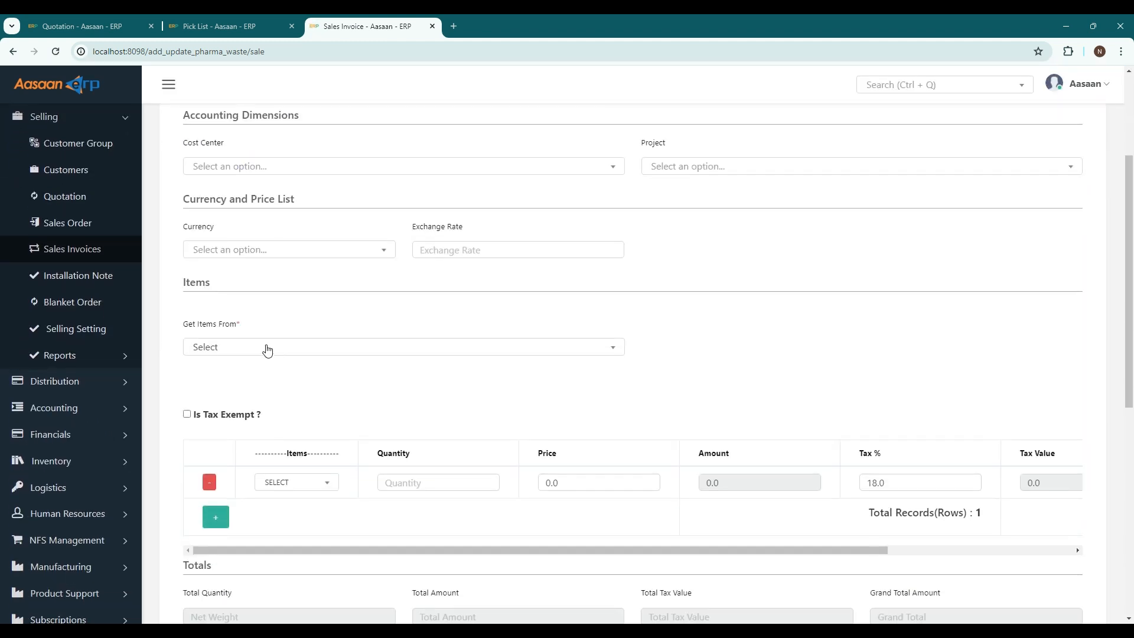
scroll(298, 296, down, 1)
click(195, 288)
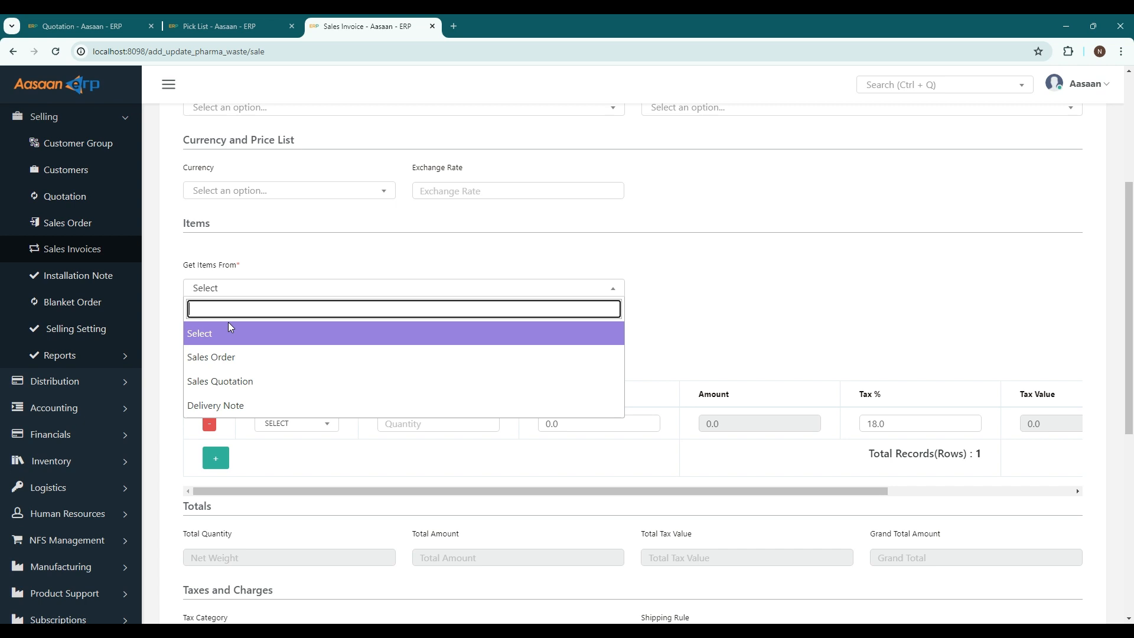
click(230, 406)
click(690, 287)
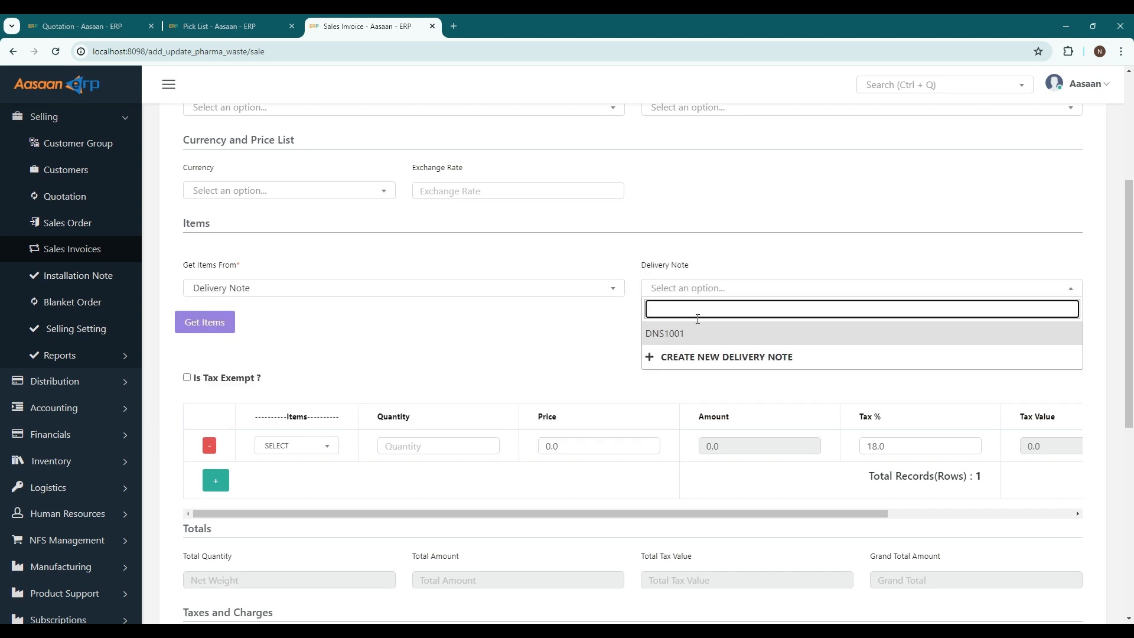
click(677, 333)
click(196, 332)
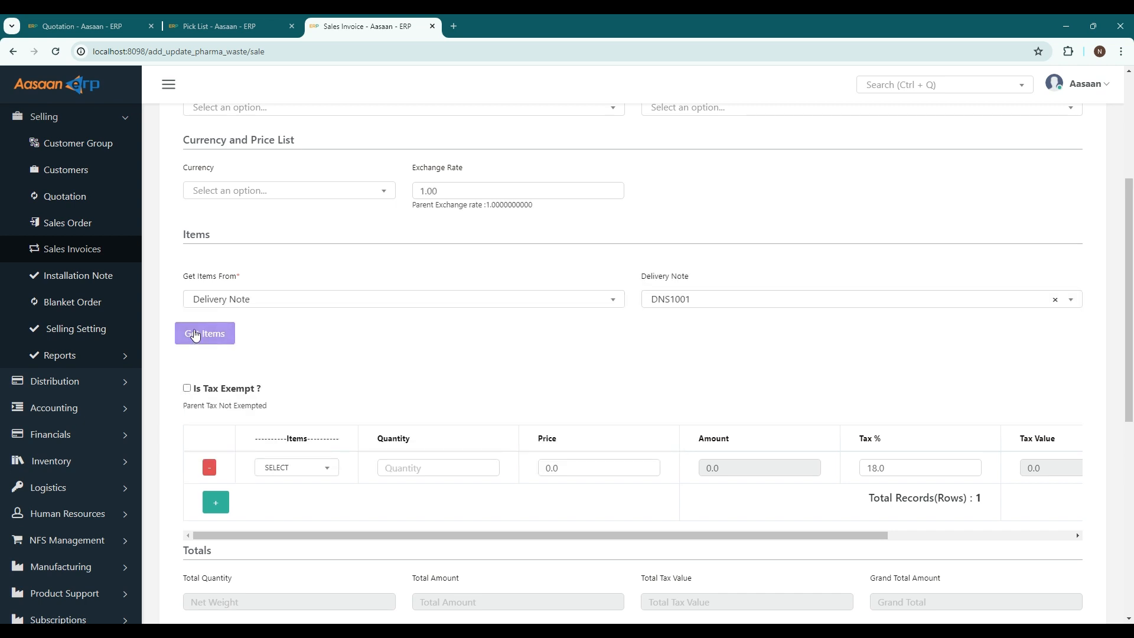
click(228, 334)
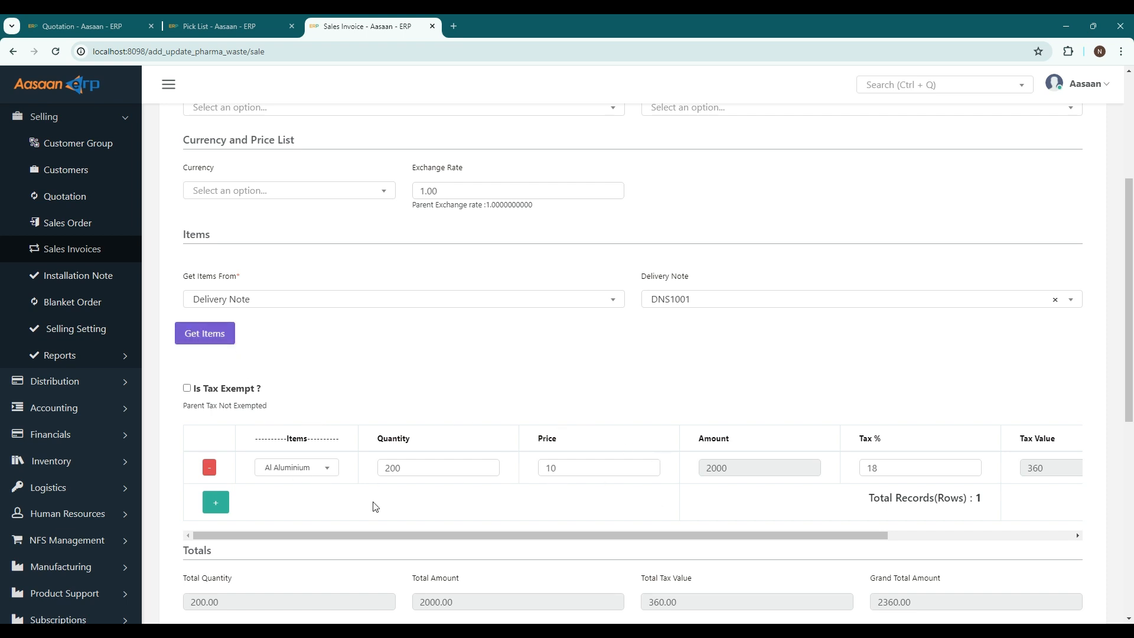
drag(423, 539, 384, 539)
drag(572, 533, 549, 525)
- Set the invoice date and time to 24/05/2024 13:57
scroll(373, 387, up, 1)
scroll(373, 388, up, 4)
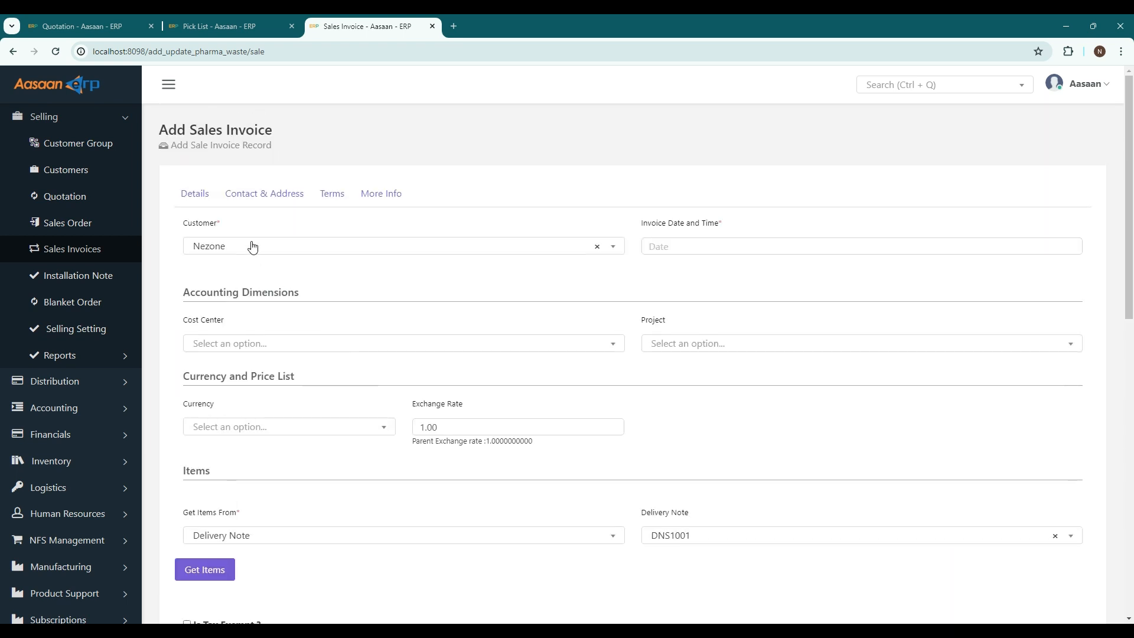
click(683, 248)
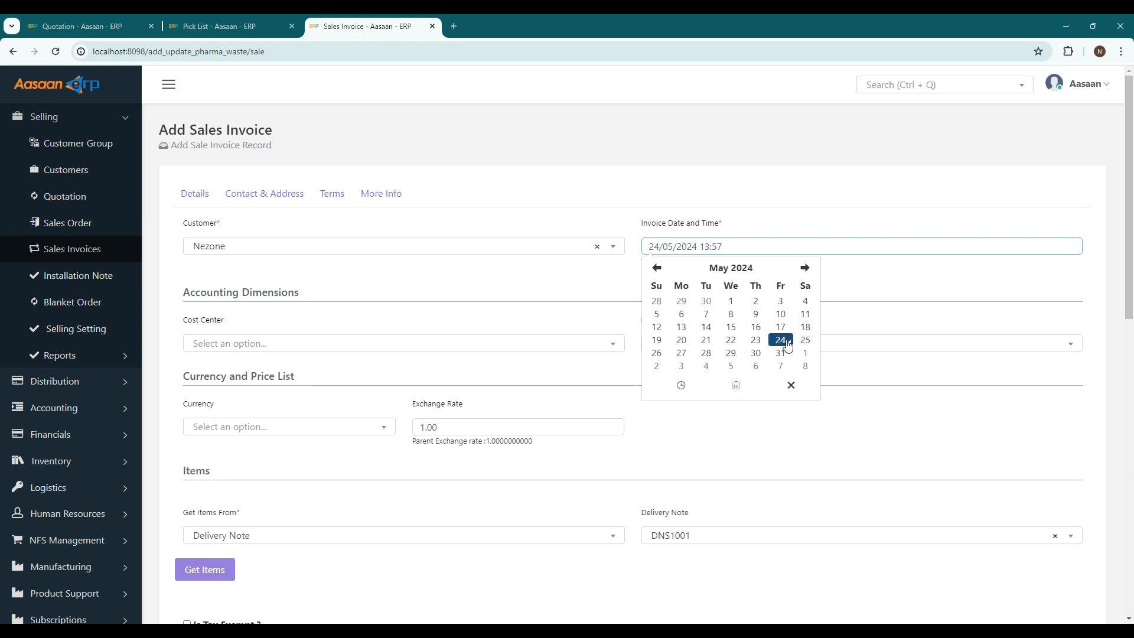
click(741, 222)
- Review the invoice's item totals and its Contact & Address, Terms and More Info sections
scroll(418, 380, down, 5)
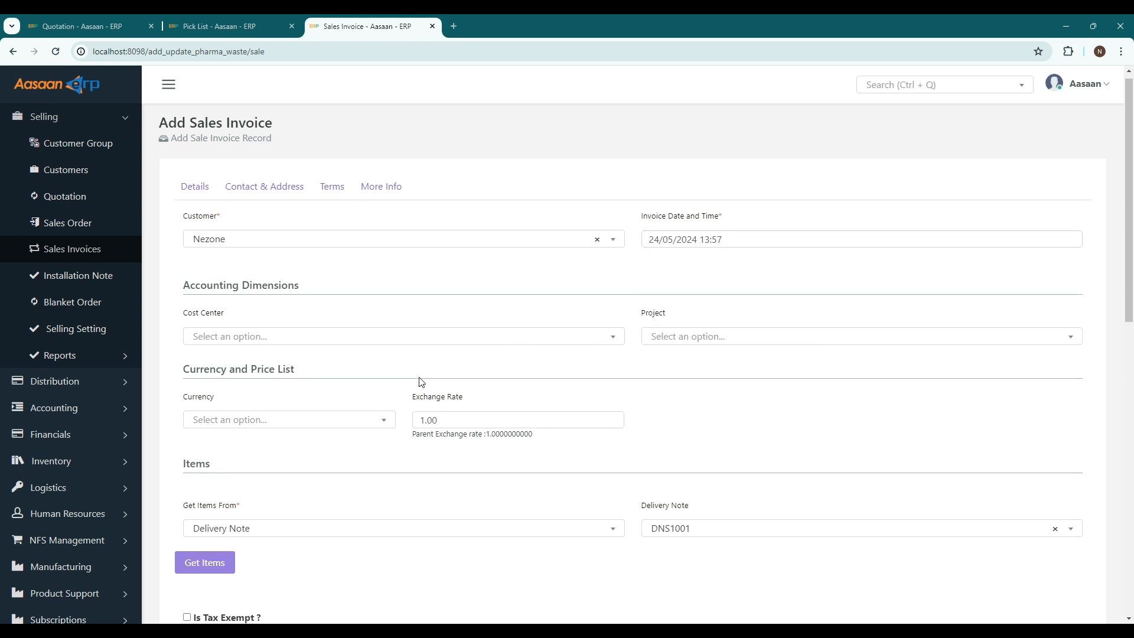
scroll(418, 380, down, 3)
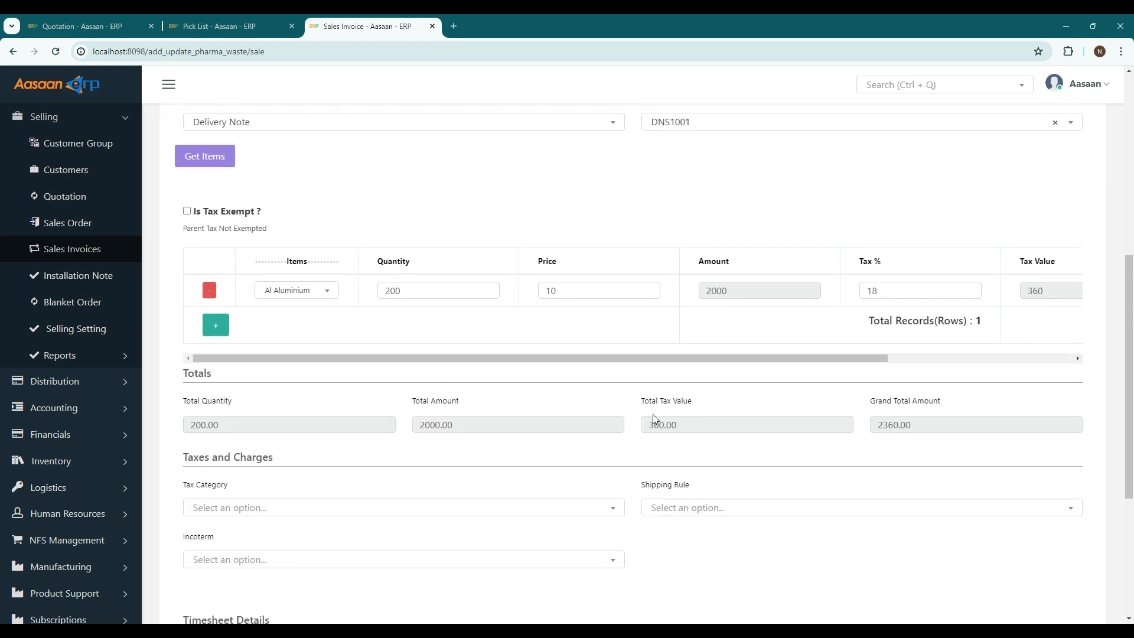
scroll(653, 413, up, 8)
click(284, 197)
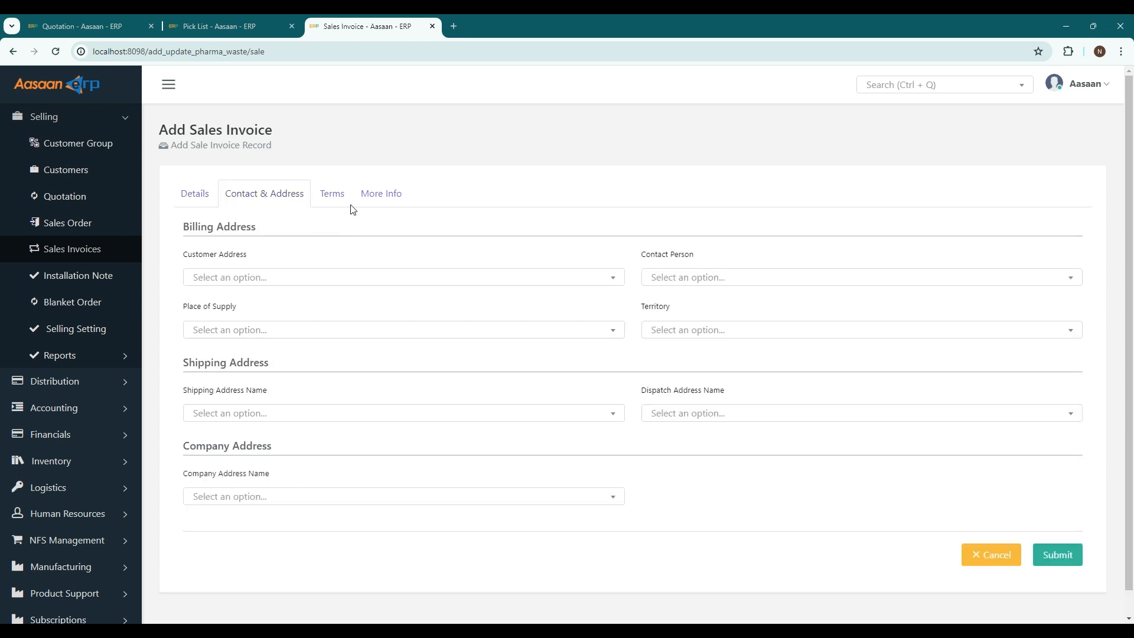
click(334, 195)
click(384, 195)
click(194, 193)
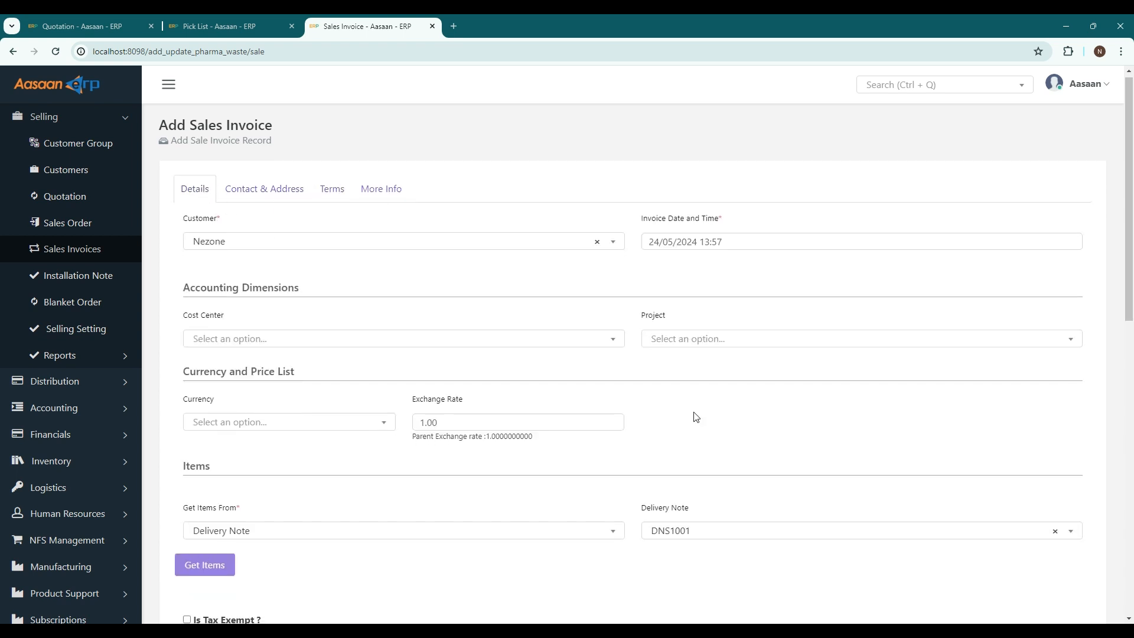
- Save the new sales invoice, submit it from its details page and confirm its registration
scroll(703, 417, down, 15)
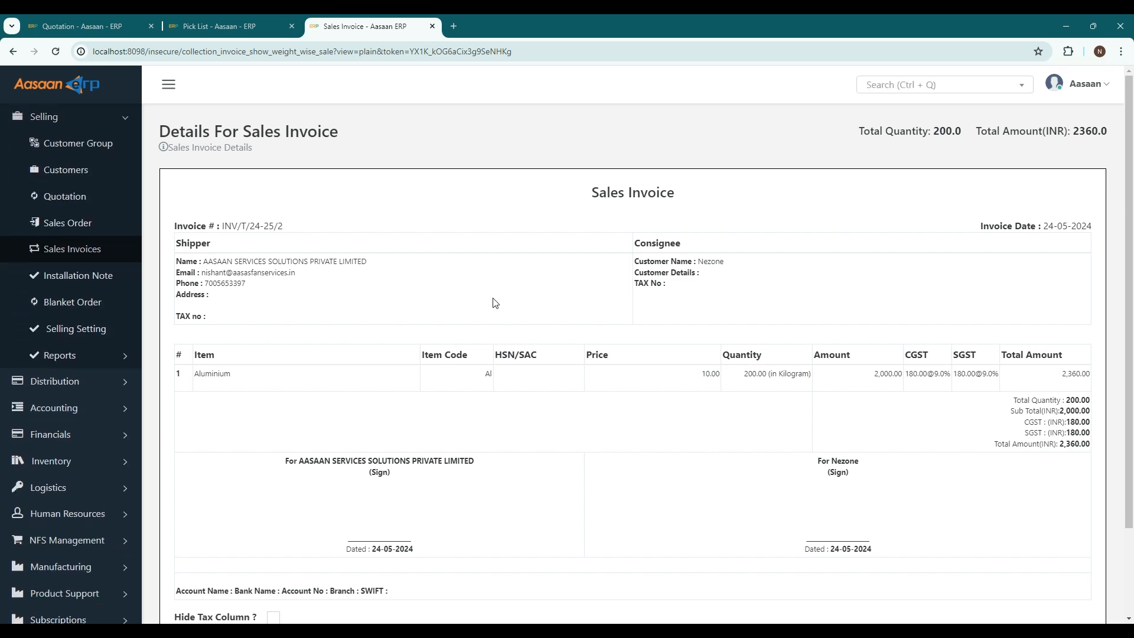
scroll(583, 450, down, 1)
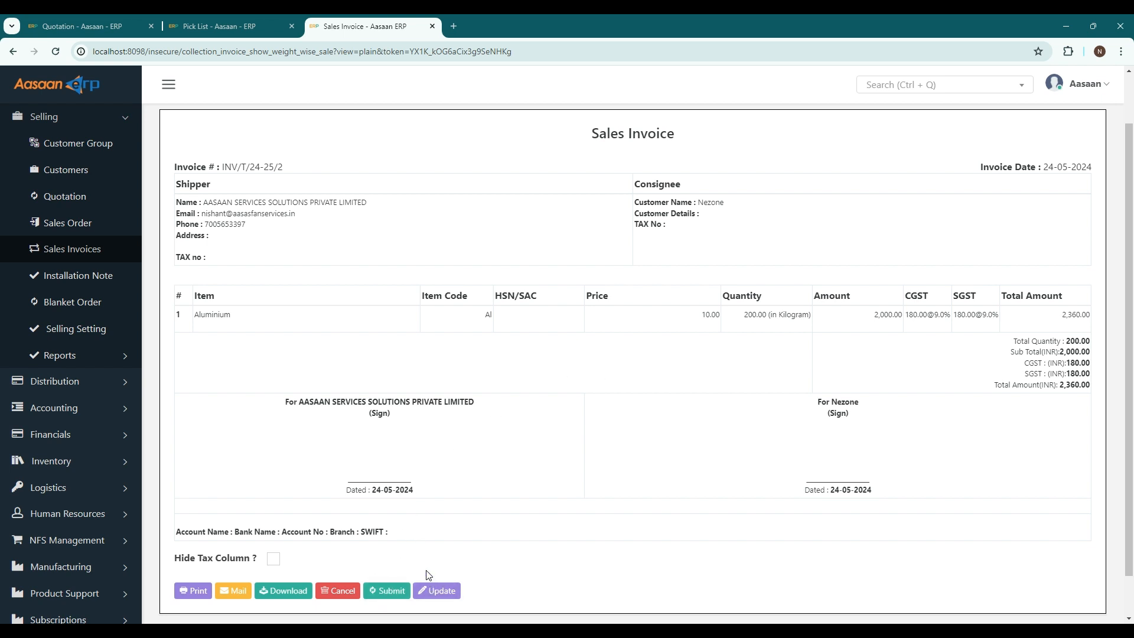
click(387, 590)
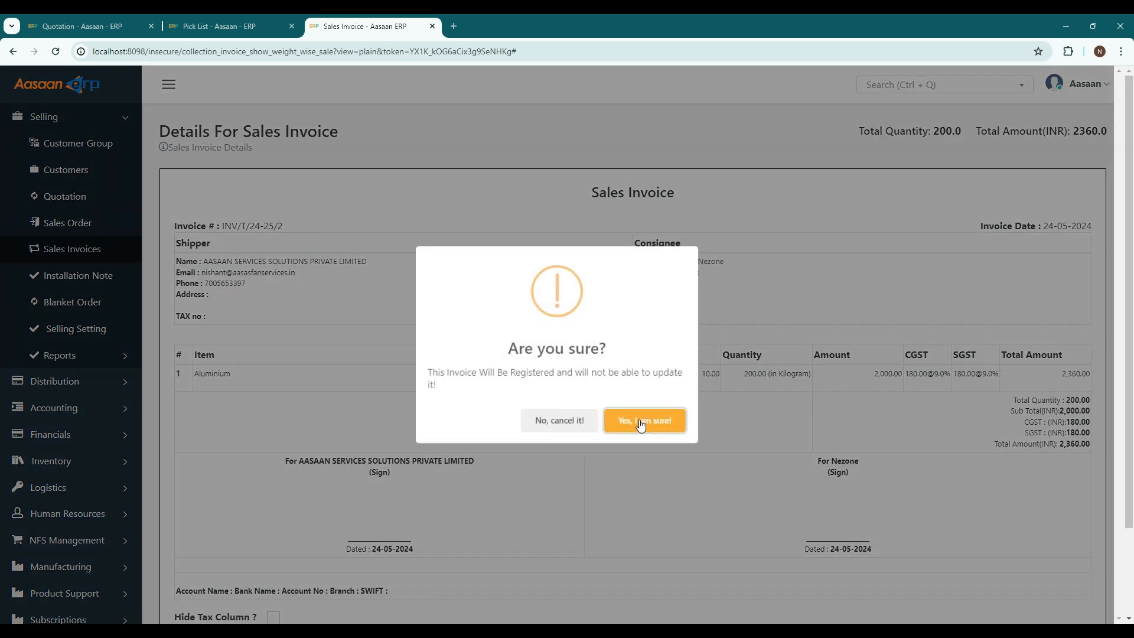
click(641, 423)
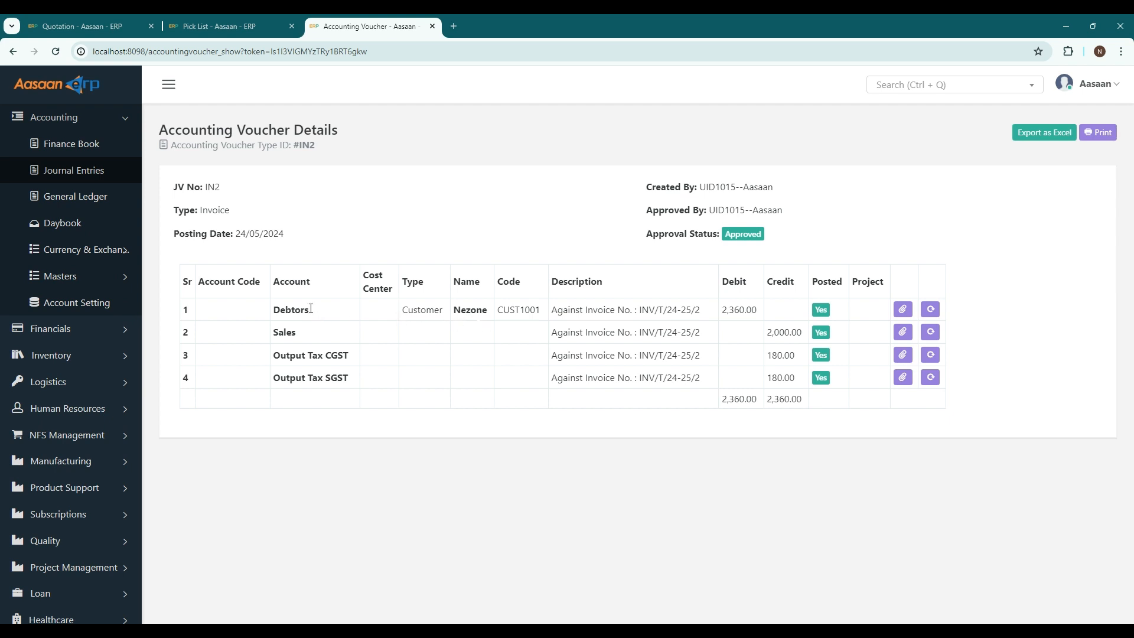
- Examine the invoice's accounting voucher, comparing the Debtors debit with the Sales, Output Tax CGST and Output Tax SGST credits
double_click(724, 308)
click(369, 347)
double_click(277, 333)
drag(767, 332, 803, 333)
drag(290, 354, 347, 355)
drag(284, 377, 340, 378)
click(788, 385)
drag(789, 384, 770, 385)
click(775, 418)
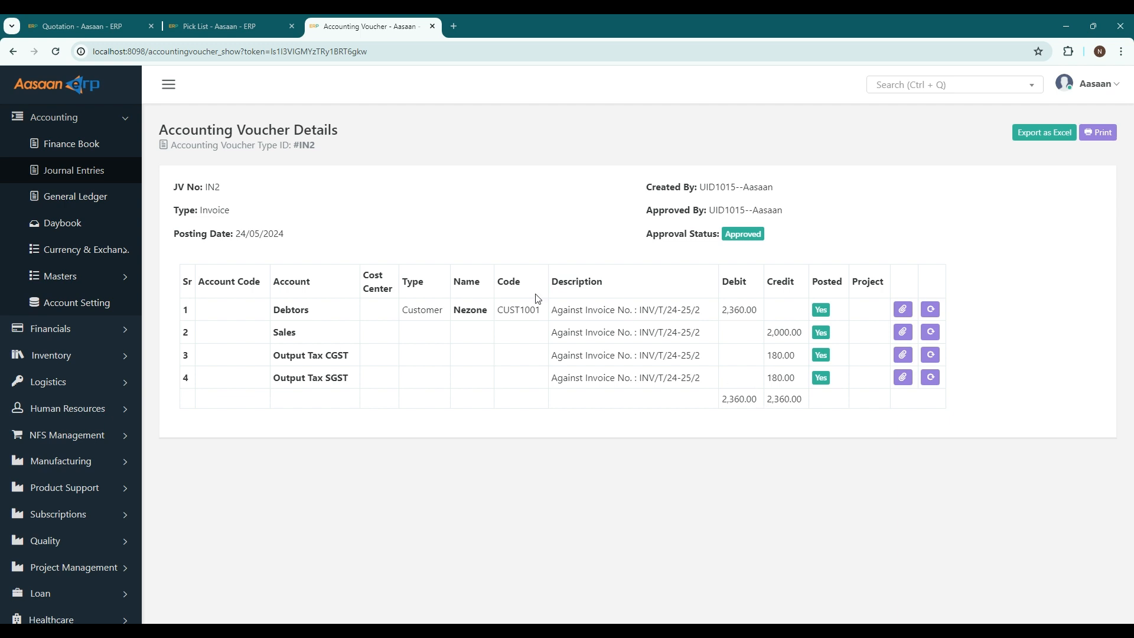